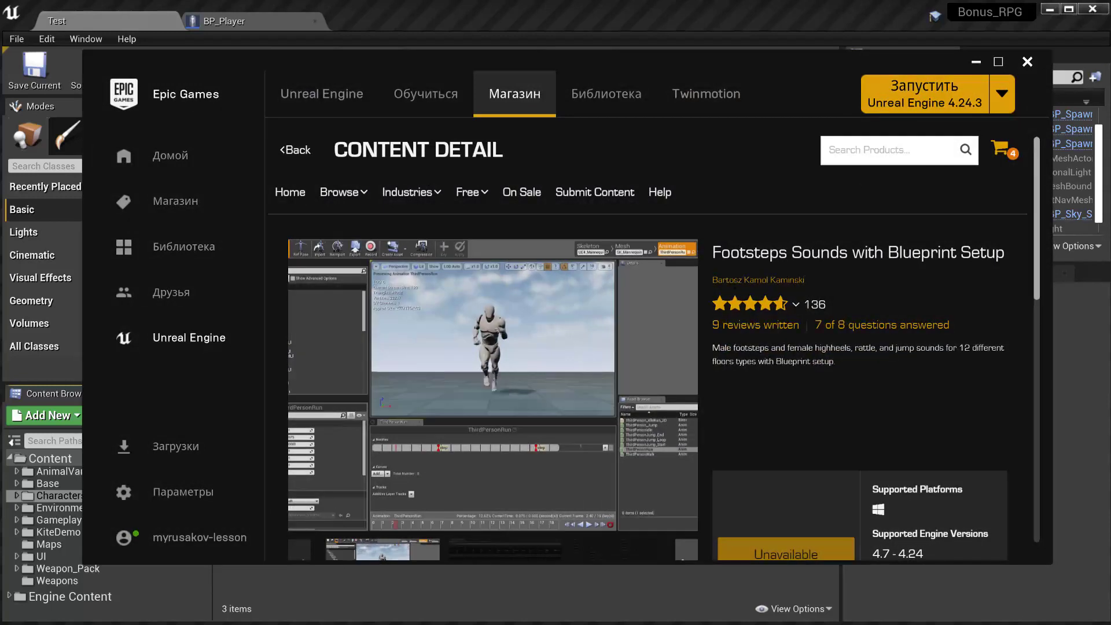
# Examine the Footsteps Sounds with Blueprint Setup product page, including its ratings, description and supported engine versions
pyautogui.moveTo(1007, 252); pyautogui.dragTo(852, 253)
pyautogui.click(795, 305)
pyautogui.scroll(-1, 983, 410)
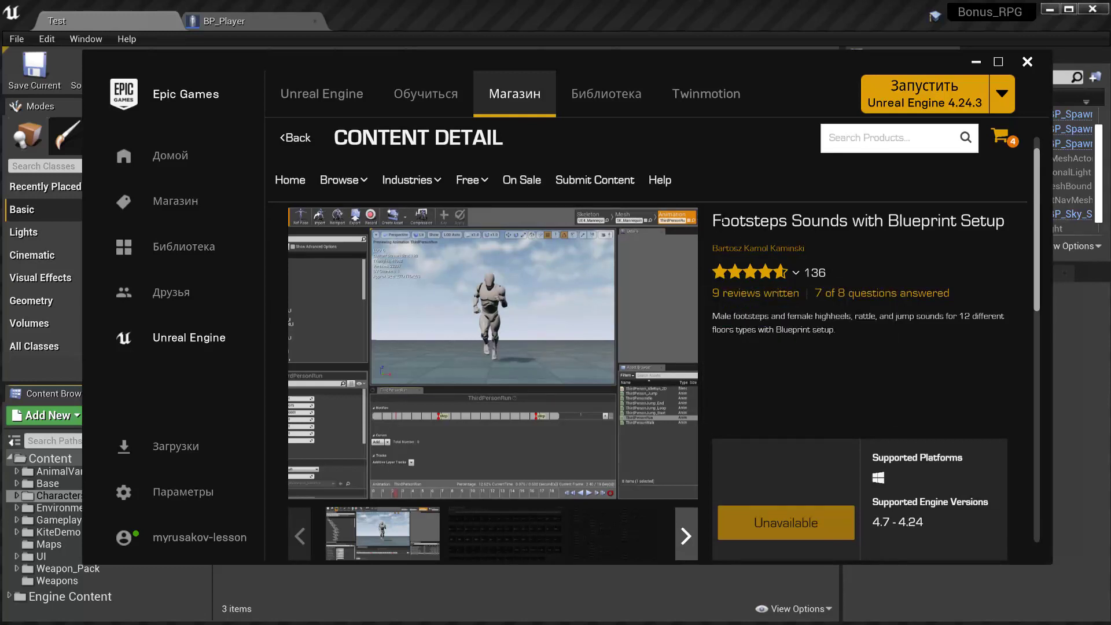
pyautogui.scroll(-3, 776, 290)
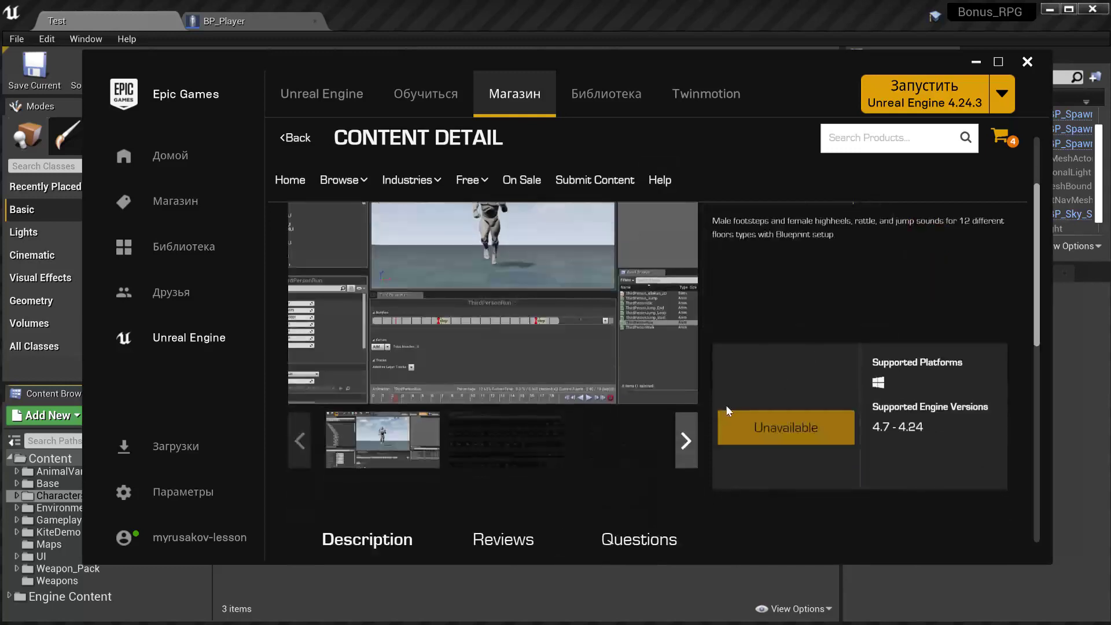
pyautogui.scroll(4, 752, 423)
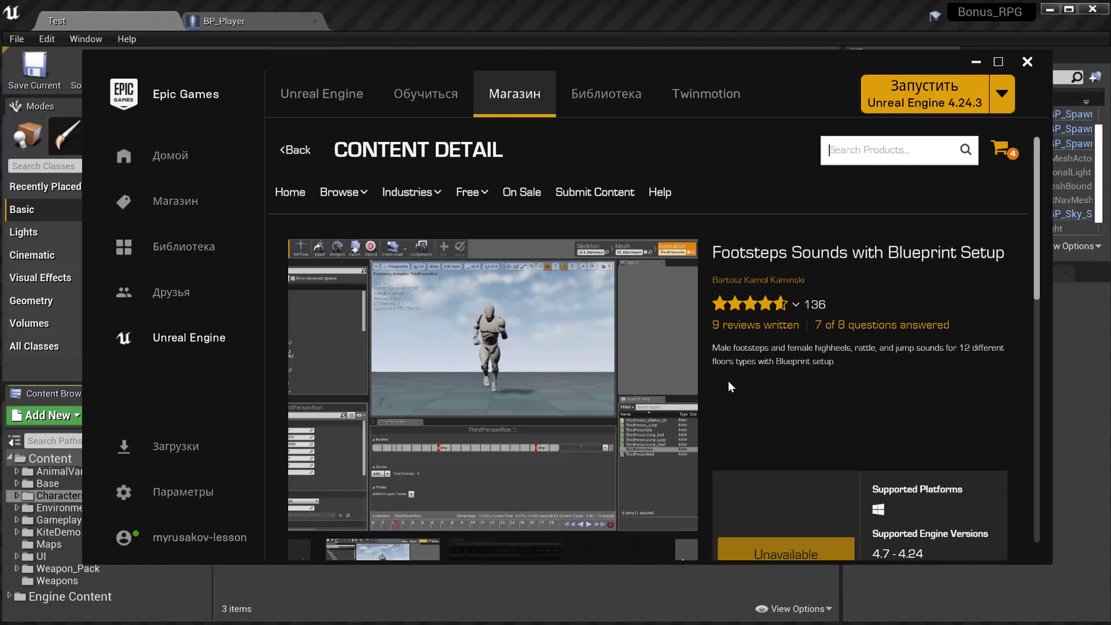
pyautogui.scroll(-2, 931, 317)
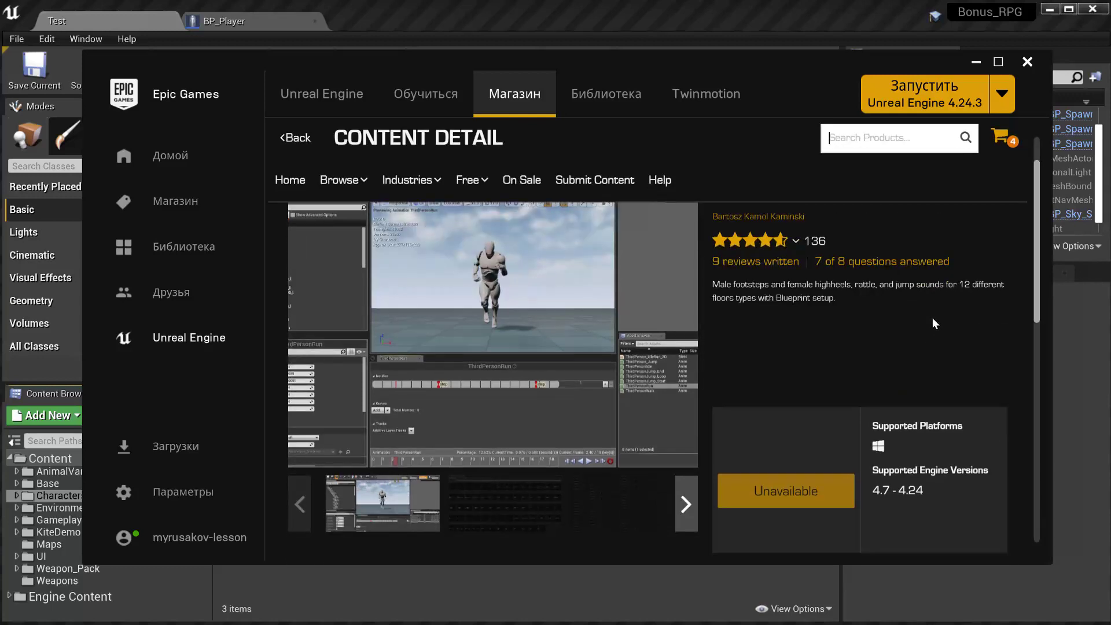
pyautogui.scroll(-2, 777, 355)
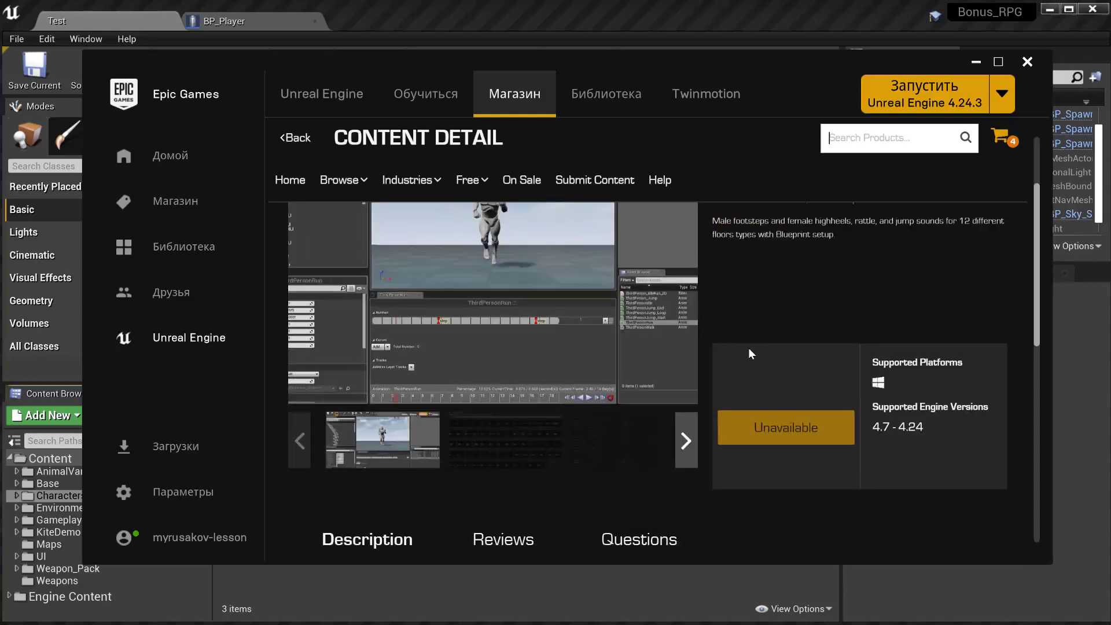
pyautogui.scroll(3, 748, 349)
pyautogui.scroll(1, 855, 187)
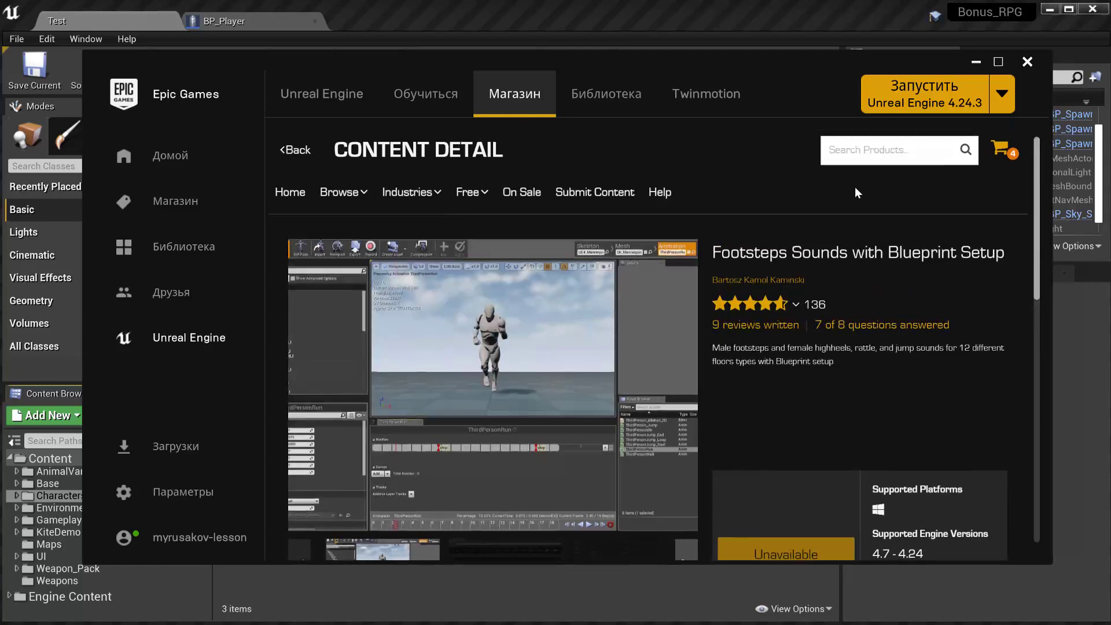
# Search the marketplace for footsteps
pyautogui.click(857, 157)
pyautogui.write('footsteps')
pyautogui.press('Return')
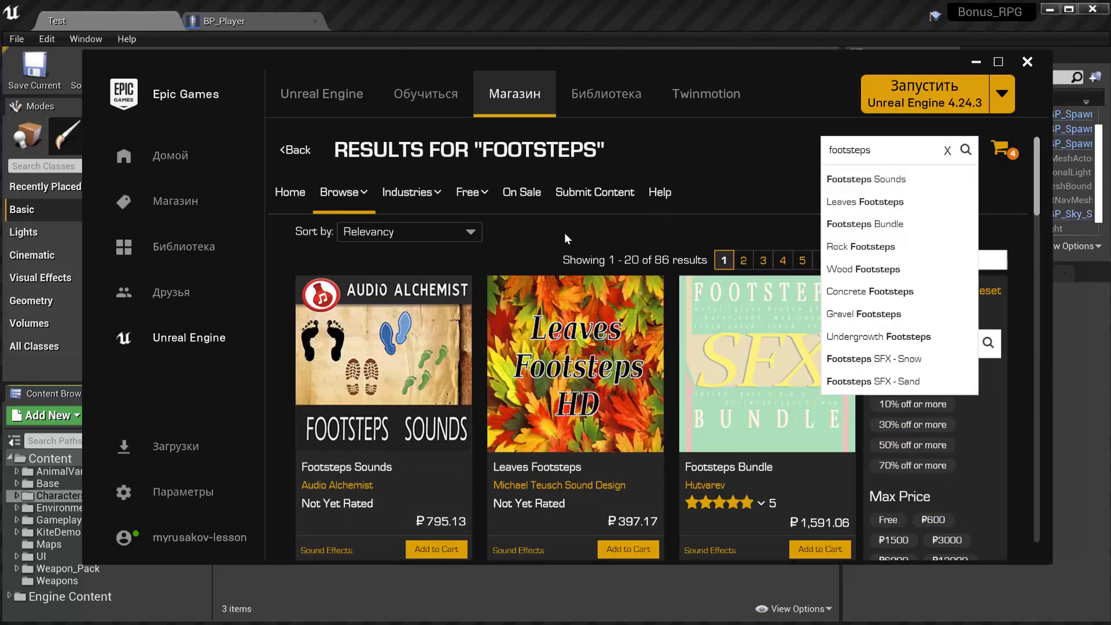
# Browse the first page of footsteps results for suitable sound packs and their prices, and minimize the launcher
pyautogui.scroll(-3, 328, 292)
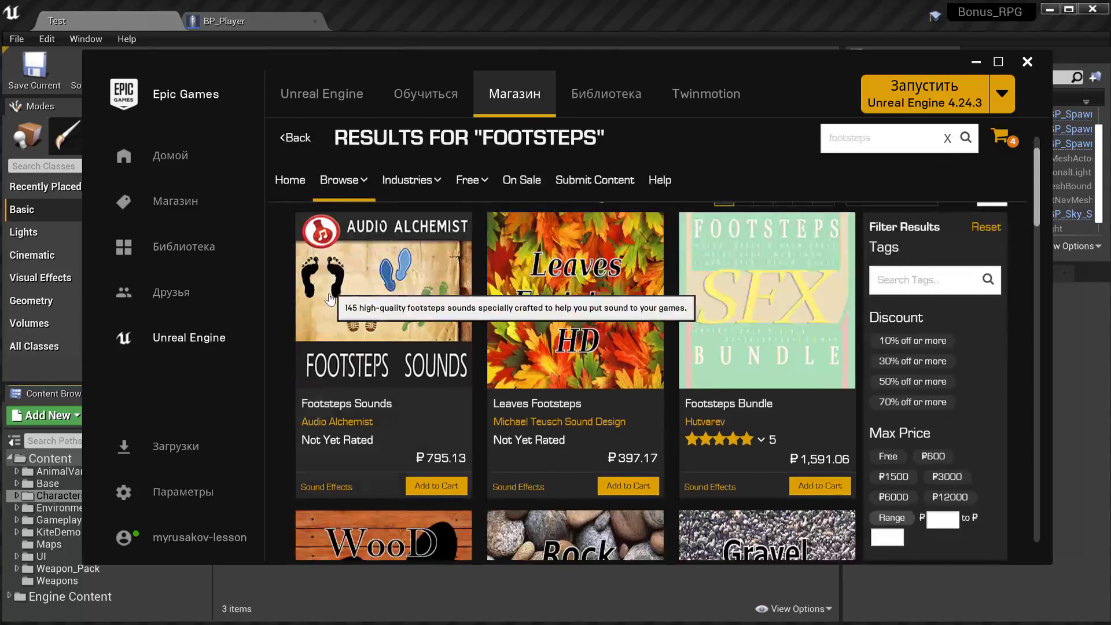
pyautogui.scroll(-6, 562, 351)
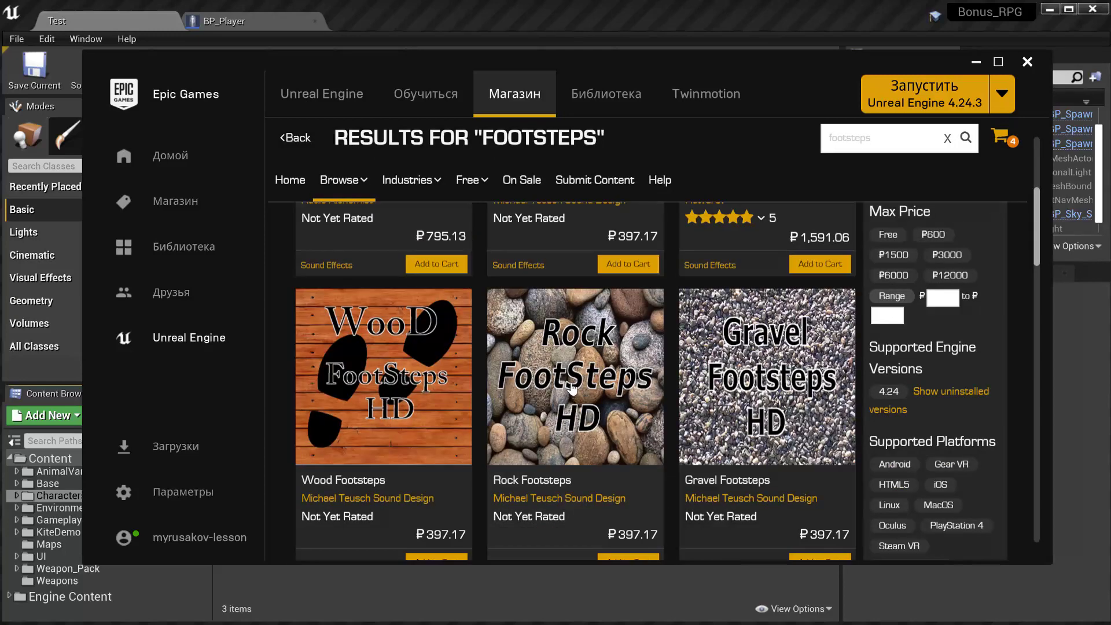
pyautogui.scroll(-1, 445, 403)
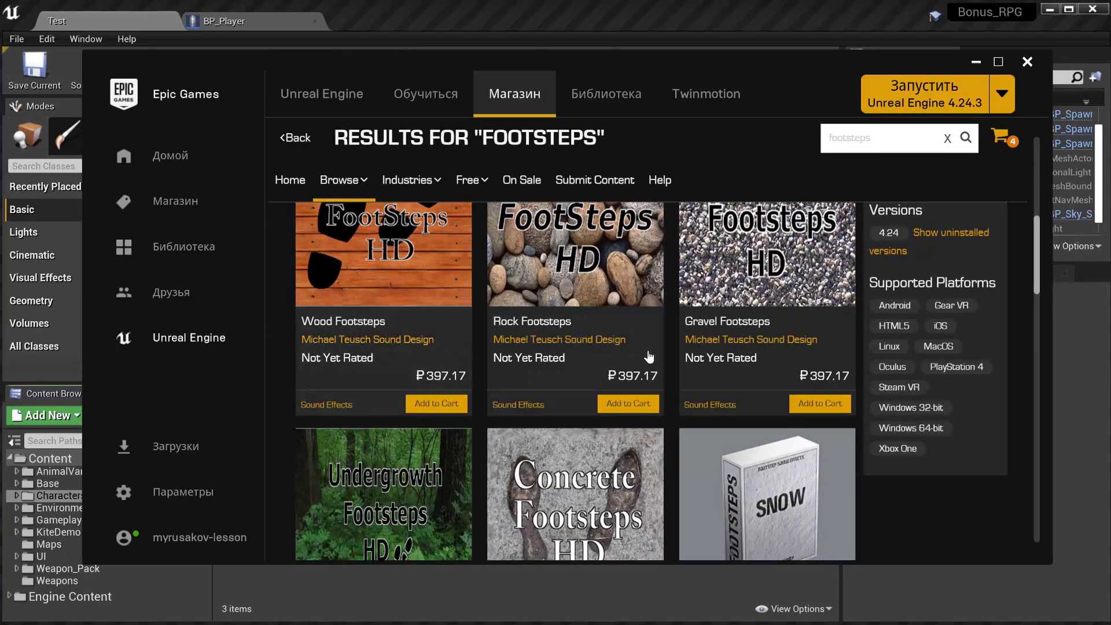
pyautogui.scroll(-8, 583, 440)
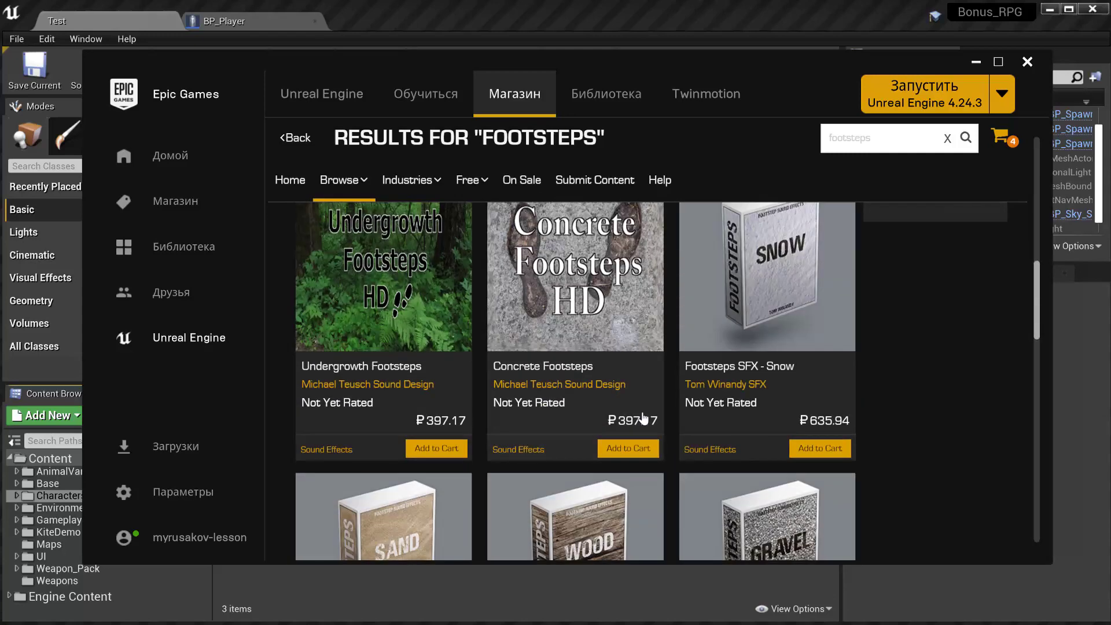
pyautogui.scroll(-8, 643, 417)
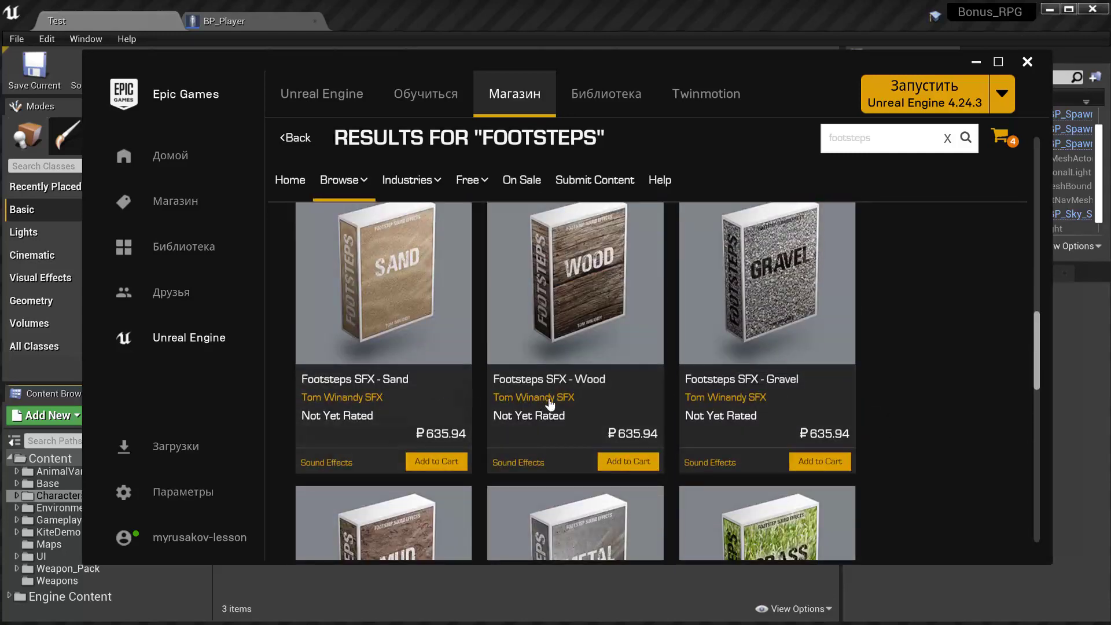
pyautogui.scroll(-15, 541, 429)
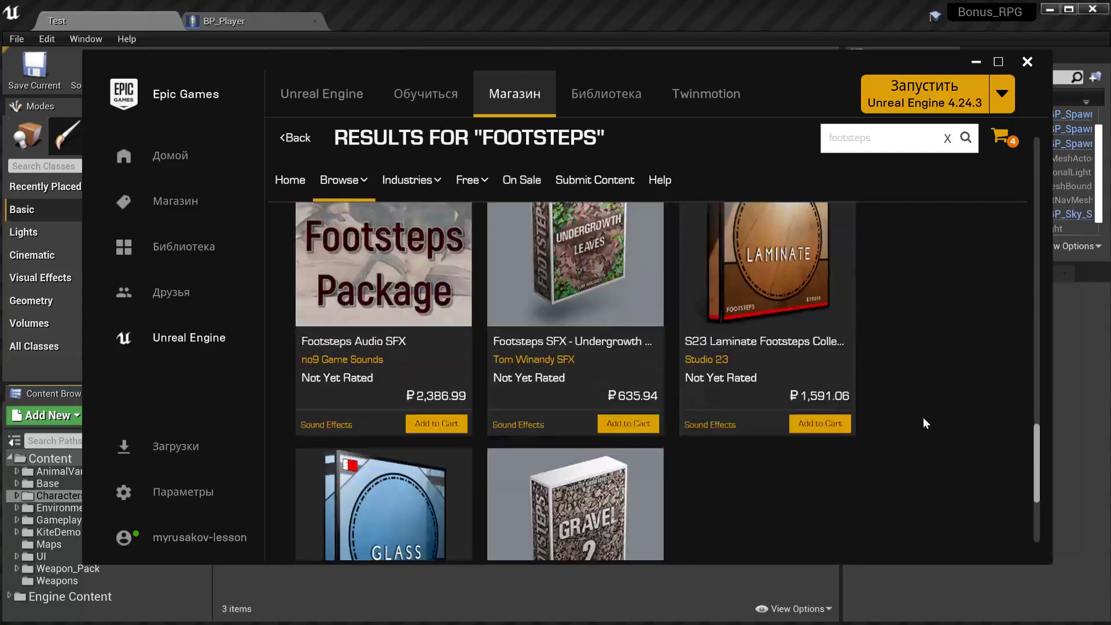
pyautogui.scroll(-7, 984, 457)
pyautogui.scroll(14, 958, 453)
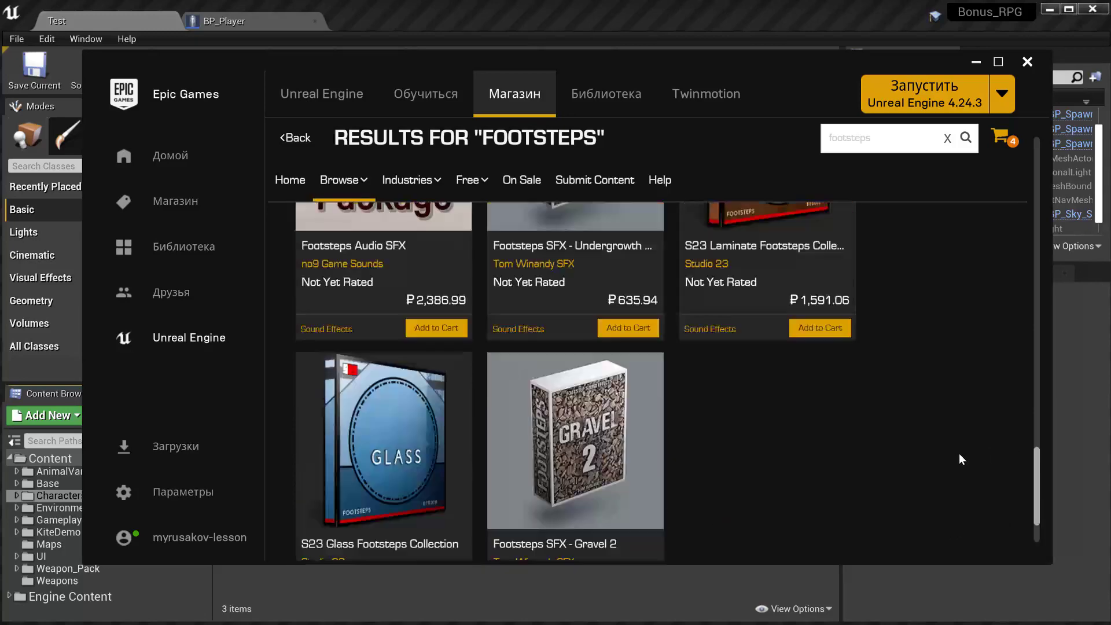
pyautogui.scroll(15, 631, 464)
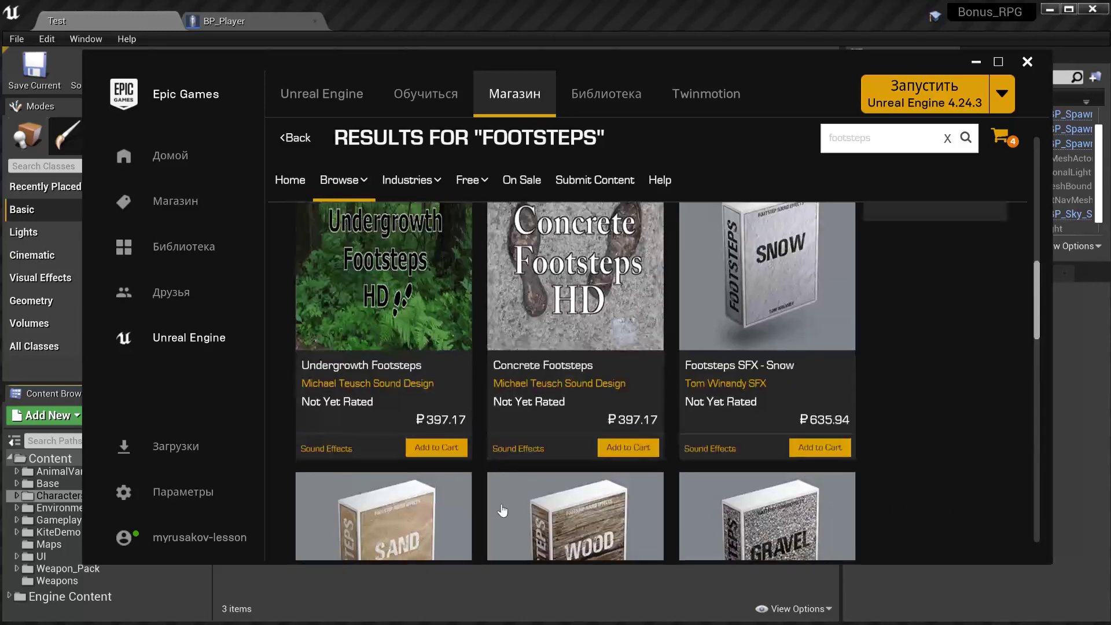
pyautogui.scroll(3, 686, 427)
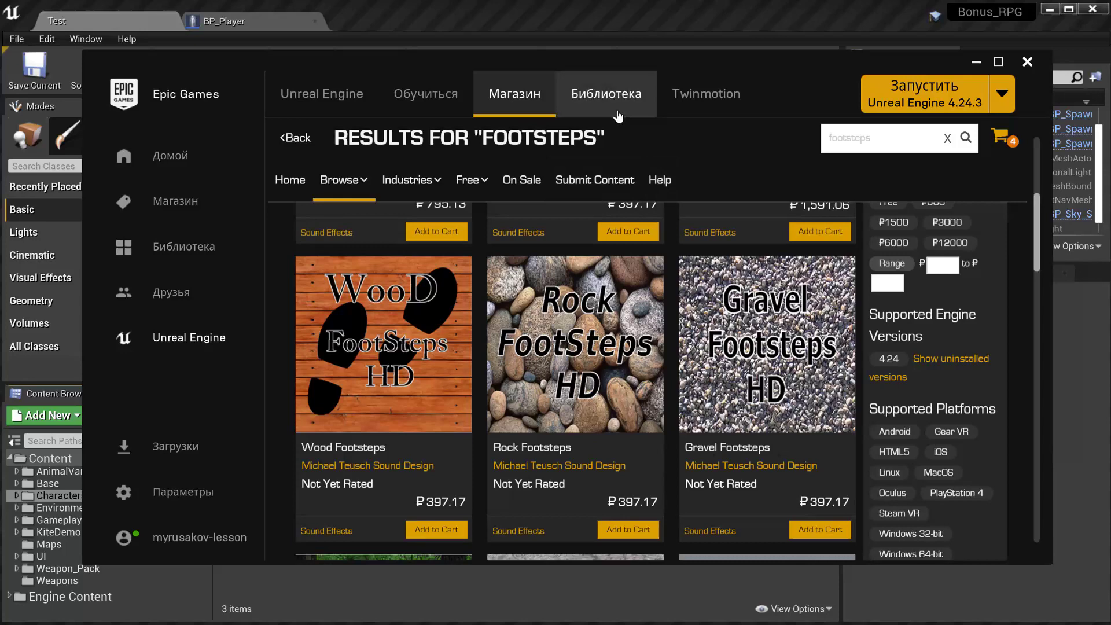
pyautogui.scroll(4, 678, 343)
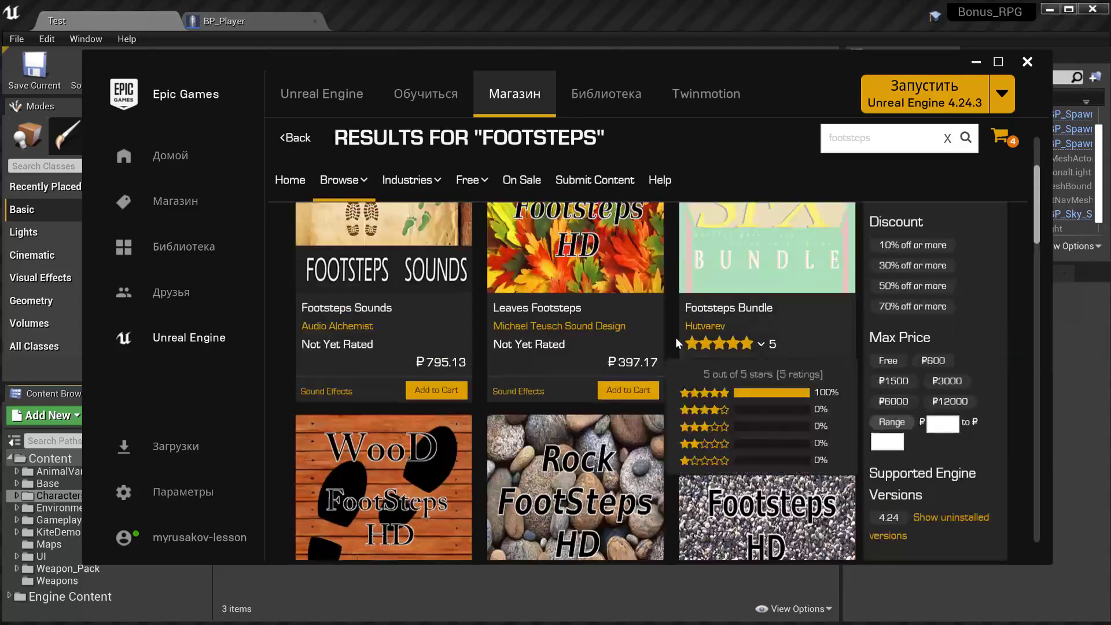
pyautogui.scroll(3, 678, 343)
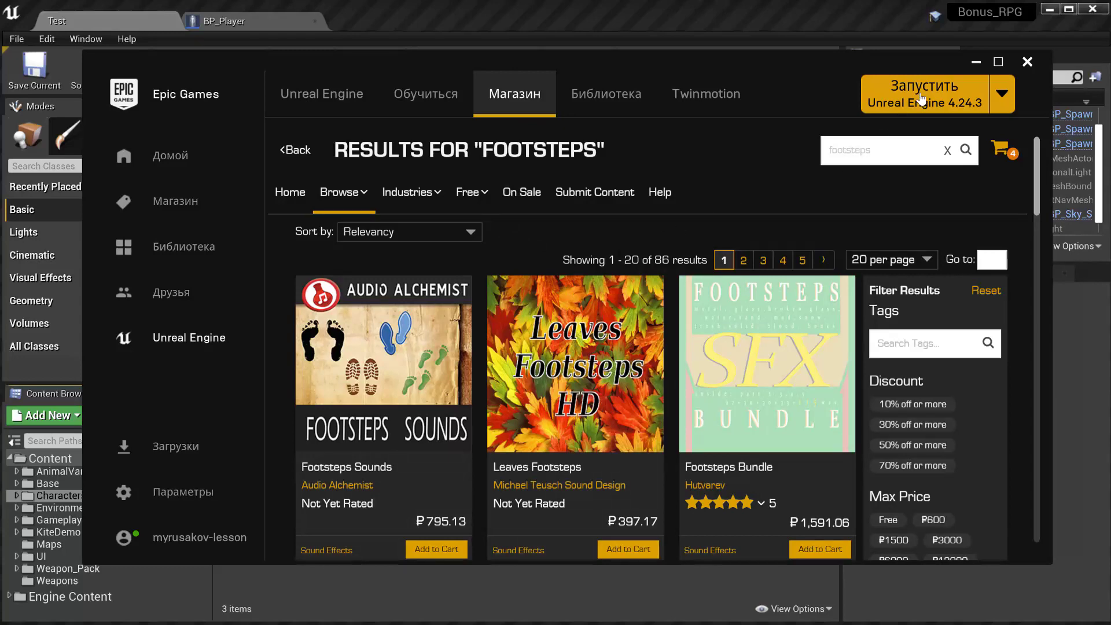
pyautogui.click(976, 62)
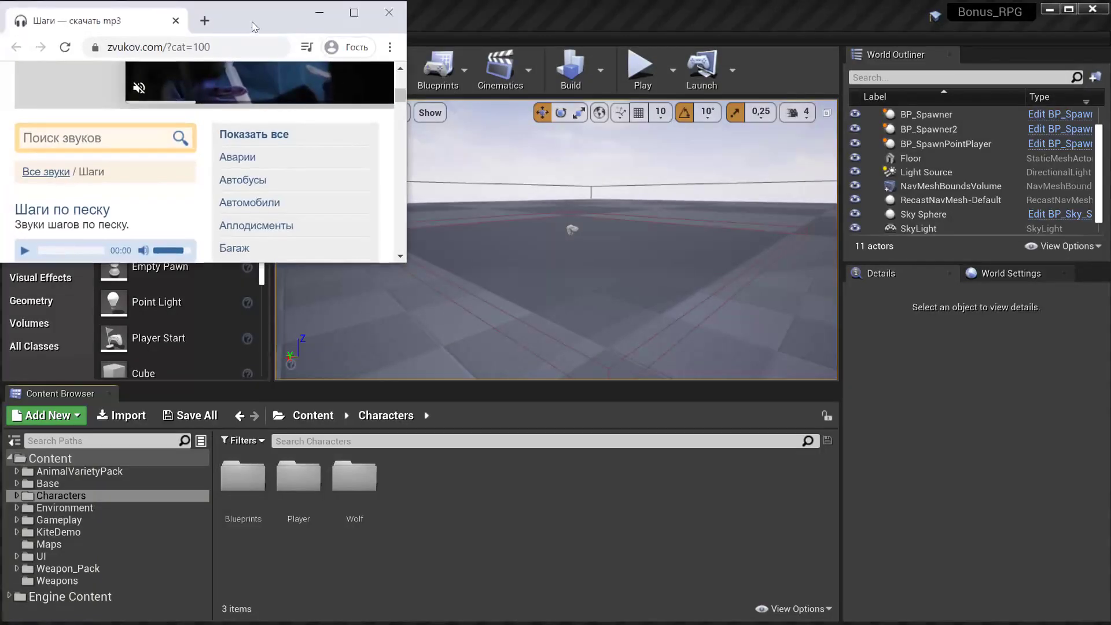
# Enlarge the browser window with the zvukov.com footsteps category to fill the screen and preview the "Шаги по земле" sound
pyautogui.moveTo(252, 26); pyautogui.dragTo(254, 24)
pyautogui.scroll(-3, 406, 259)
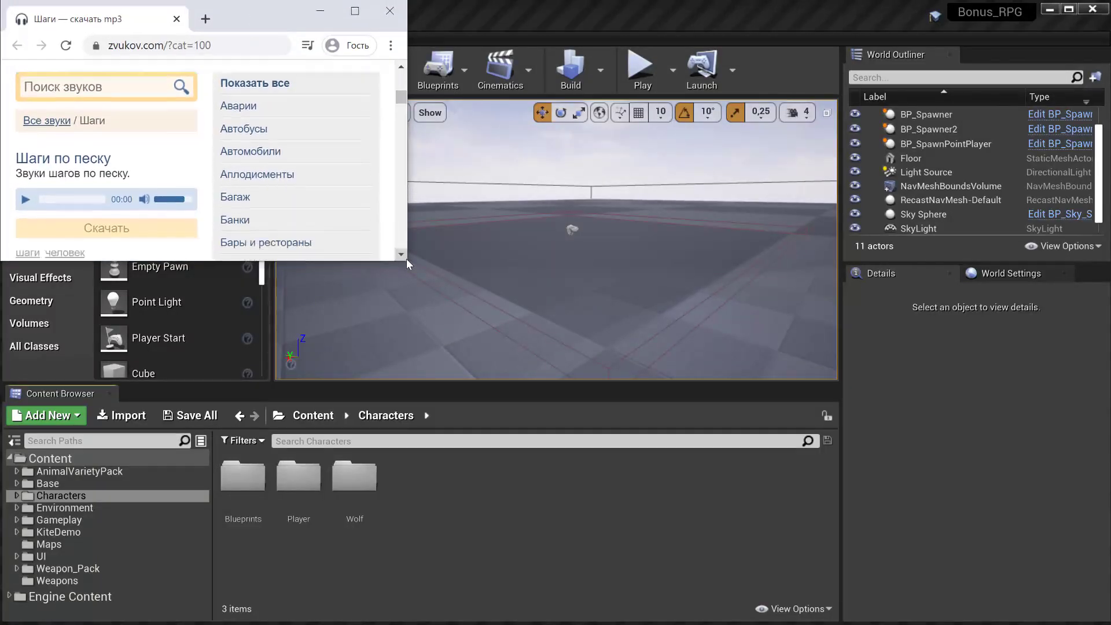
pyautogui.moveTo(407, 260); pyautogui.dragTo(1108, 624)
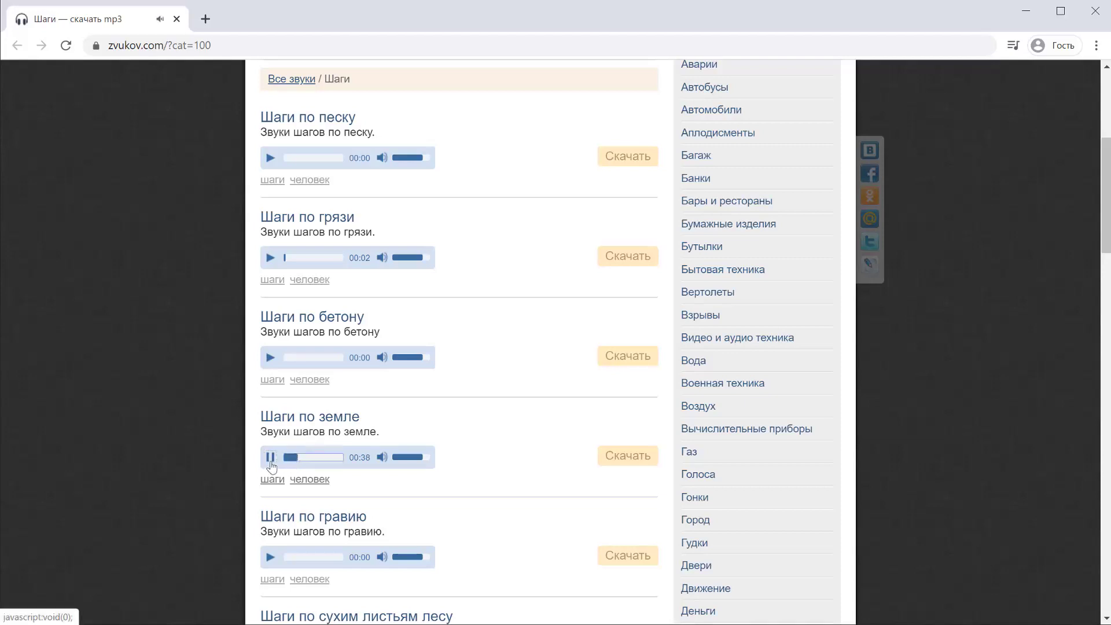
pyautogui.click(288, 458)
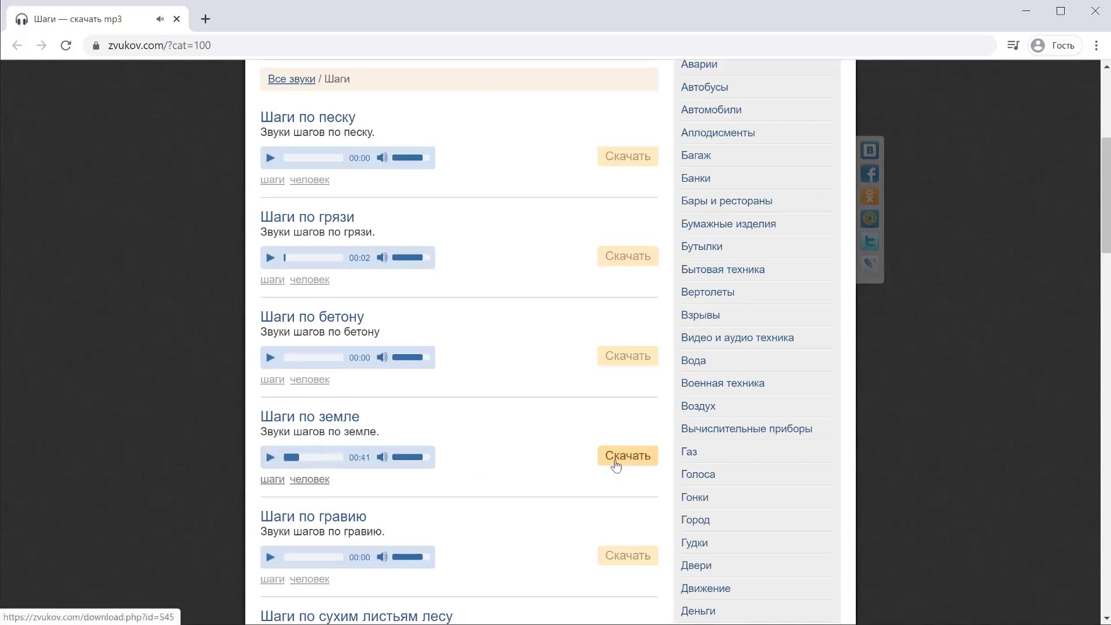
# Download the "Шаги по земле" sound file, filling in the verification code shown in the image
pyautogui.click(612, 459)
pyautogui.click(313, 180)
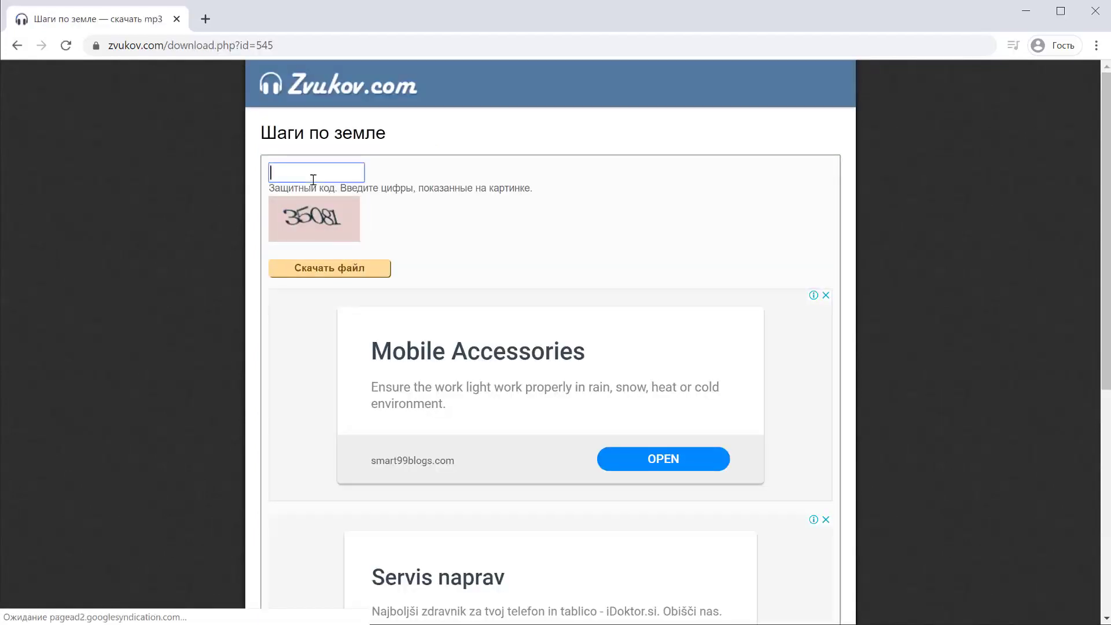
pyautogui.write('35081')
pyautogui.click(375, 270)
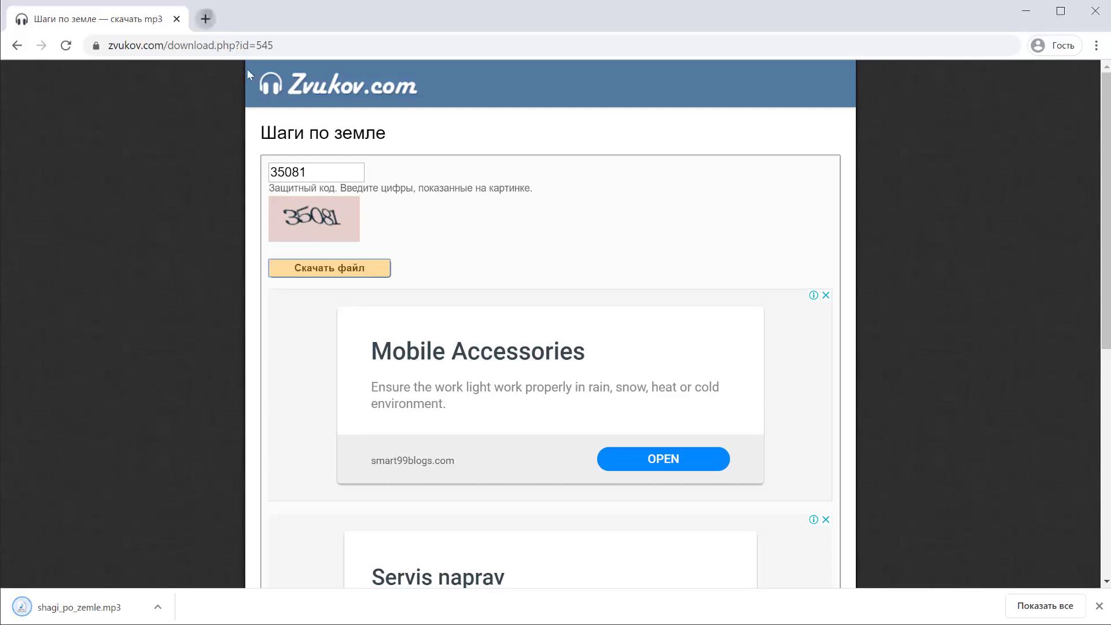
pyautogui.hotkey('ctrl', 't')
pyautogui.write('https://mp3cut.net/ru/')
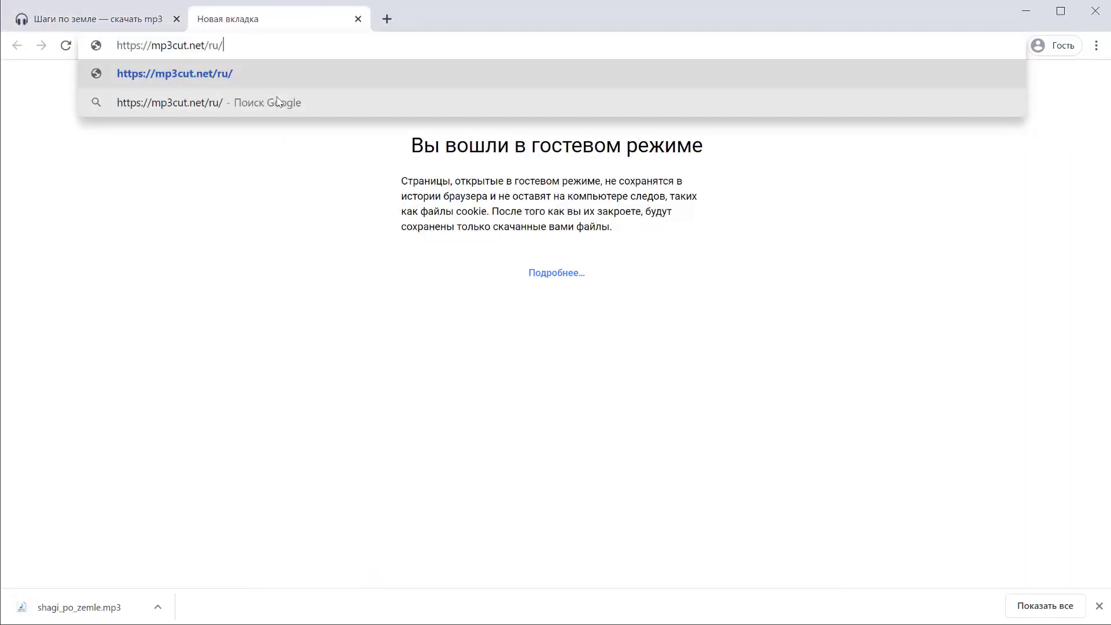
pyautogui.press('Return')
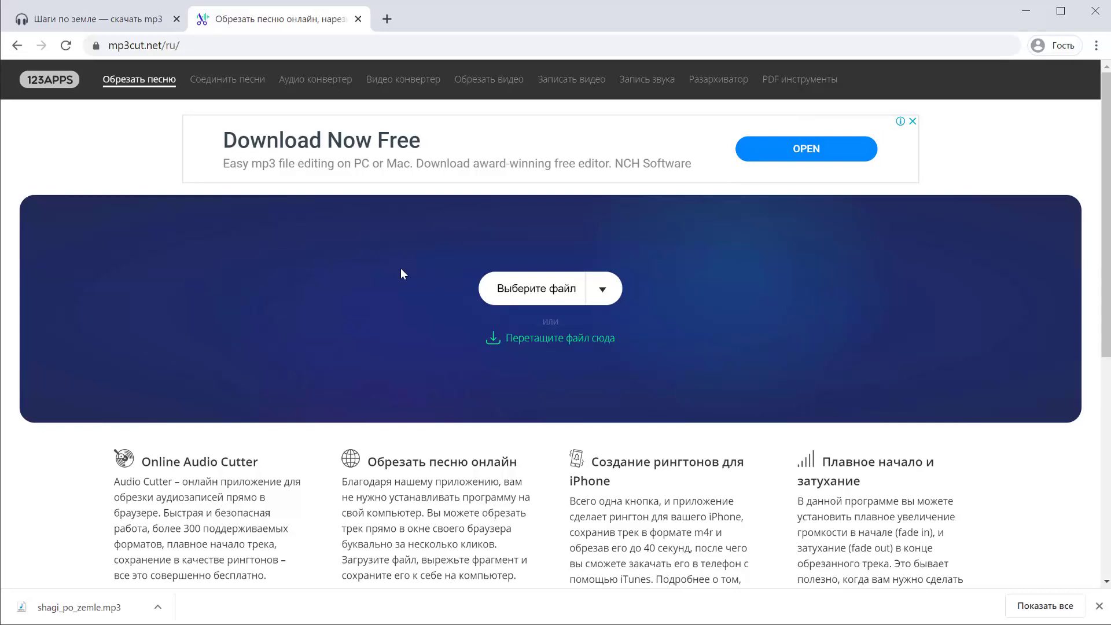
# Load shagi_po_zemle.mp3 from the Downloads (Загрузки) folder into the online audio cutter
pyautogui.hotkey('alt', 'Tab')
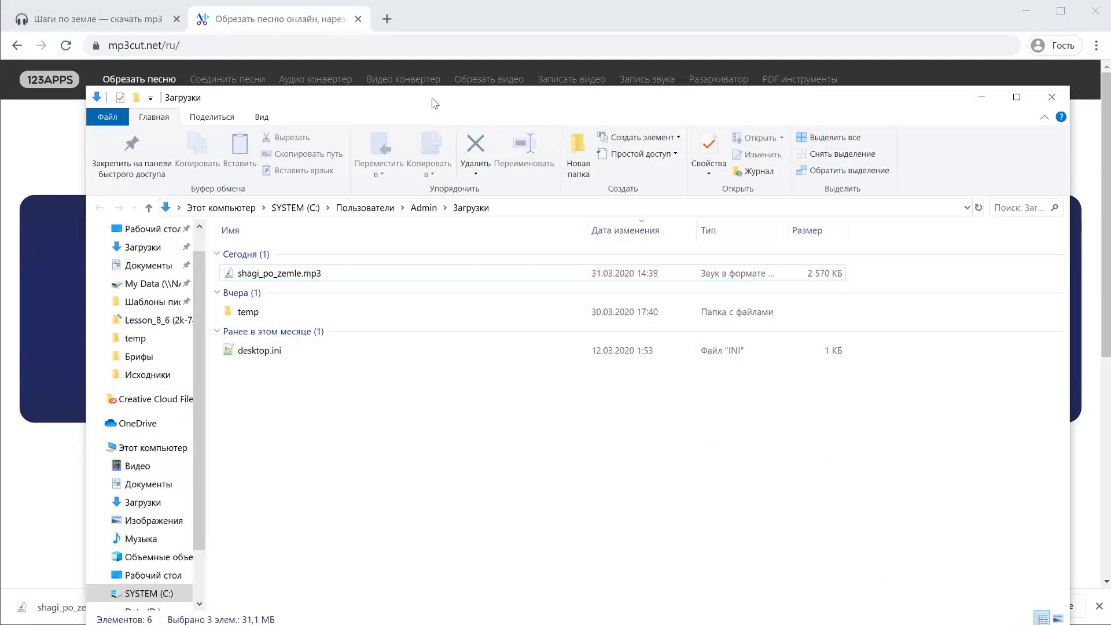
pyautogui.moveTo(434, 103); pyautogui.dragTo(657, 96)
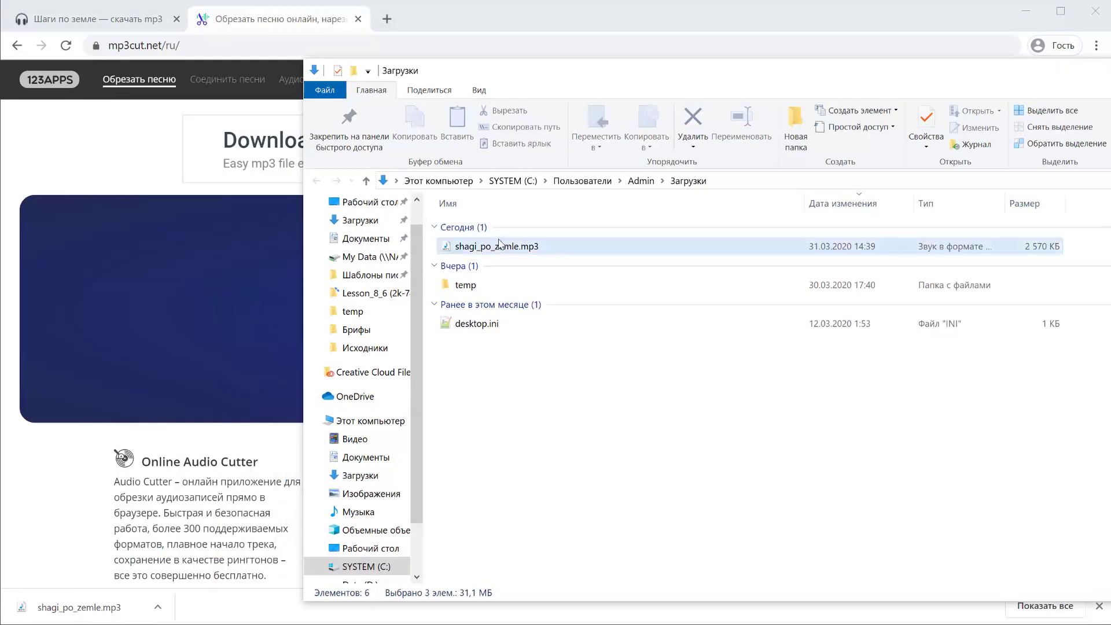
pyautogui.moveTo(428, 199); pyautogui.dragTo(247, 296)
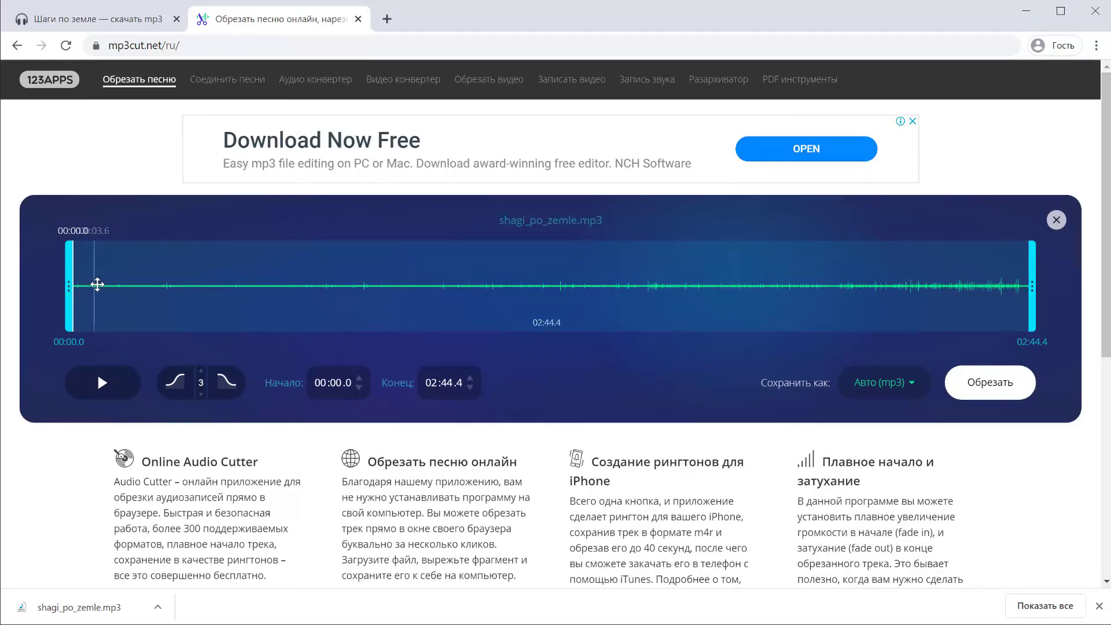
# Play the opening of the loaded footsteps recording and stop the playback
pyautogui.click(101, 381)
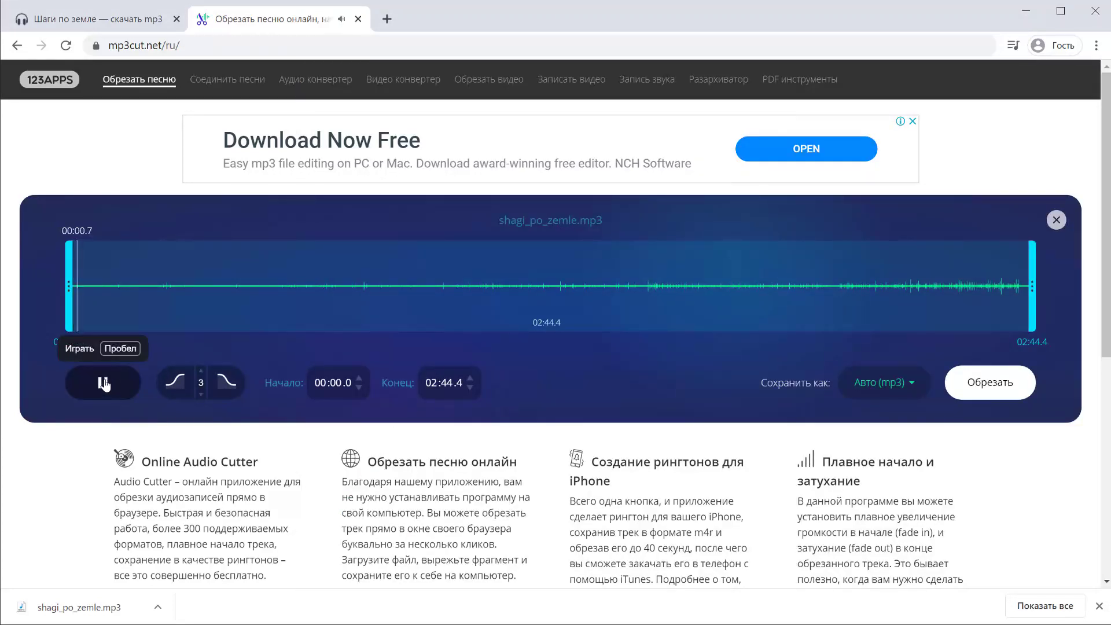
pyautogui.keyDown('ctrl'); pyautogui.scroll(3, 132, 350); pyautogui.keyUp('ctrl')
pyautogui.keyDown('ctrl'); pyautogui.scroll(-2, 137, 354); pyautogui.keyUp('ctrl')
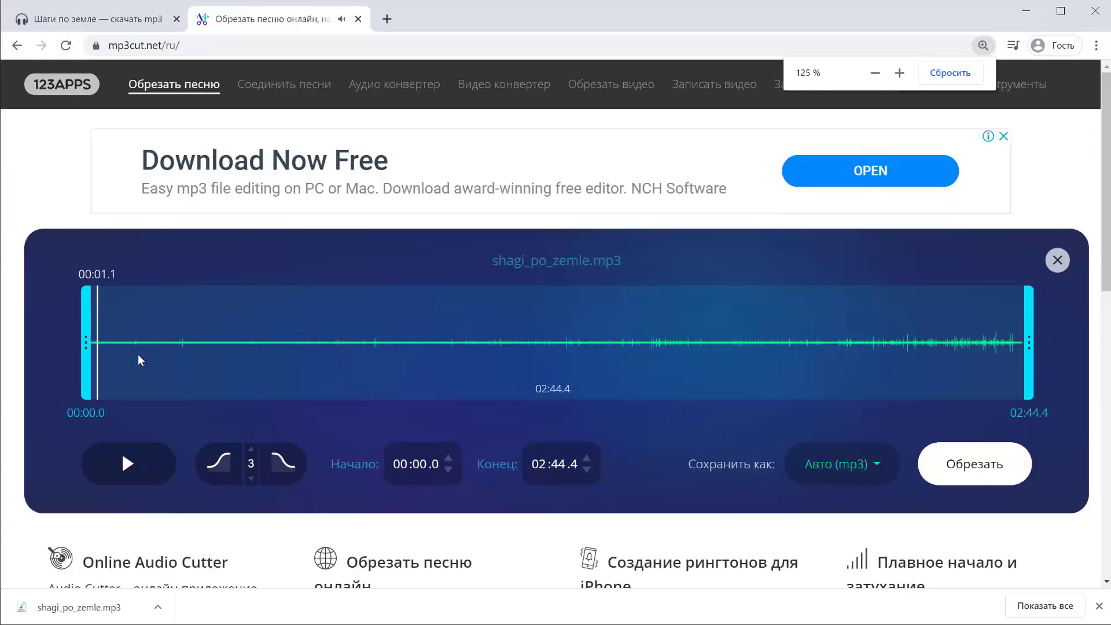
pyautogui.keyDown('ctrl'); pyautogui.scroll(-1, 137, 354); pyautogui.keyUp('ctrl')
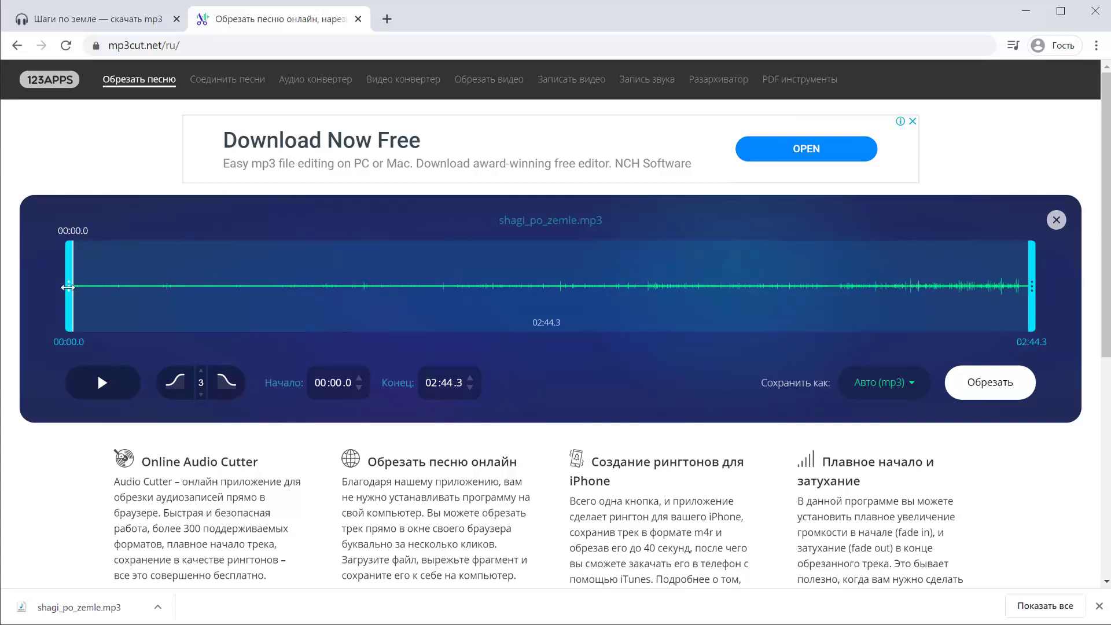
# Narrow the cut selection to the fragment from about 01:06.6 to 01:13.4, listening to the selected footsteps
pyautogui.moveTo(69, 285); pyautogui.dragTo(436, 283)
pyautogui.moveTo(1033, 284); pyautogui.dragTo(665, 286)
pyautogui.click(102, 386)
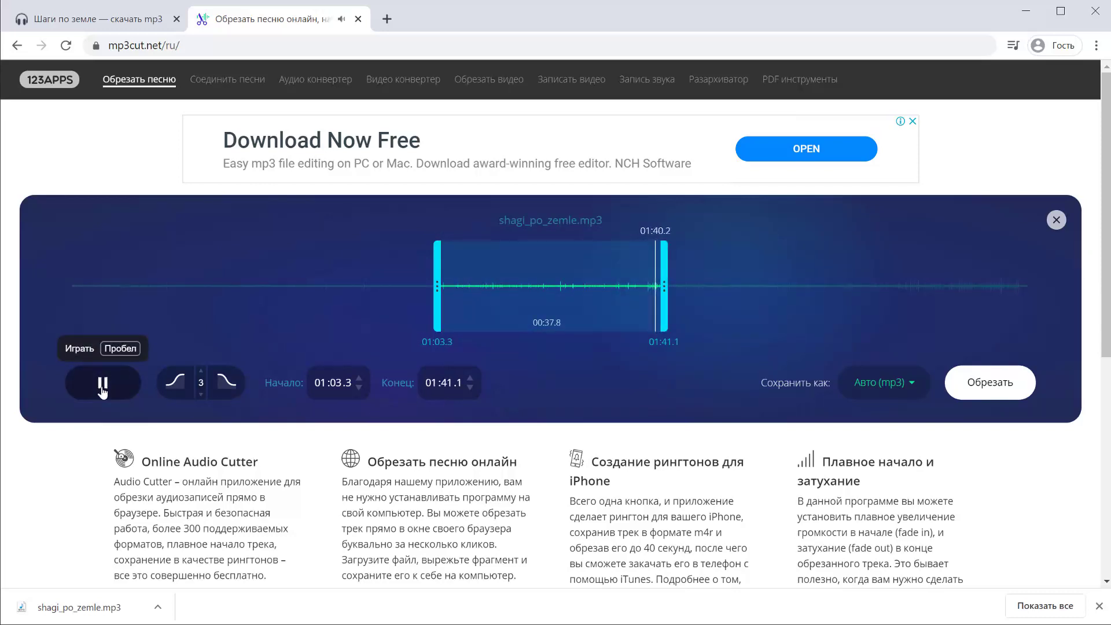
pyautogui.click(102, 386)
pyautogui.click(102, 387)
pyautogui.moveTo(434, 307); pyautogui.dragTo(456, 306)
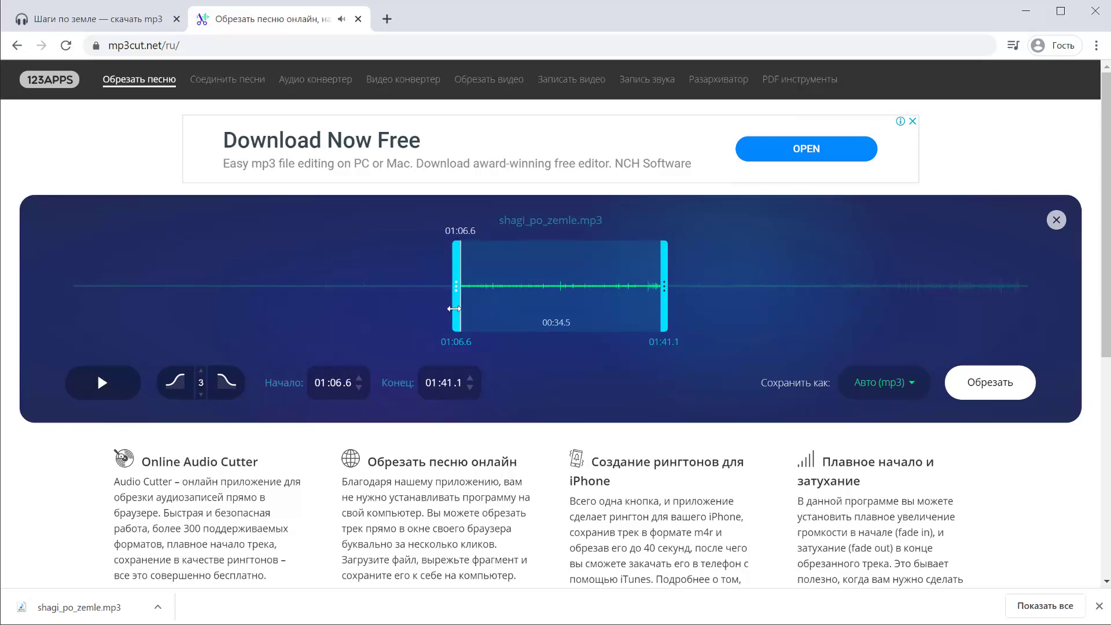
pyautogui.moveTo(667, 301); pyautogui.dragTo(503, 301)
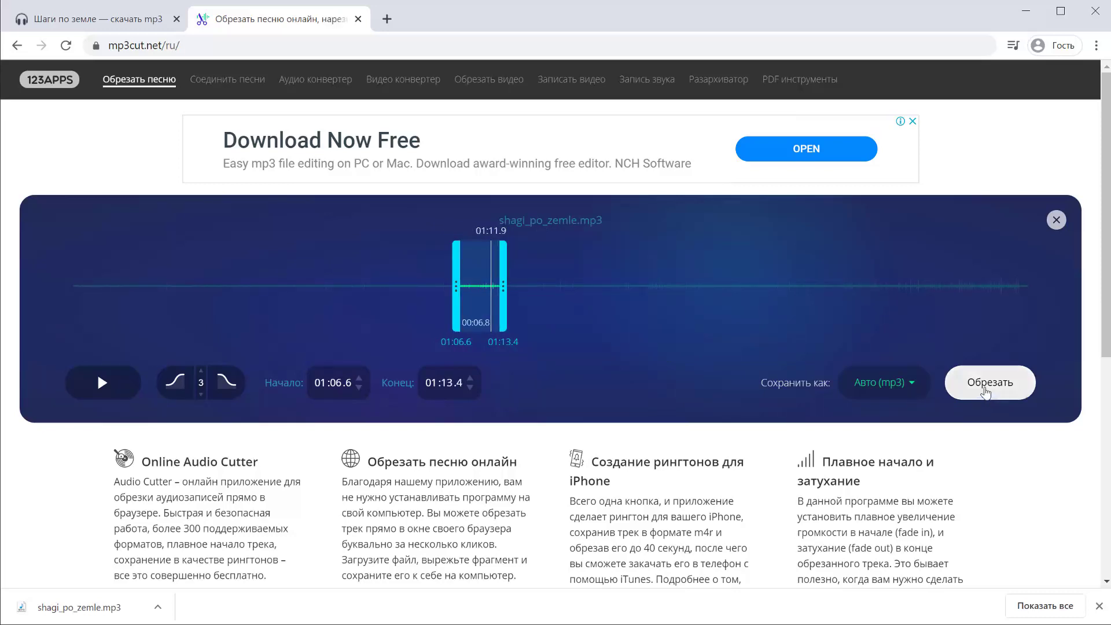
# Cut the selected fragment in the automatic mp3 format (Авто), save it, and return to the cutter's editing view
pyautogui.click(903, 385)
pyautogui.click(989, 383)
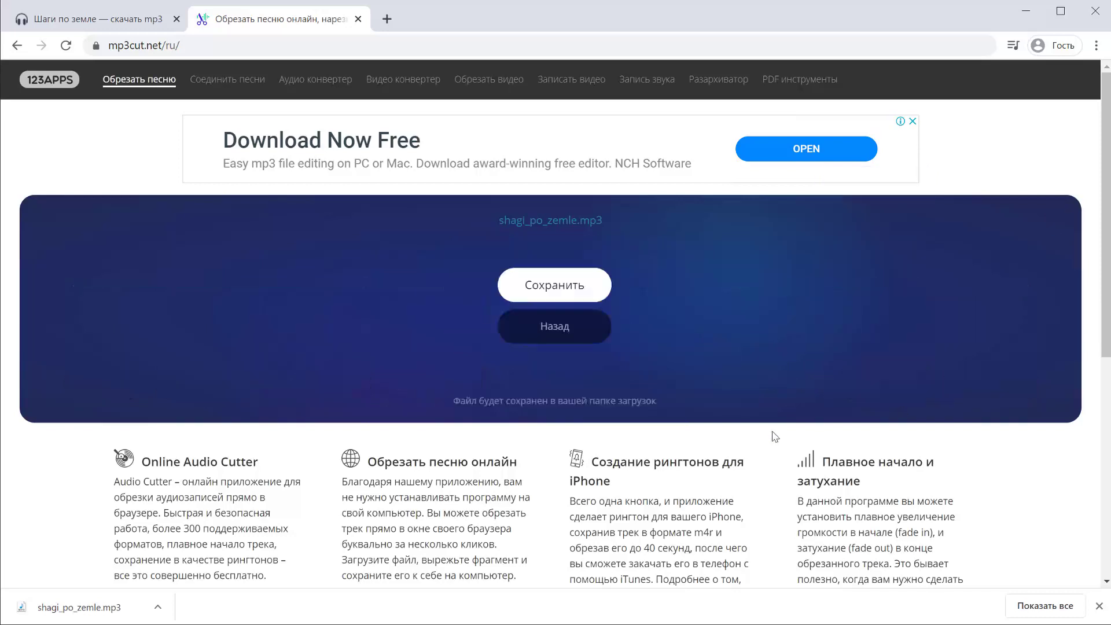
pyautogui.click(572, 289)
pyautogui.click(554, 326)
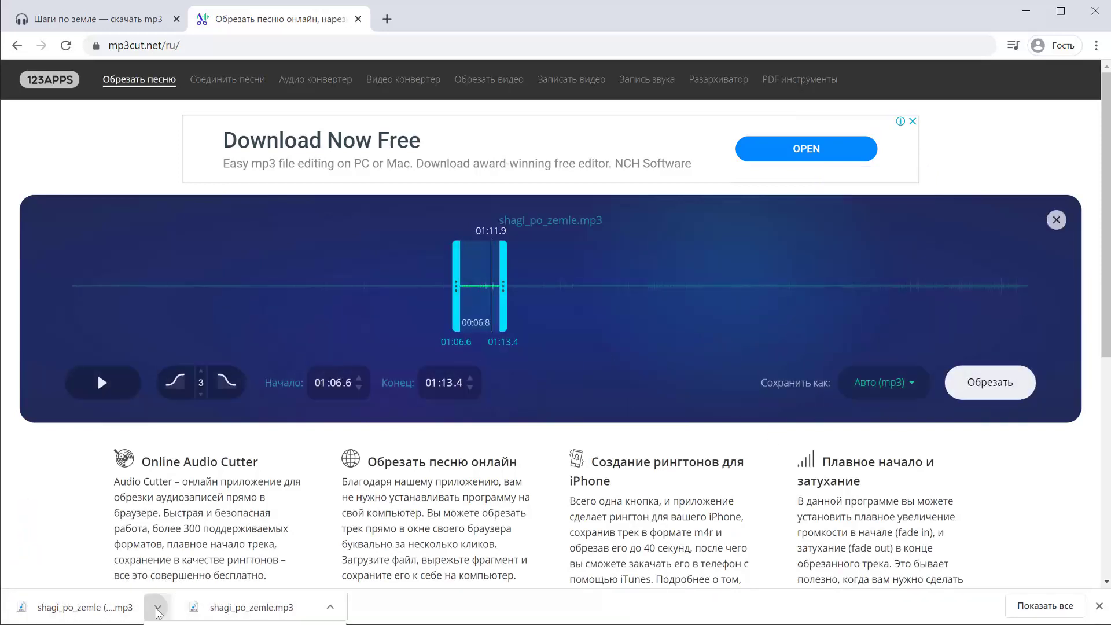
# Open mp3cut.net/ru in a new browser tab and load shagi_po_zemle (mp3cut.net).mp3 from the Downloads (Загрузки) folder, closing the old tab
pyautogui.click(69, 578)
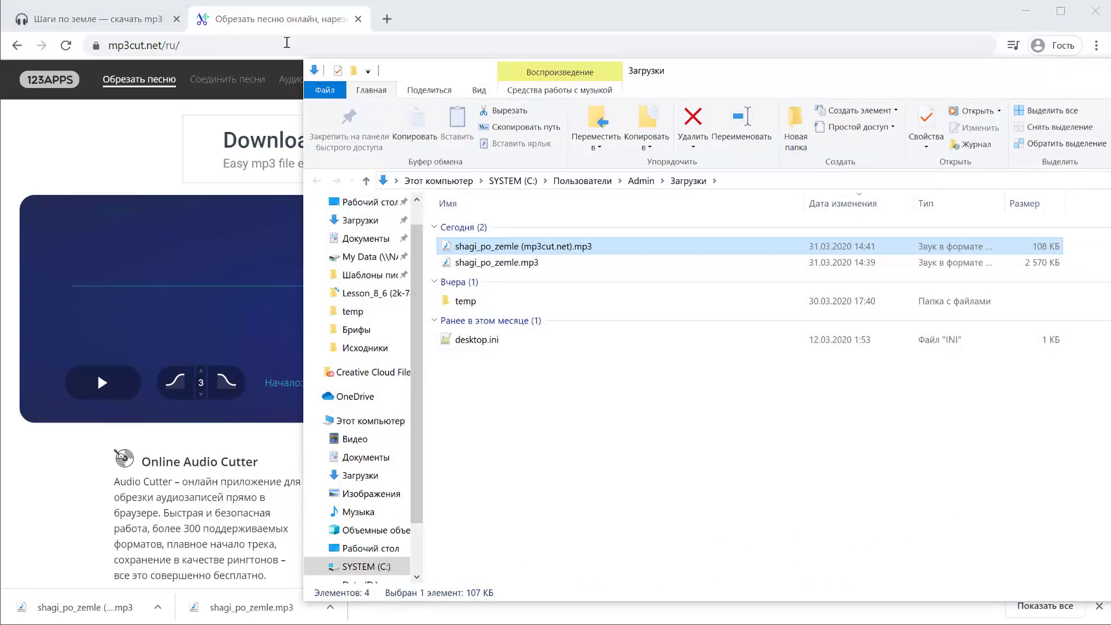
pyautogui.click(286, 43)
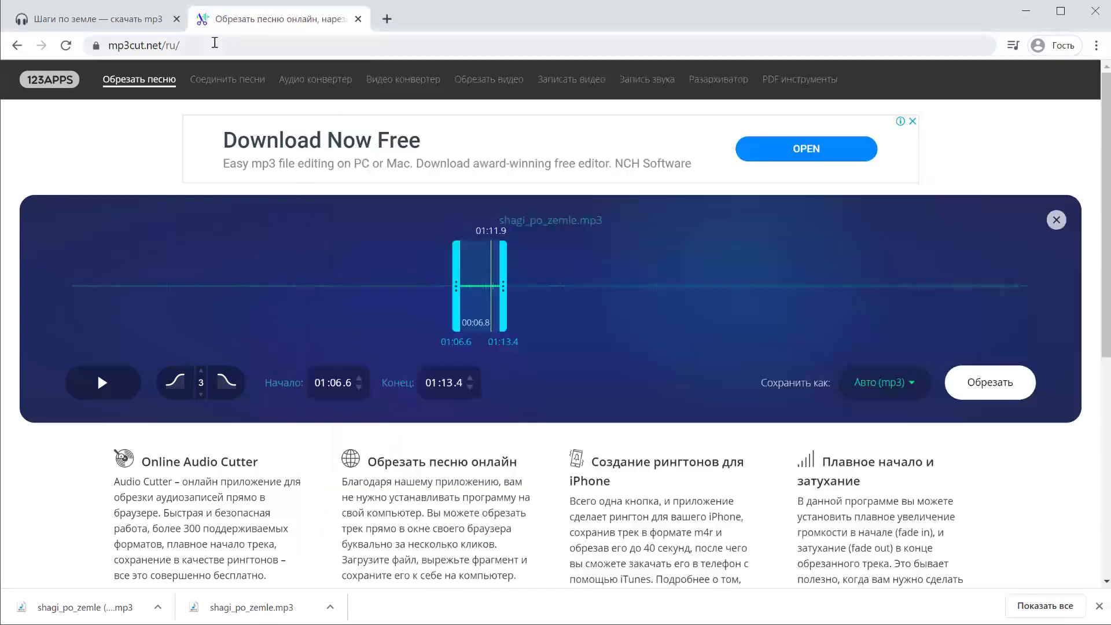
pyautogui.click(214, 43)
pyautogui.hotkey('ctrl', 'c')
pyautogui.hotkey('ctrl', 't')
pyautogui.hotkey('ctrl', 'v')
pyautogui.press('Return')
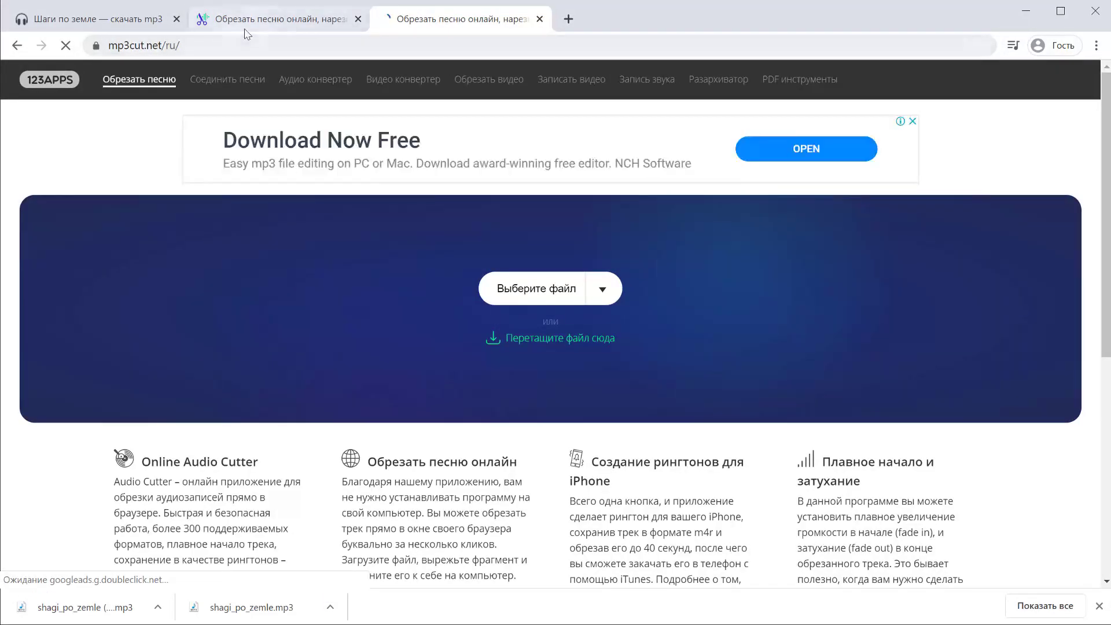
pyautogui.click(359, 19)
pyautogui.hotkey('alt', 'Tab')
pyautogui.moveTo(216, 307); pyautogui.dragTo(232, 300)
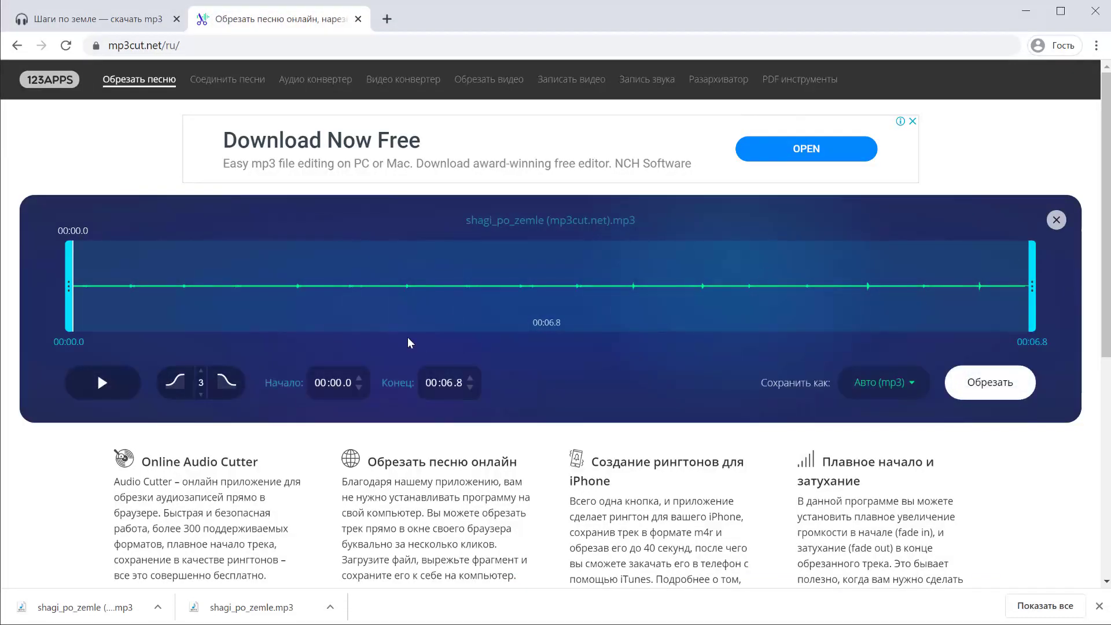
# Narrow the cut selection to a single footstep from about 00:01.5 to 00:01.7, listening to the selected sound
pyautogui.click(103, 382)
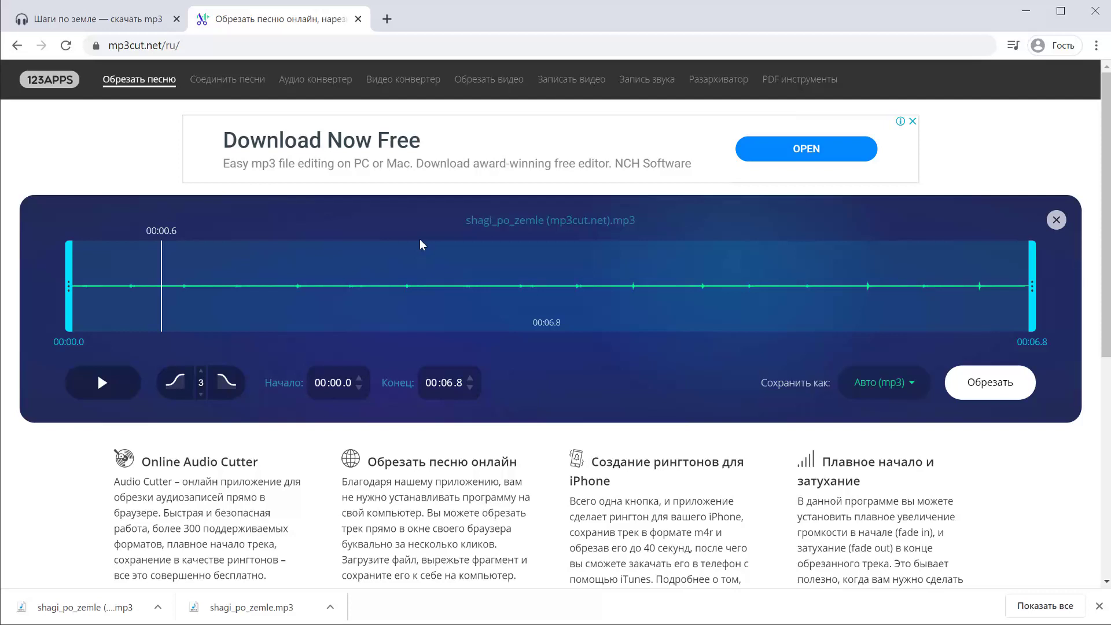
pyautogui.moveTo(71, 283); pyautogui.dragTo(286, 284)
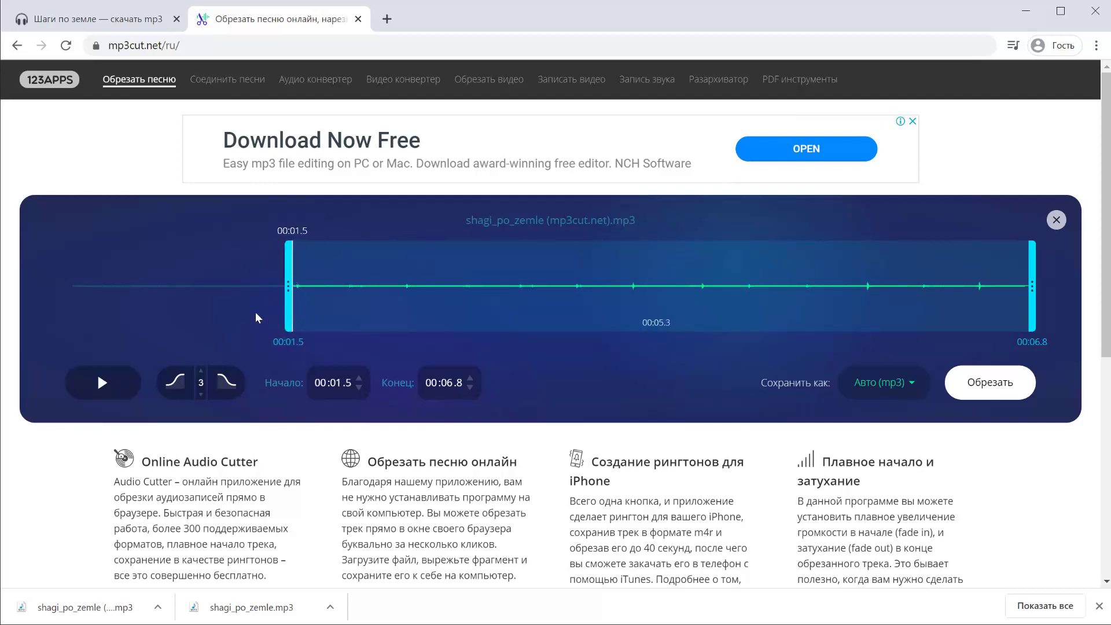
pyautogui.click(100, 381)
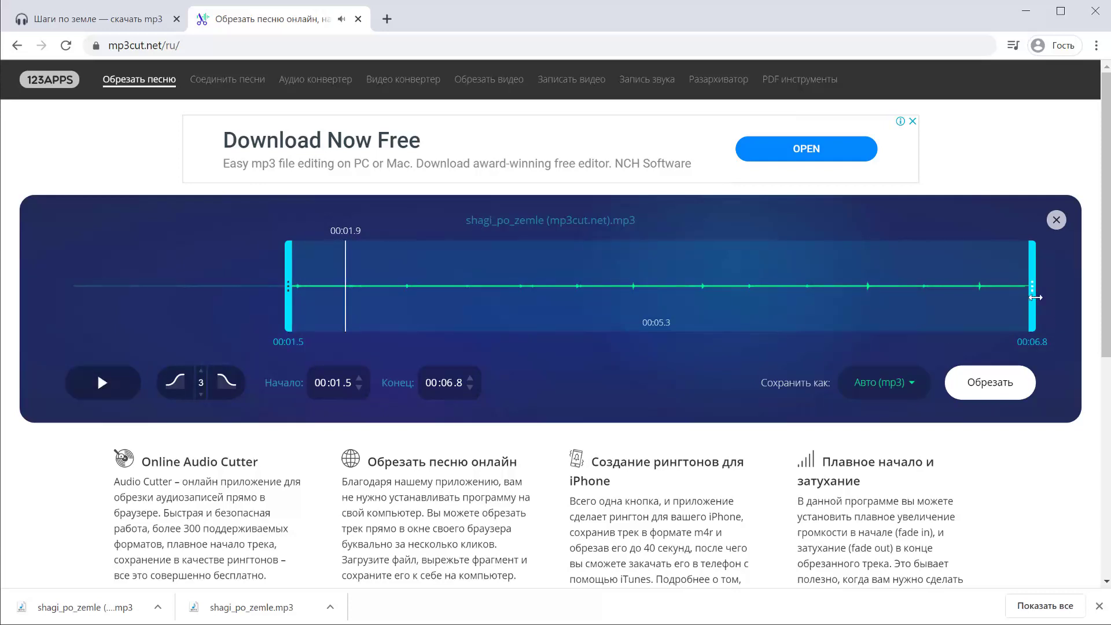
pyautogui.moveTo(1035, 298); pyautogui.dragTo(324, 293)
pyautogui.click(114, 386)
pyautogui.click(118, 385)
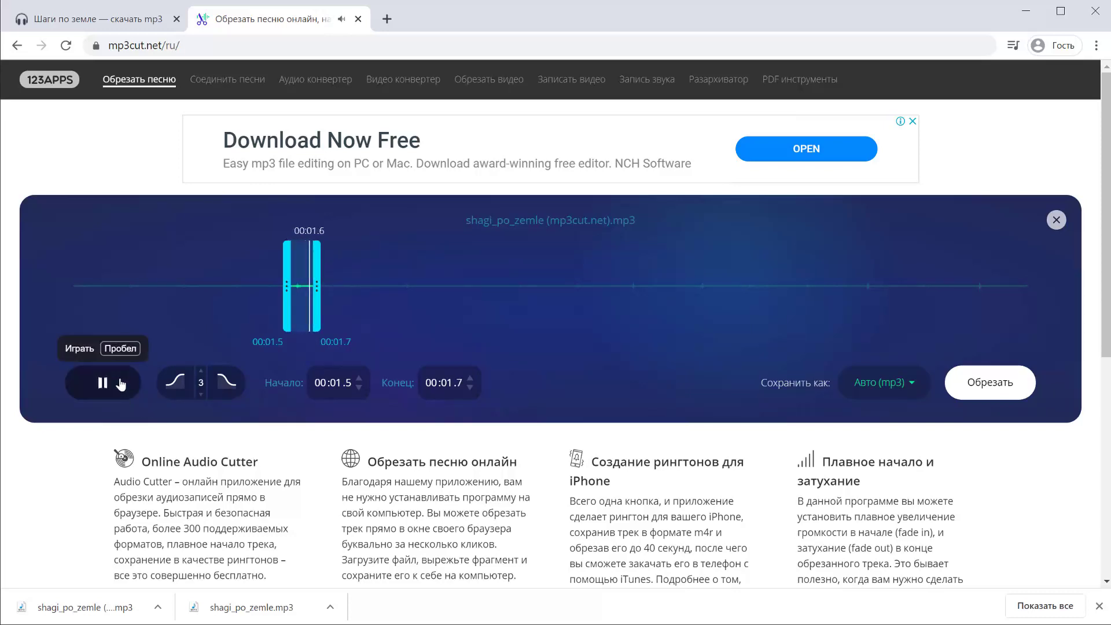
pyautogui.click(97, 376)
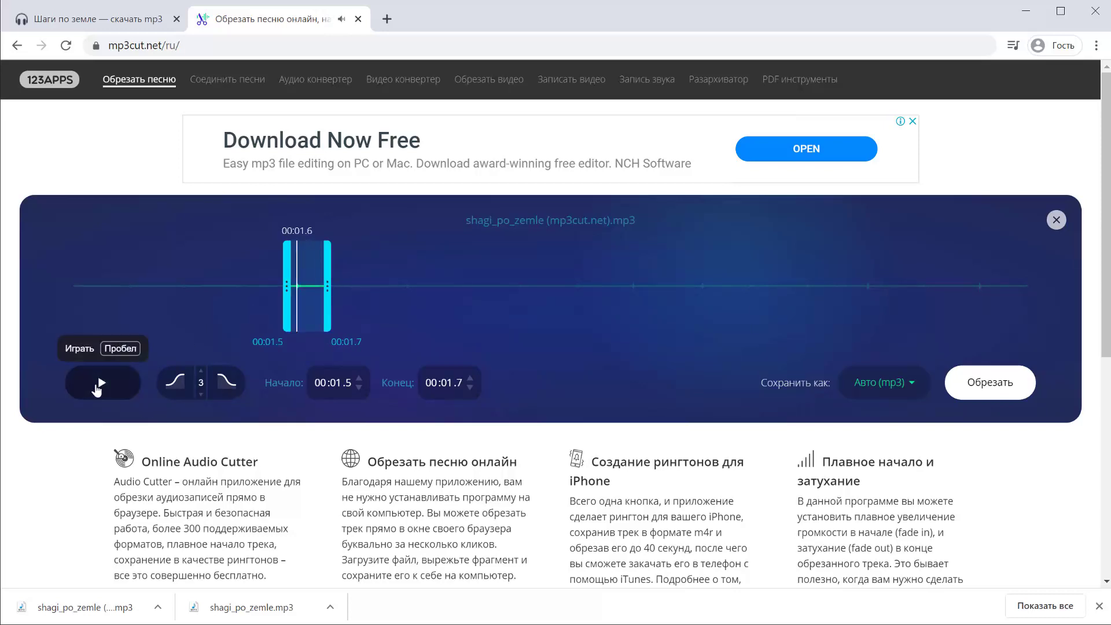
# Extend the selection's start back to about 00:01.4 and fine-tune its end near 00:01.7, listening to the footstep
pyautogui.moveTo(286, 298); pyautogui.dragTo(266, 298)
pyautogui.click(99, 382)
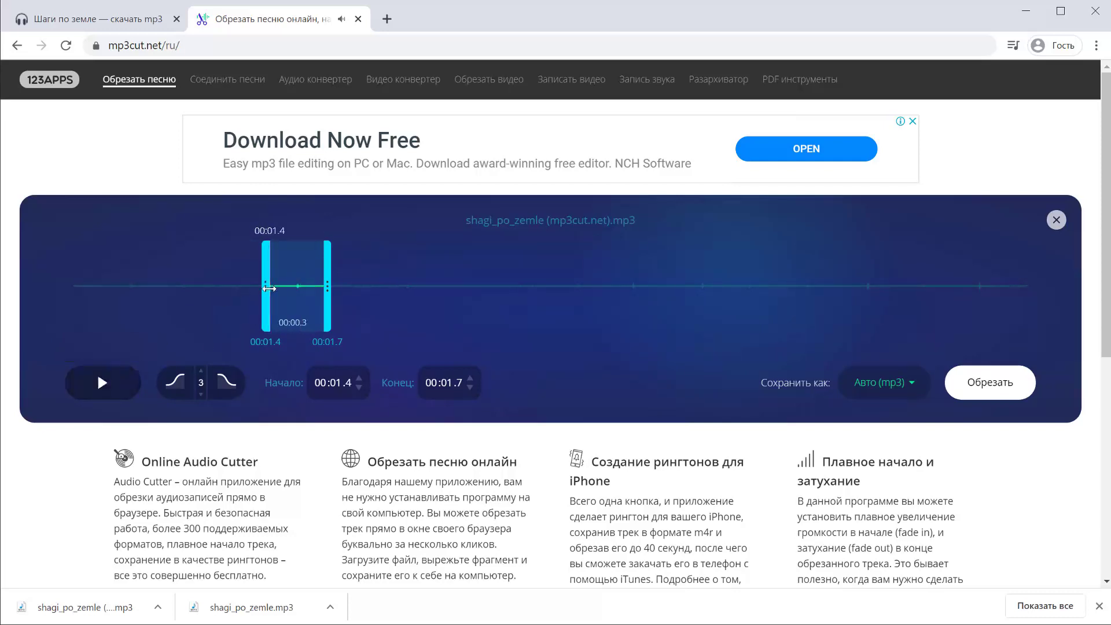
pyautogui.moveTo(265, 289); pyautogui.dragTo(268, 288)
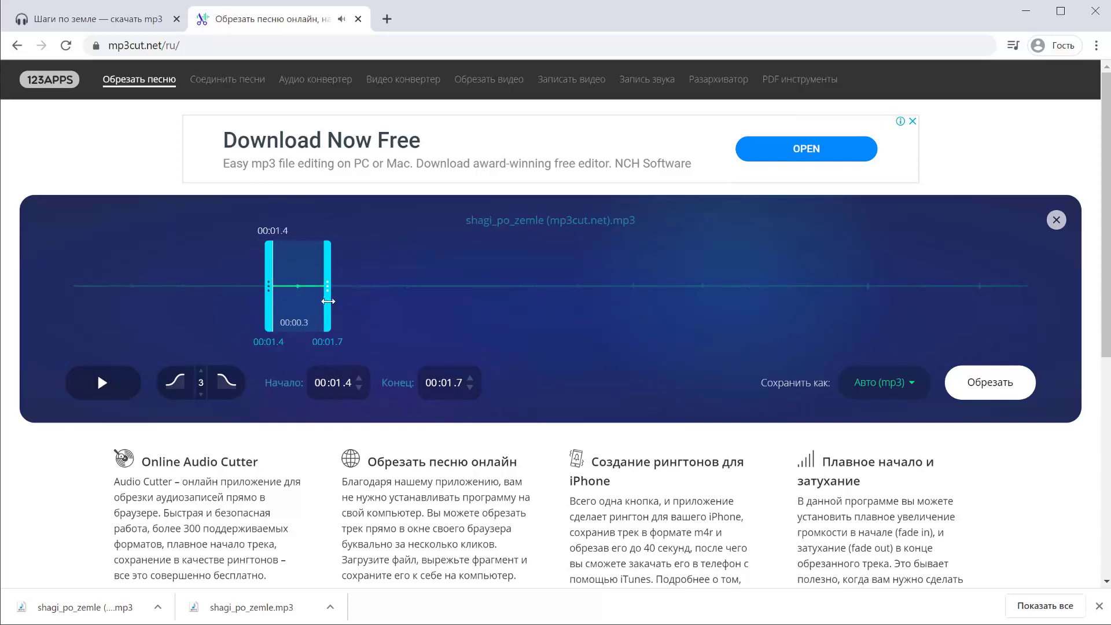
pyautogui.moveTo(328, 301); pyautogui.dragTo(324, 300)
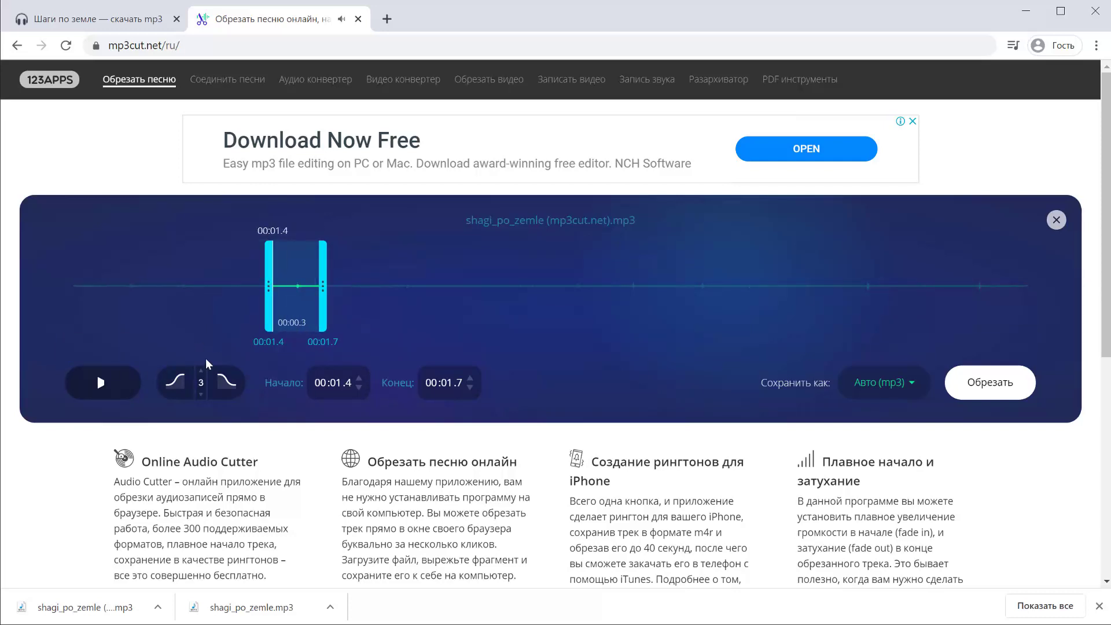
# Set the output format to wav, cut and save the selected footstep, and return to the editing view
pyautogui.click(910, 384)
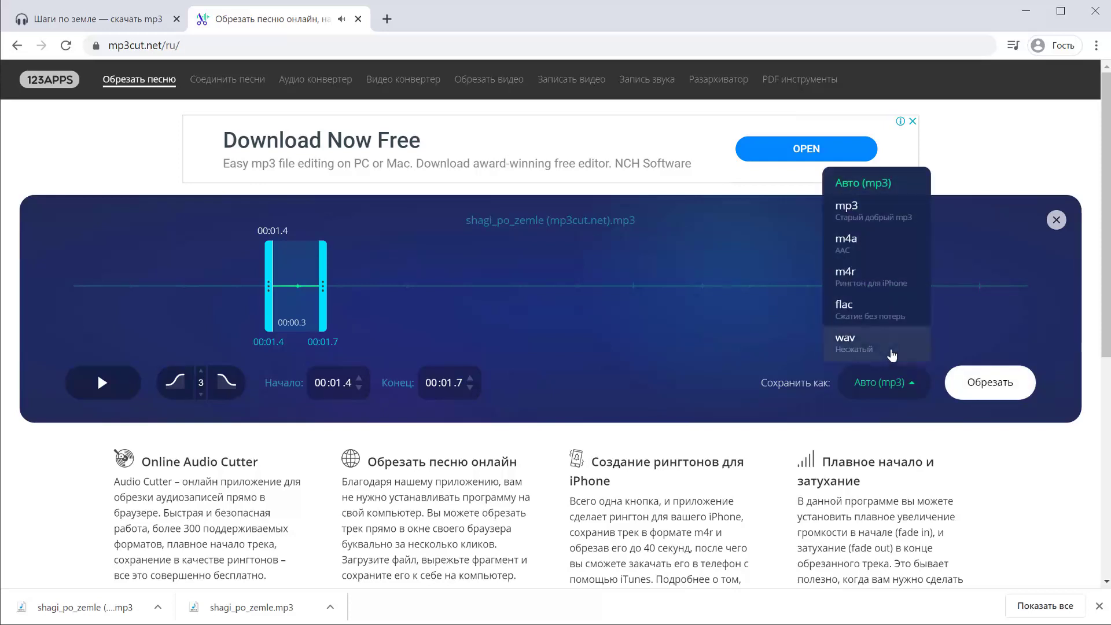
pyautogui.click(894, 340)
pyautogui.click(977, 387)
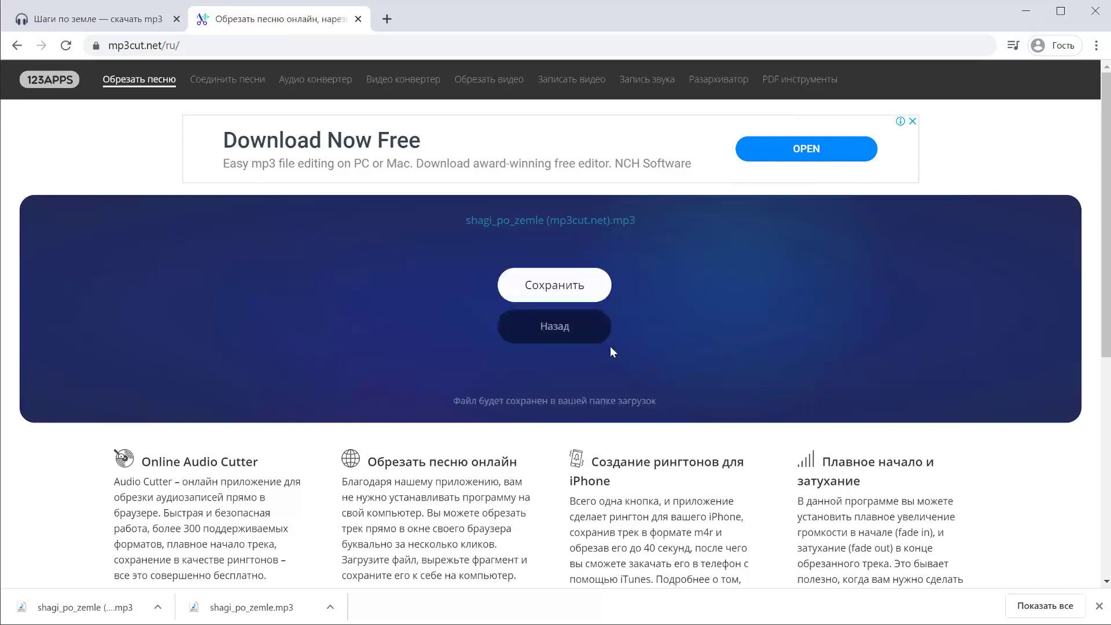
pyautogui.click(572, 286)
pyautogui.click(557, 336)
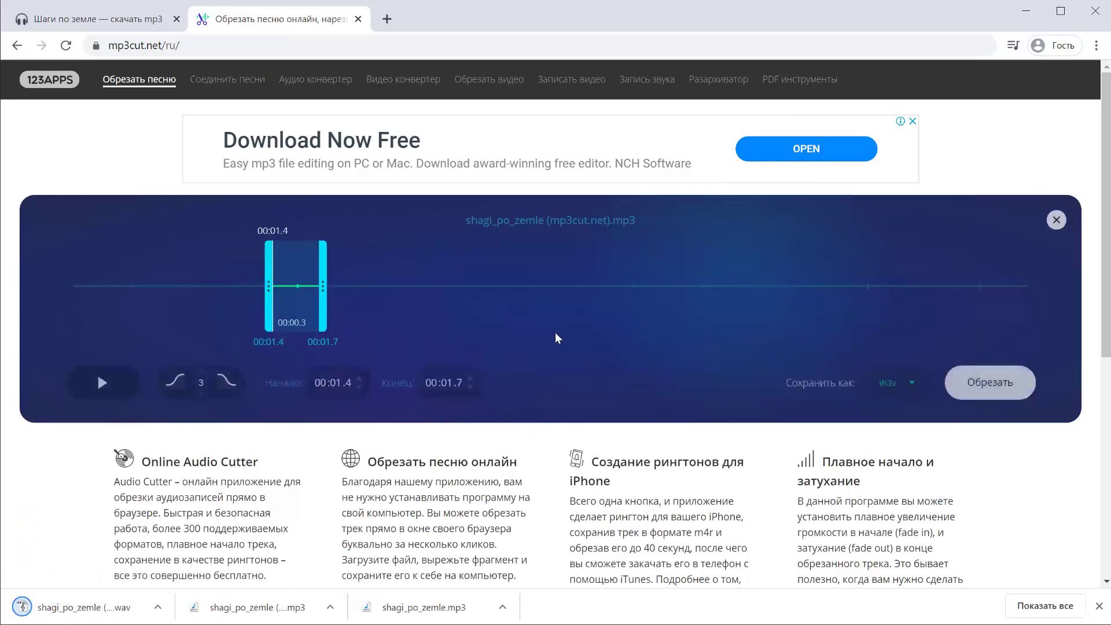
# Shift the cut selection to the next footstep, from about 00:01.9 to 00:02.2, listening to the fragment
pyautogui.moveTo(319, 299); pyautogui.dragTo(363, 300)
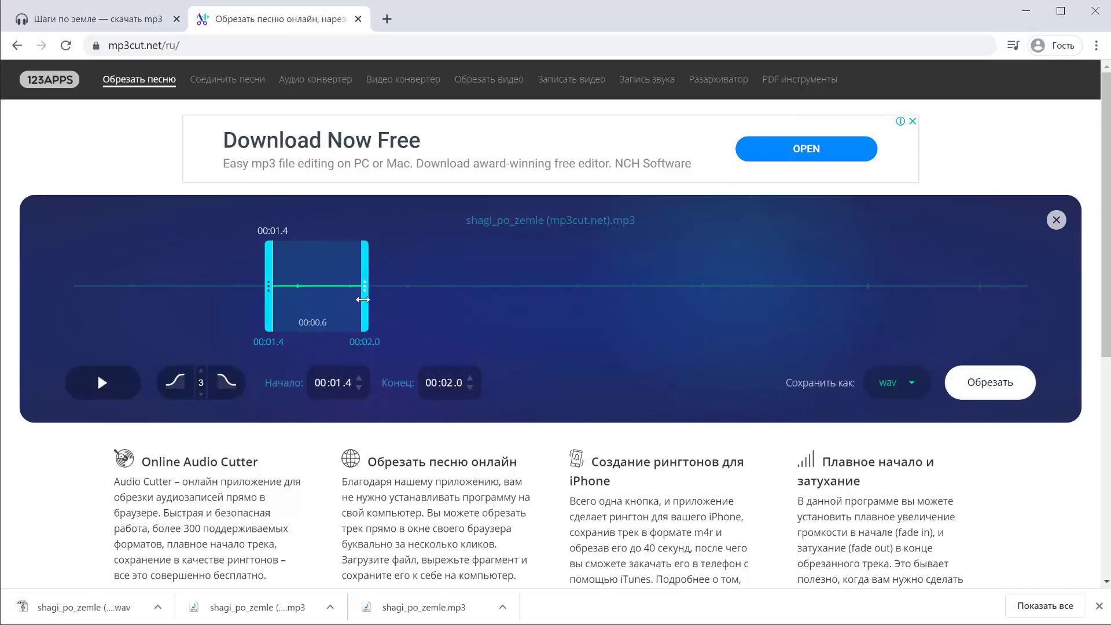
pyautogui.moveTo(266, 299); pyautogui.dragTo(398, 299)
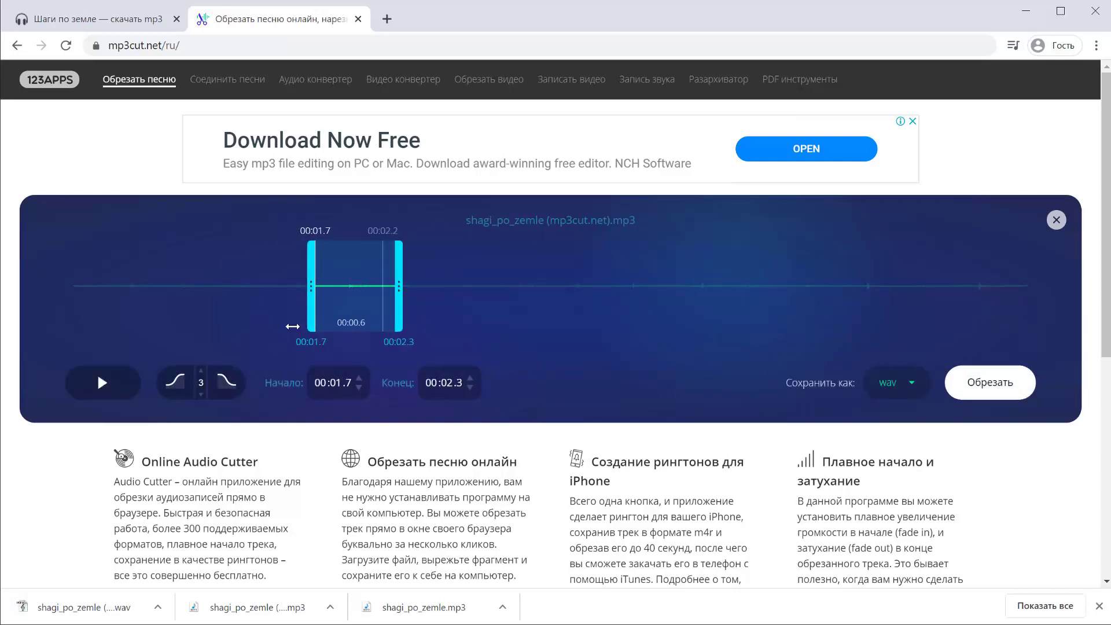
pyautogui.click(74, 386)
pyautogui.click(74, 388)
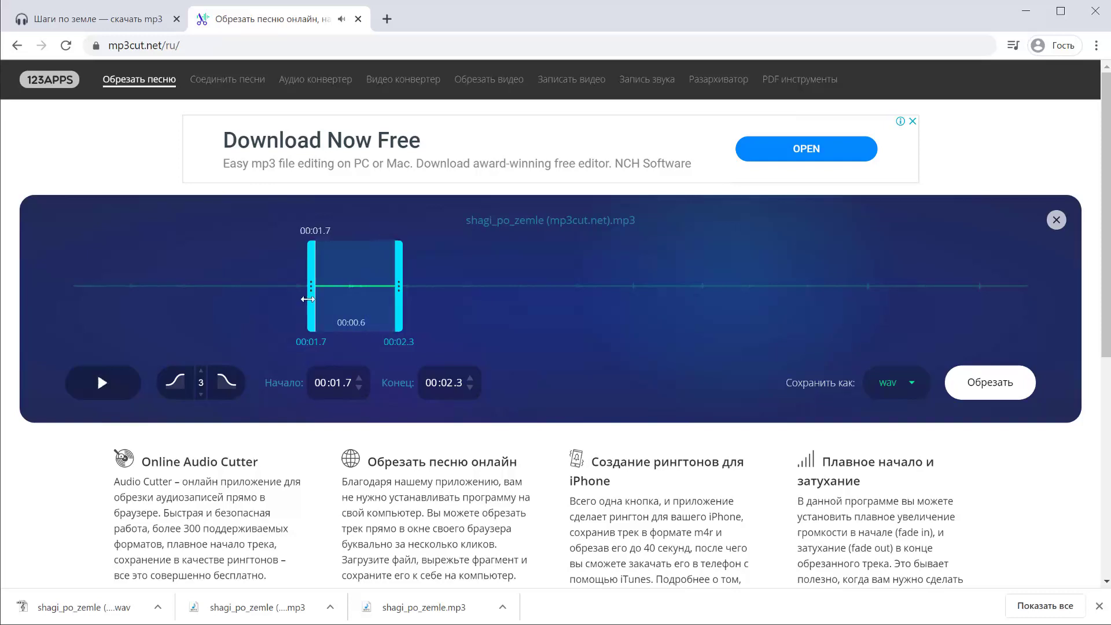
pyautogui.moveTo(307, 299); pyautogui.dragTo(379, 295)
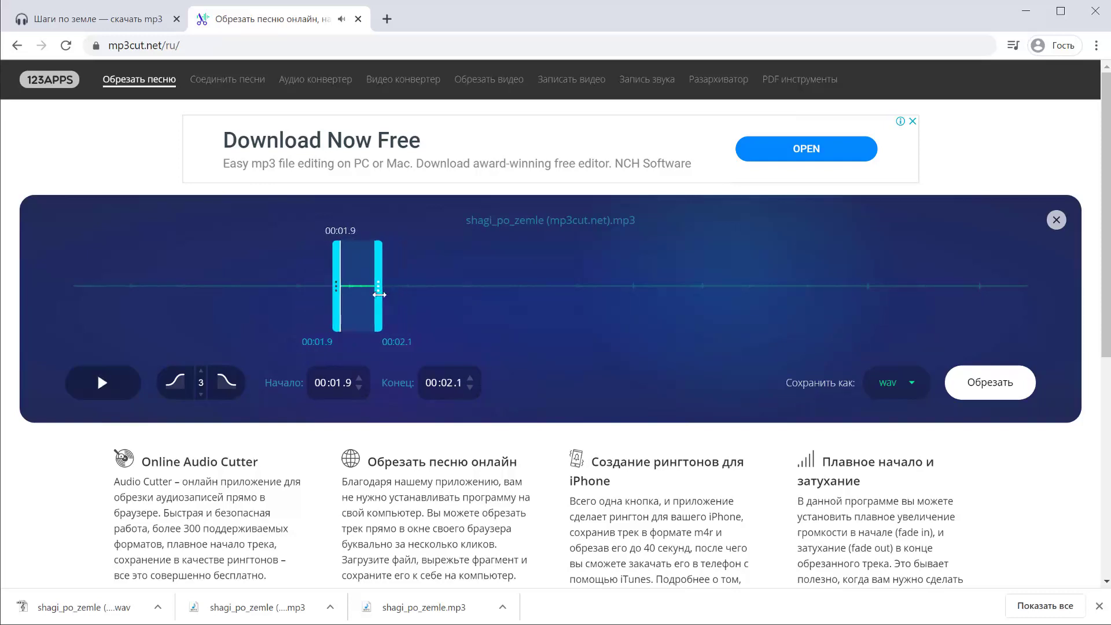
pyautogui.click(90, 383)
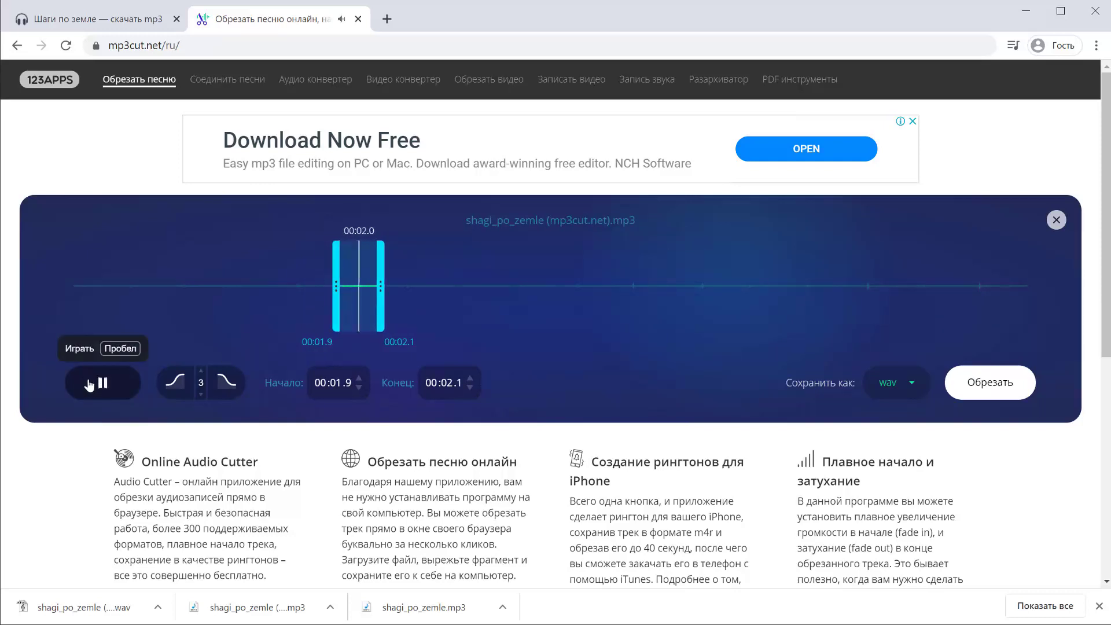
pyautogui.moveTo(380, 301); pyautogui.dragTo(396, 302)
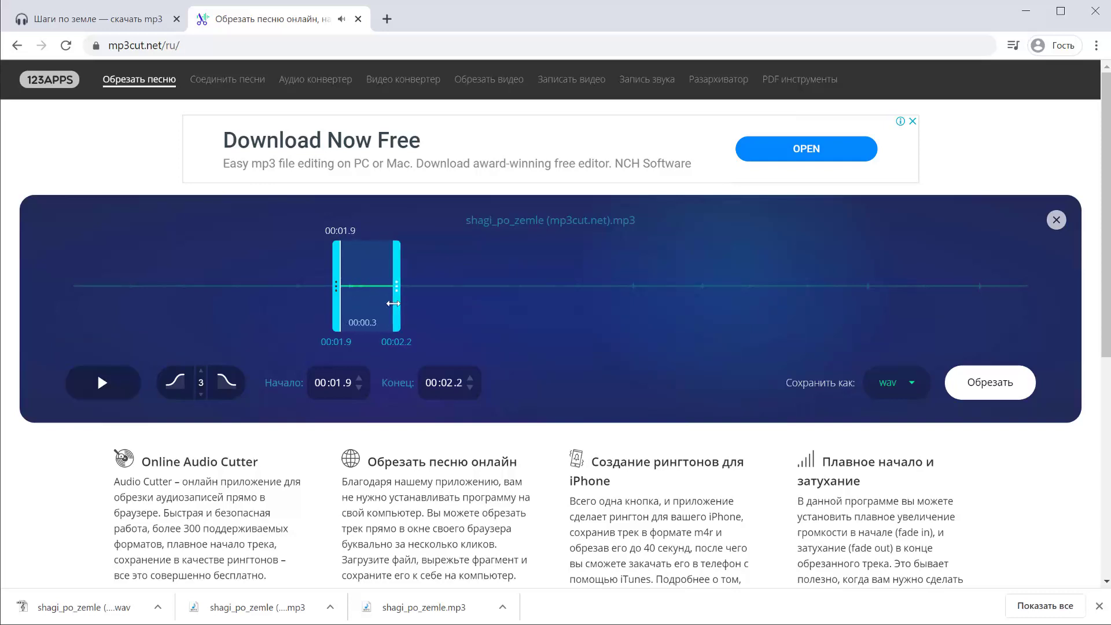
pyautogui.click(119, 383)
# Cut and save the second footstep fragment as wav and return to the editing view
pyautogui.click(1018, 384)
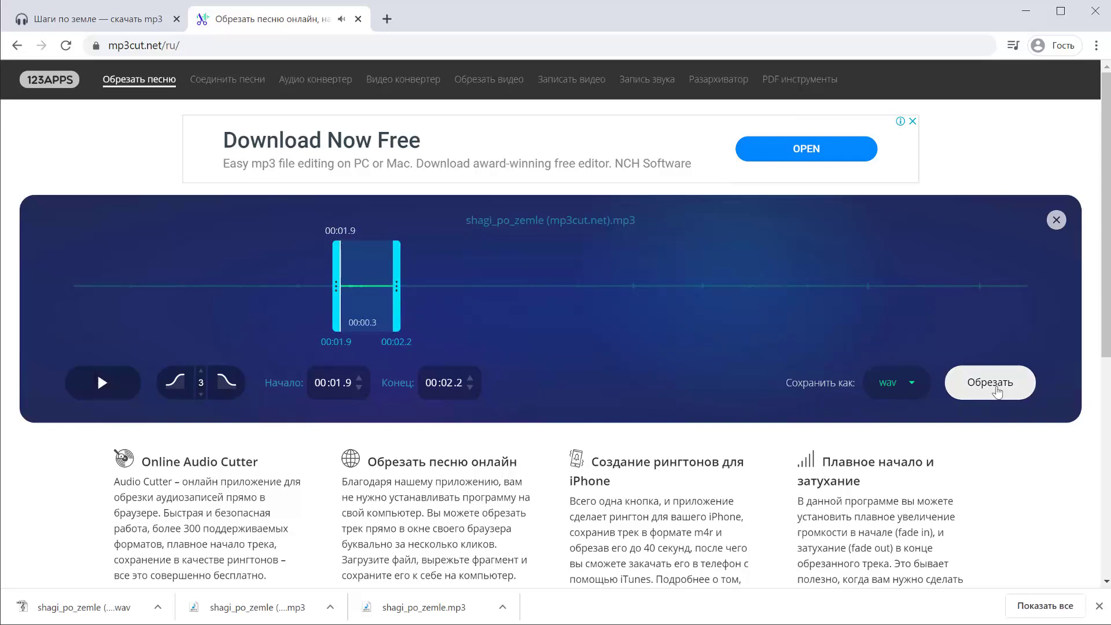
pyautogui.click(554, 285)
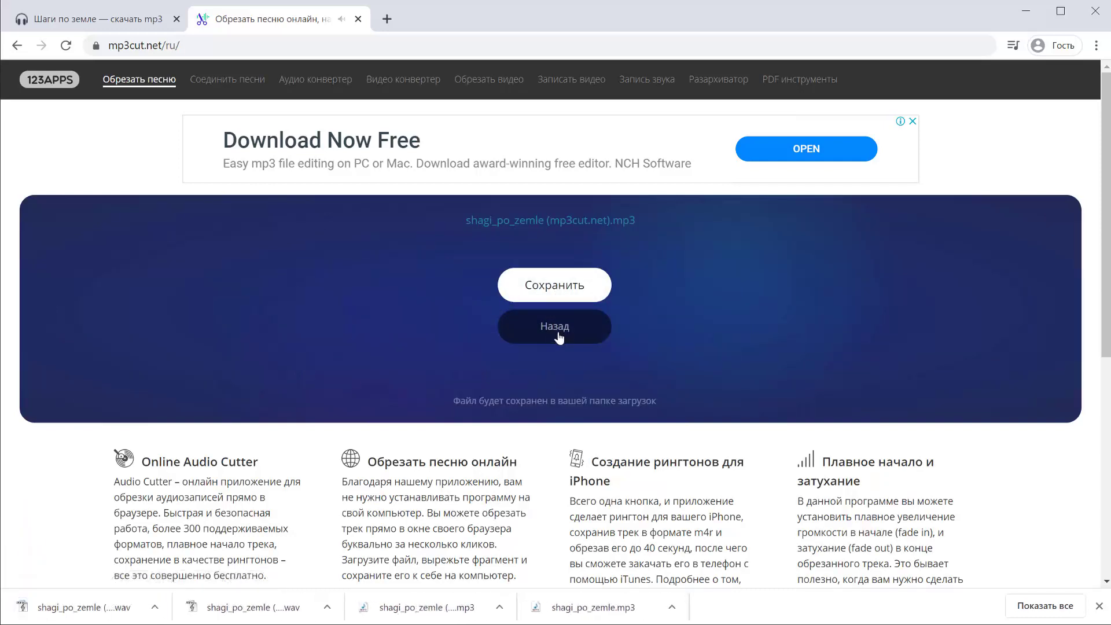
pyautogui.click(559, 335)
# Try a third fragment from about 00:02.2 to 00:02.7, listening to the selected footstep
pyautogui.moveTo(398, 302); pyautogui.dragTo(445, 302)
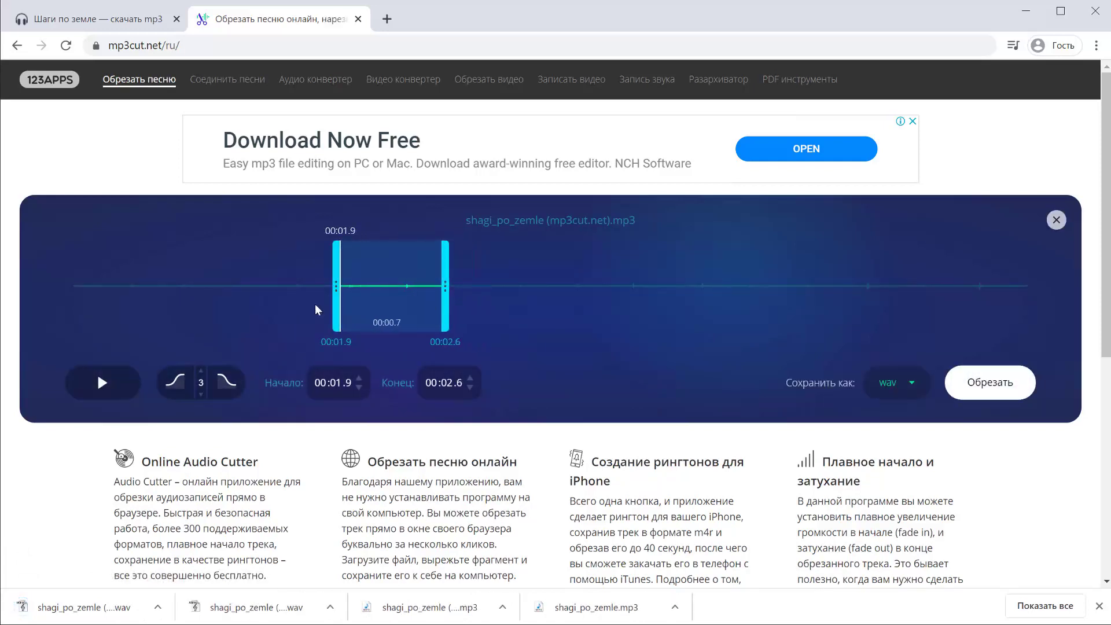
pyautogui.moveTo(333, 308); pyautogui.dragTo(383, 307)
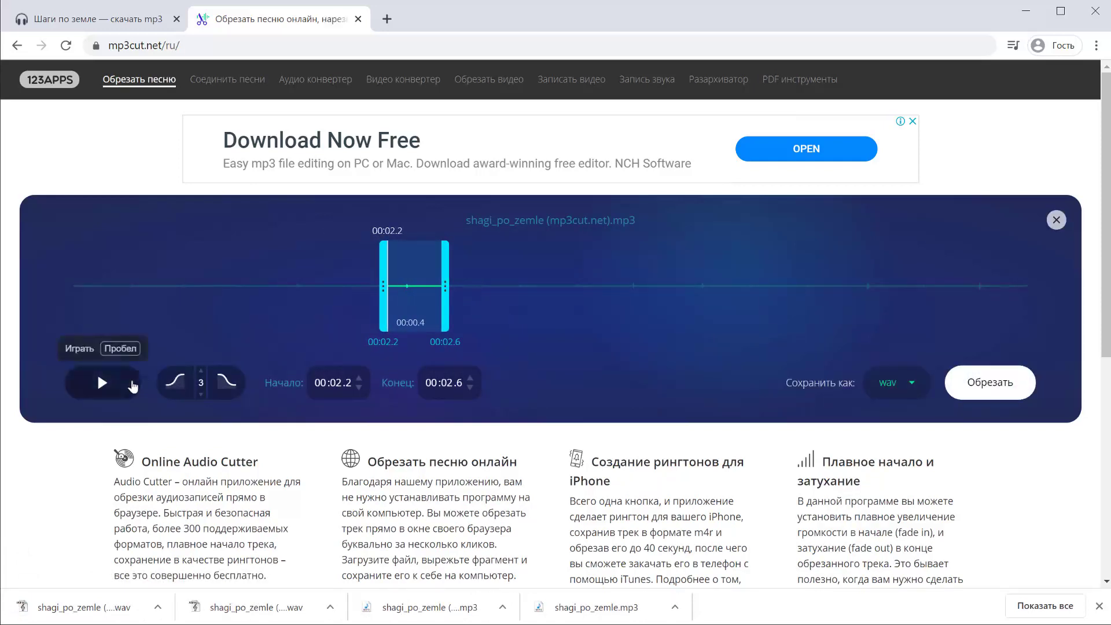
pyautogui.click(132, 386)
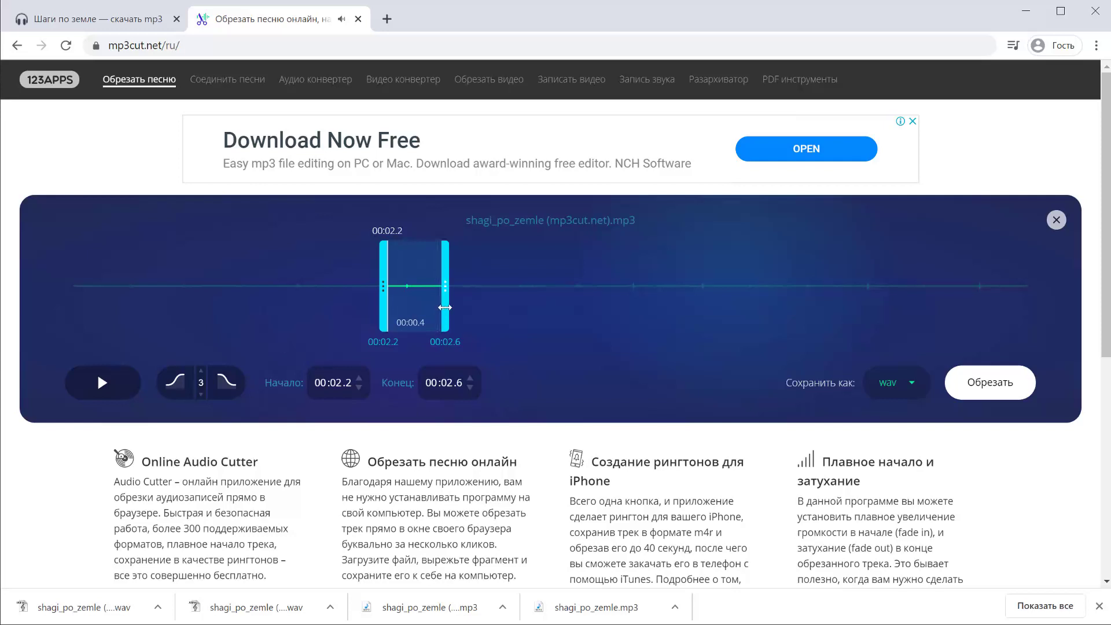
pyautogui.moveTo(444, 307); pyautogui.dragTo(459, 307)
pyautogui.click(122, 385)
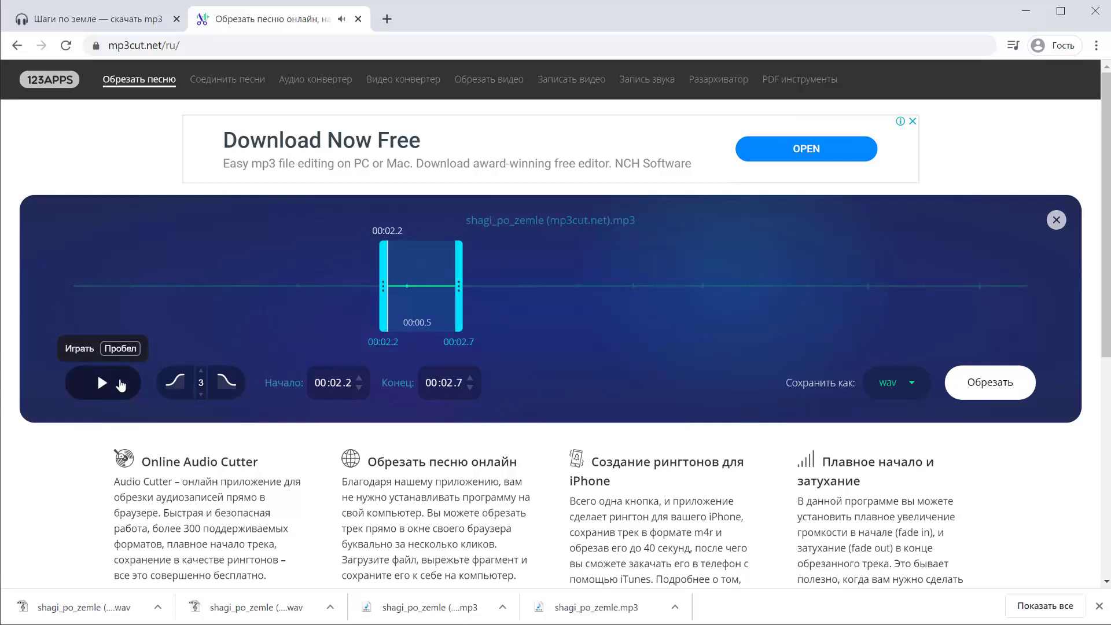
pyautogui.click(121, 385)
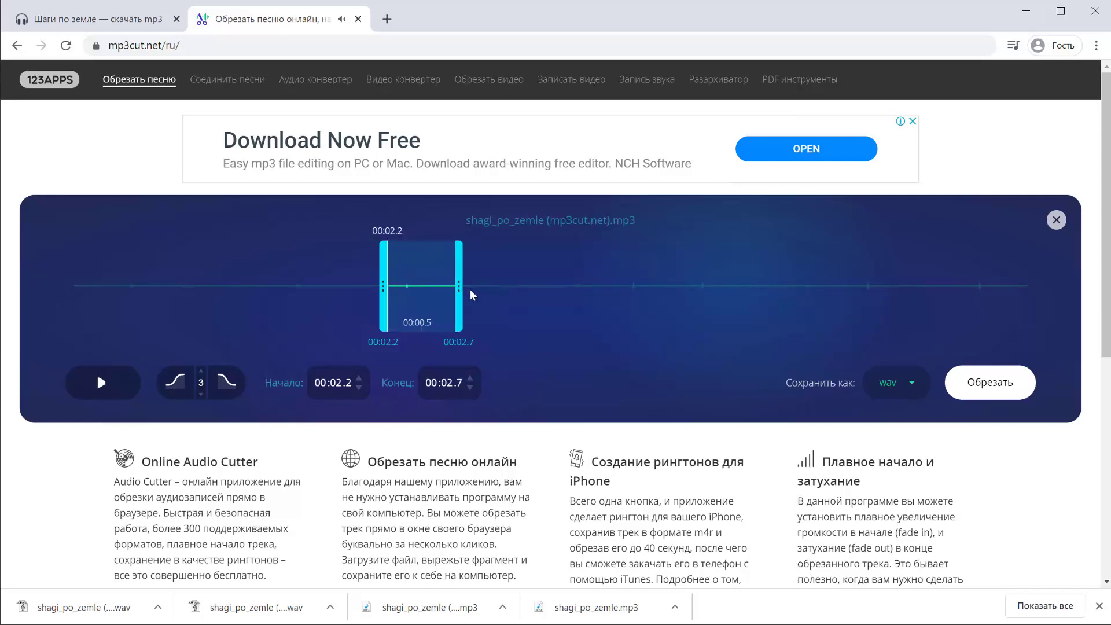
# Set the cut selection to the footstep from about 00:02.7 to 00:03.0, listening to the fragment
pyautogui.moveTo(459, 289); pyautogui.dragTo(787, 291)
pyautogui.moveTo(436, 304); pyautogui.dragTo(428, 303)
pyautogui.click(105, 383)
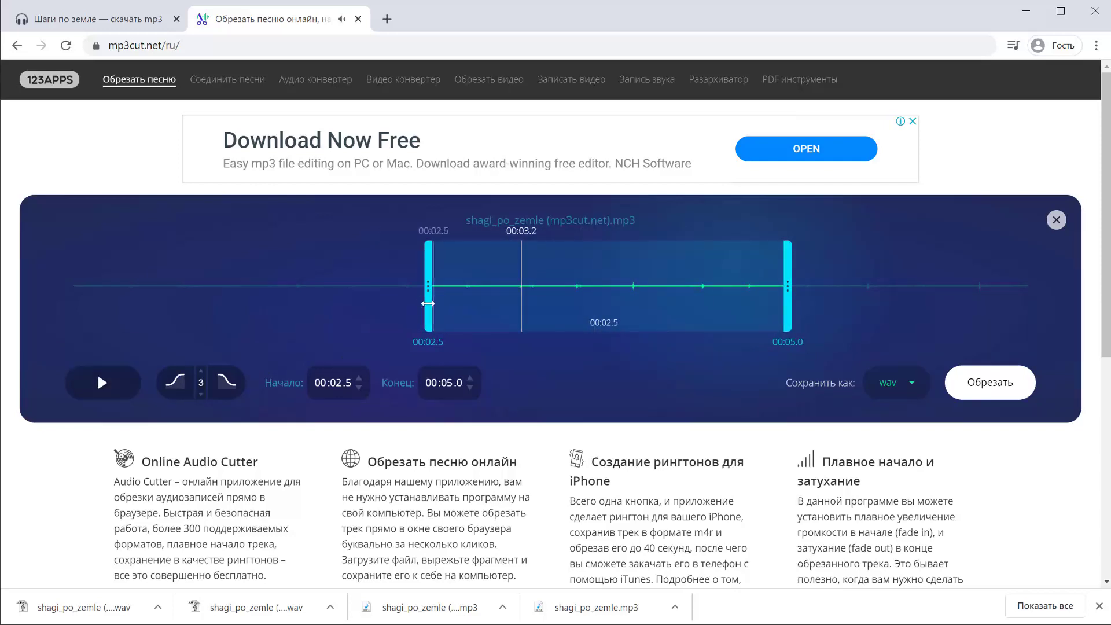
pyautogui.moveTo(787, 306); pyautogui.dragTo(501, 307)
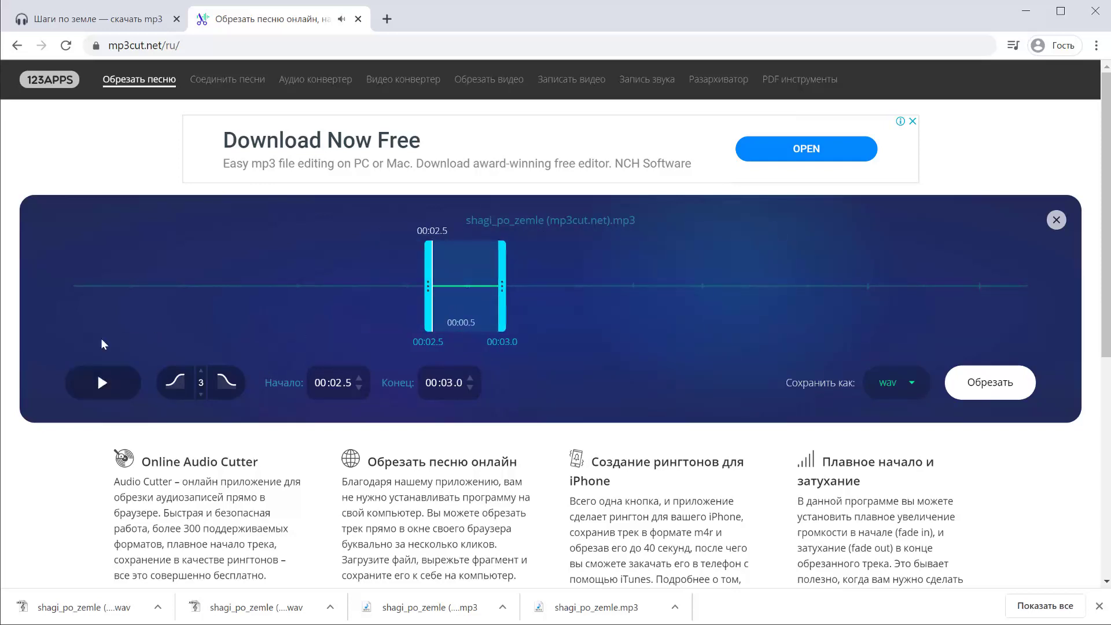
pyautogui.click(126, 384)
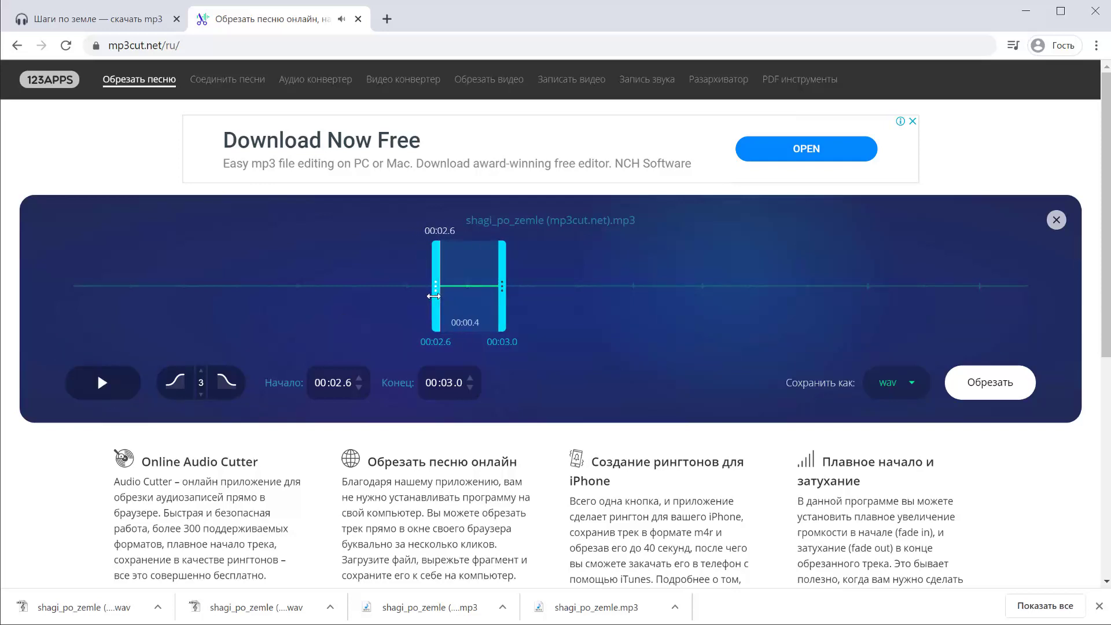
pyautogui.click(103, 384)
pyautogui.click(104, 384)
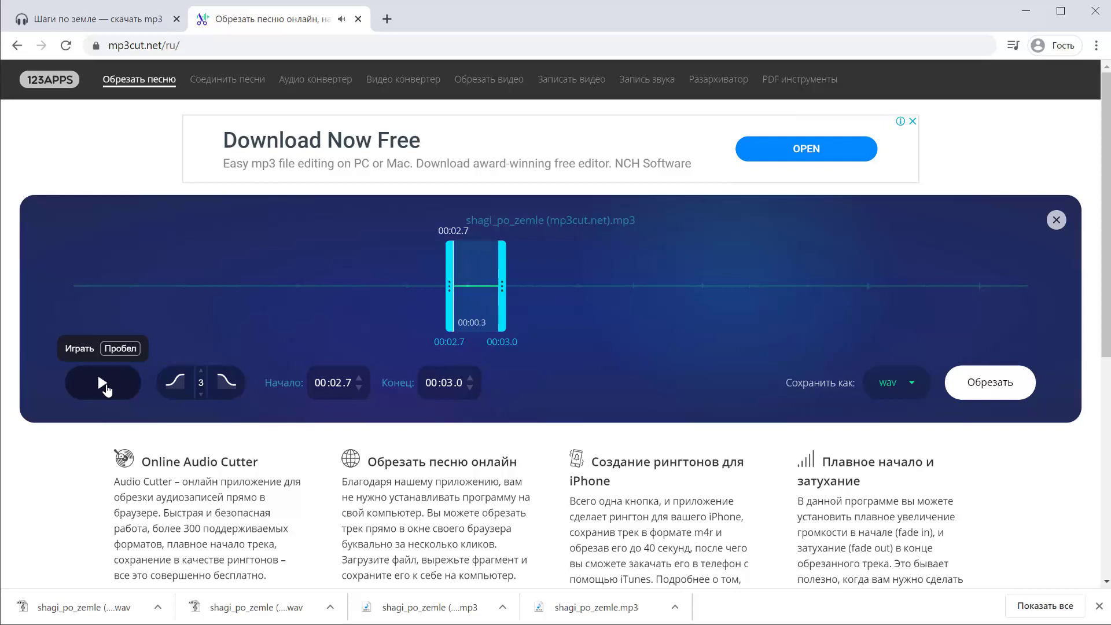
# Cut and save the third footstep fragment as wav, returning to the editing view
pyautogui.click(956, 394)
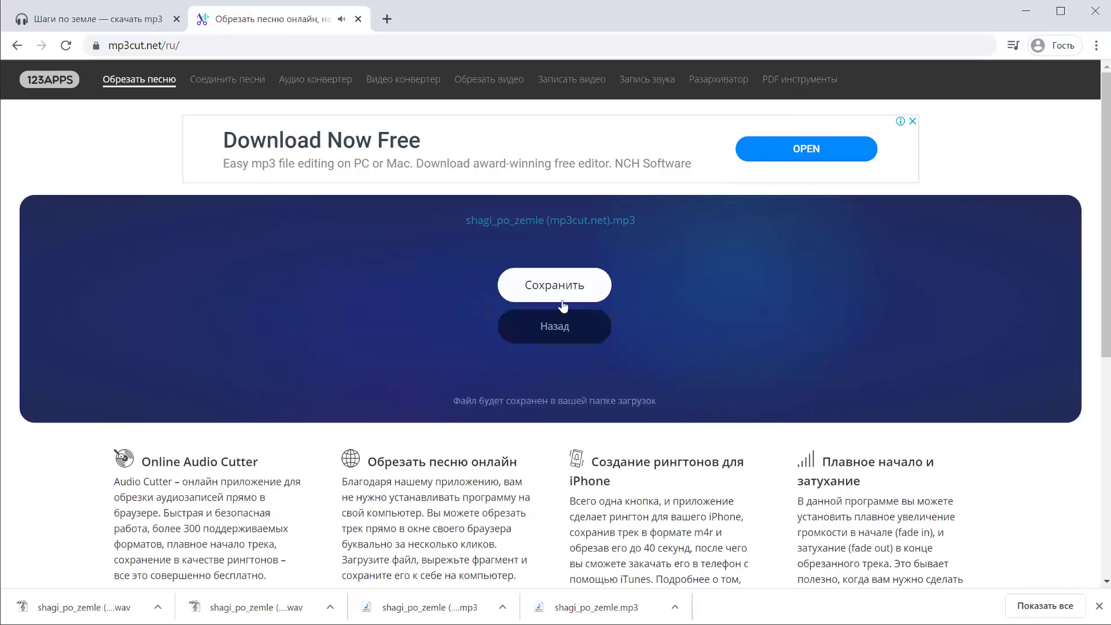
pyautogui.click(562, 304)
pyautogui.click(550, 328)
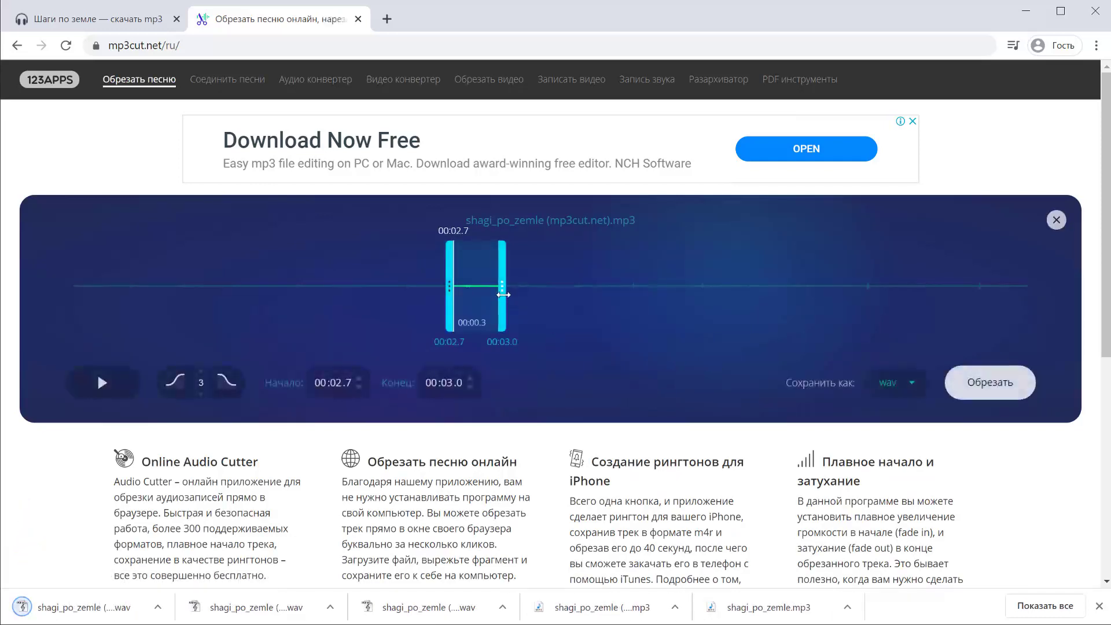
# Move the cut selection to the footstep from about 00:02.9 to 00:03.4, listening to the fragment
pyautogui.moveTo(504, 295); pyautogui.dragTo(557, 299)
pyautogui.moveTo(454, 303); pyautogui.dragTo(480, 304)
pyautogui.click(125, 387)
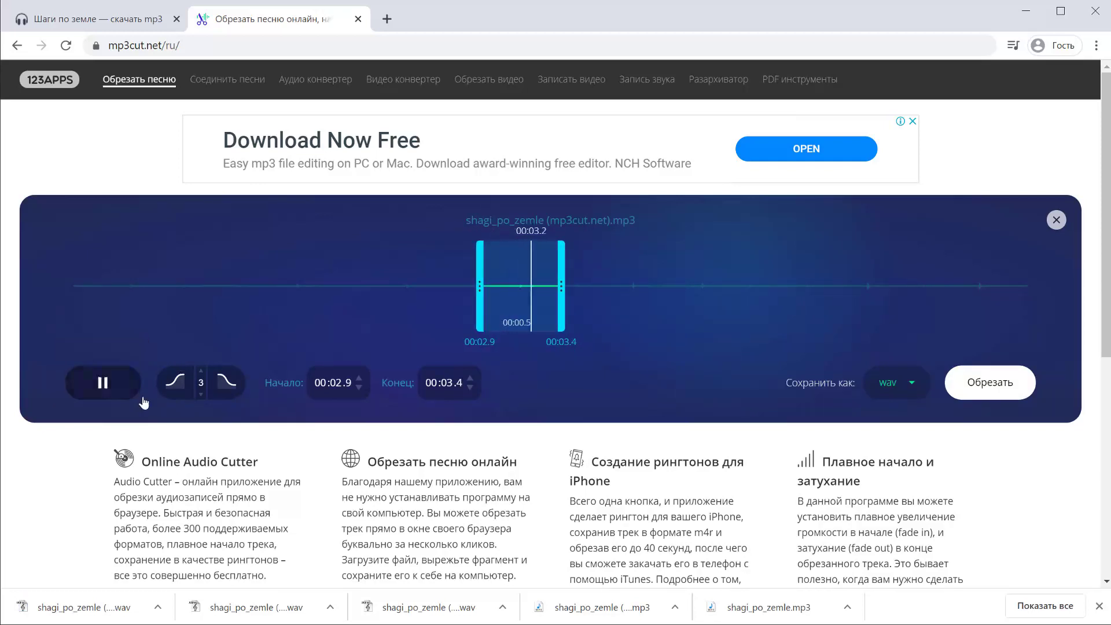
pyautogui.click(99, 396)
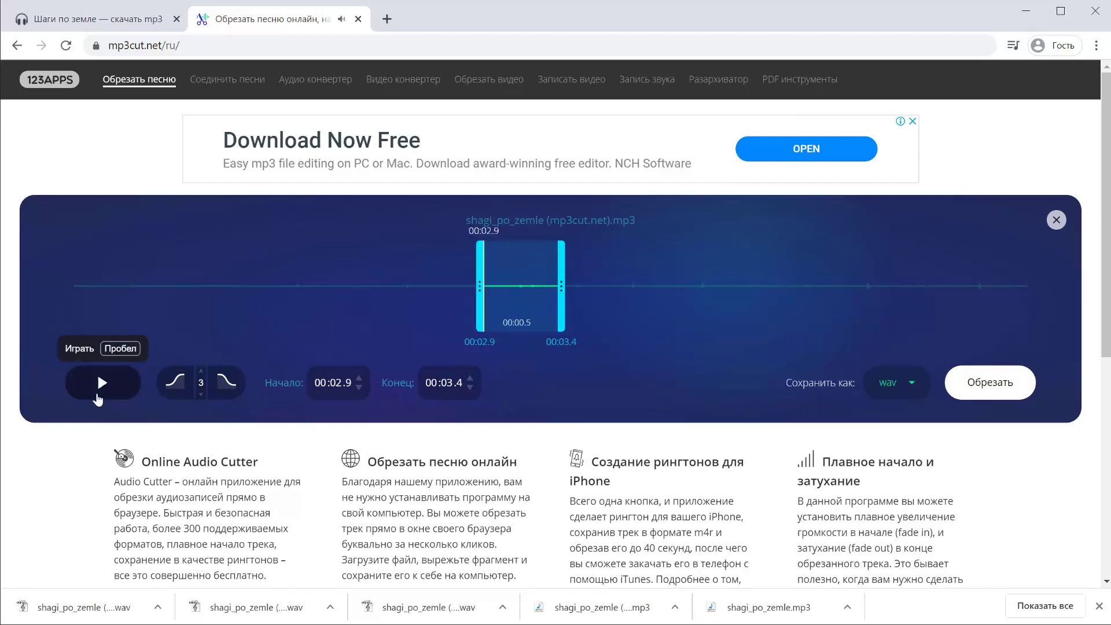
pyautogui.click(100, 396)
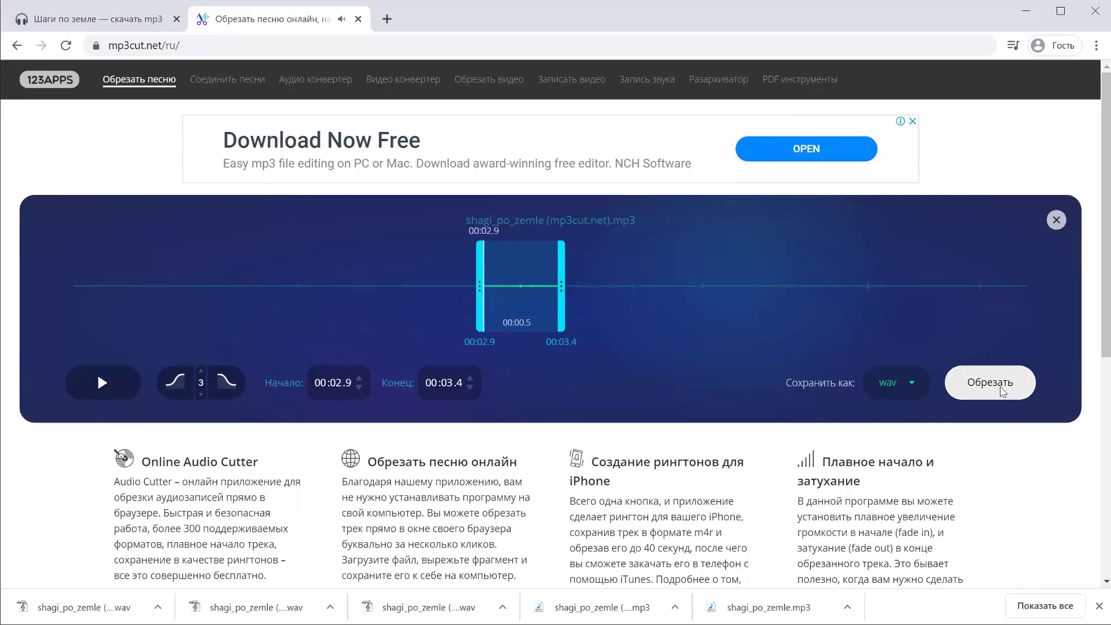
# Cut and save the fourth footstep fragment as wav, returning to the editing view
pyautogui.click(991, 383)
pyautogui.click(553, 285)
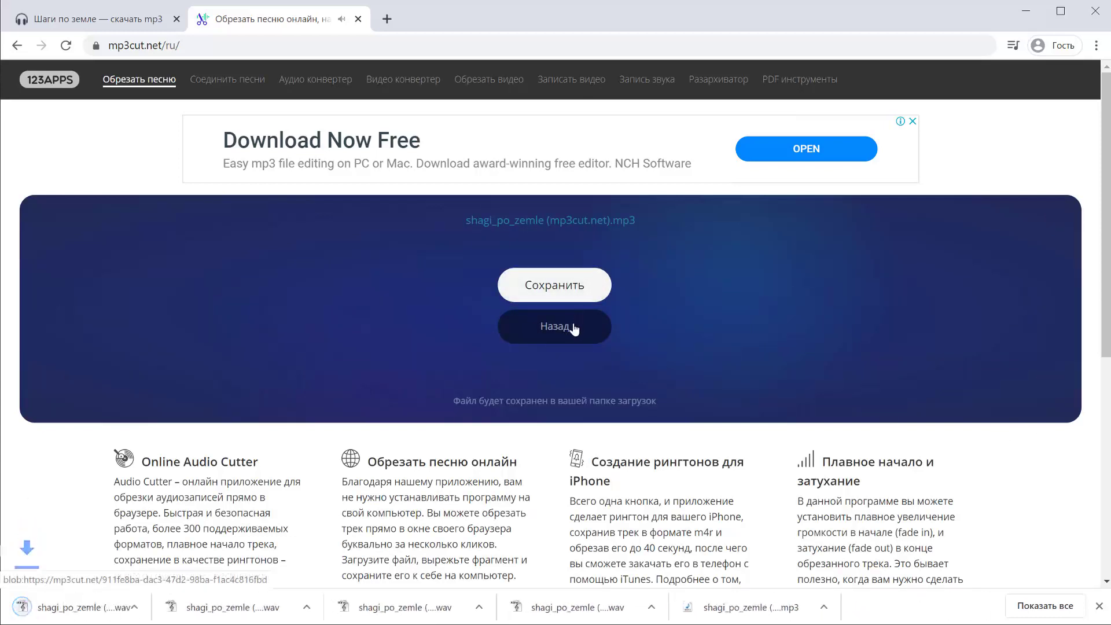
pyautogui.click(558, 324)
# Try a fragment from about 00:03.3 to 00:03.8 and extend its end to about 00:04.9, listening to it
pyautogui.moveTo(557, 322); pyautogui.dragTo(610, 322)
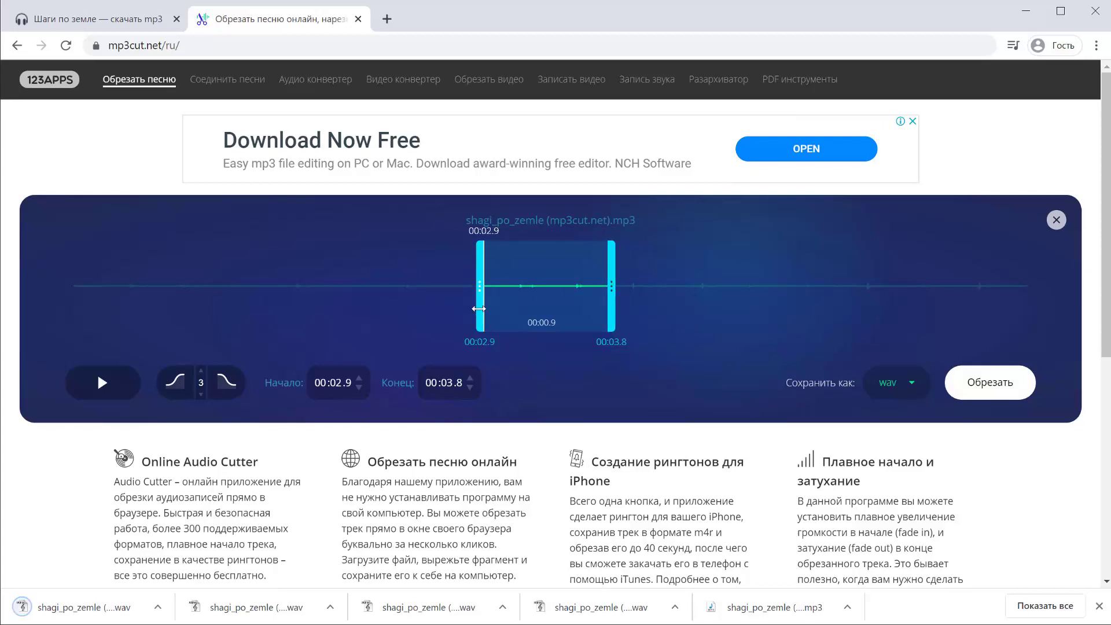
pyautogui.moveTo(480, 306); pyautogui.dragTo(534, 307)
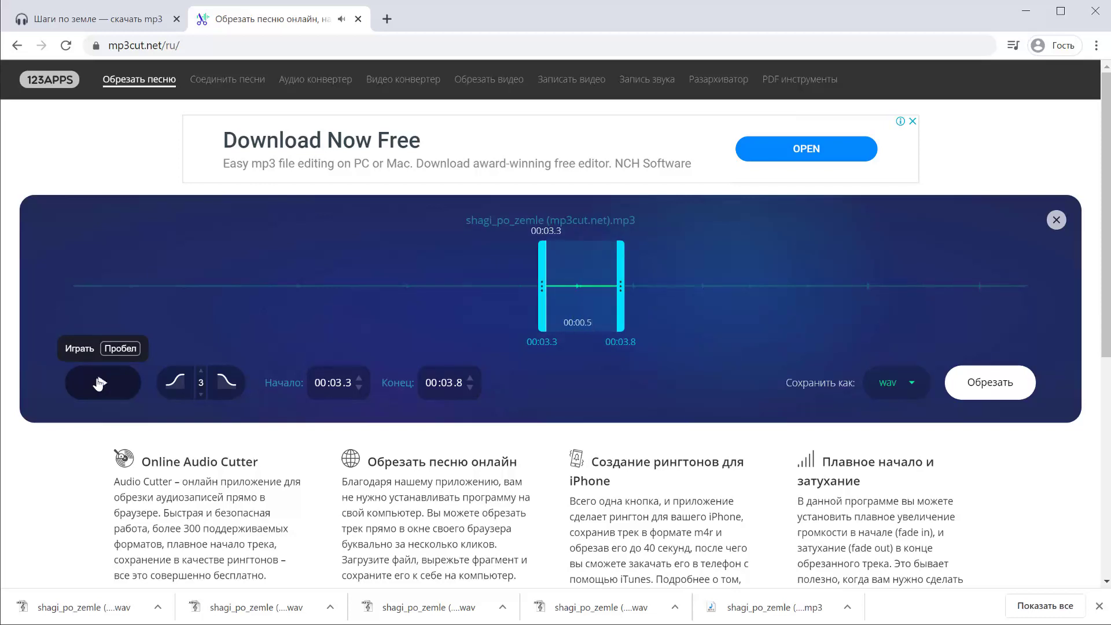
pyautogui.moveTo(622, 290); pyautogui.dragTo(763, 290)
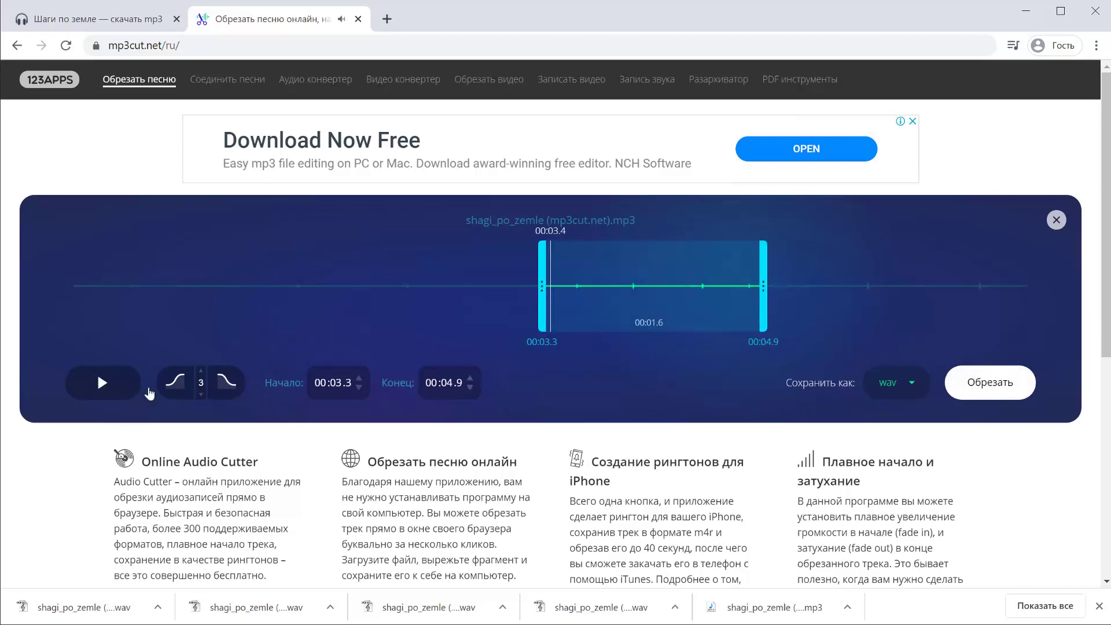
pyautogui.click(108, 392)
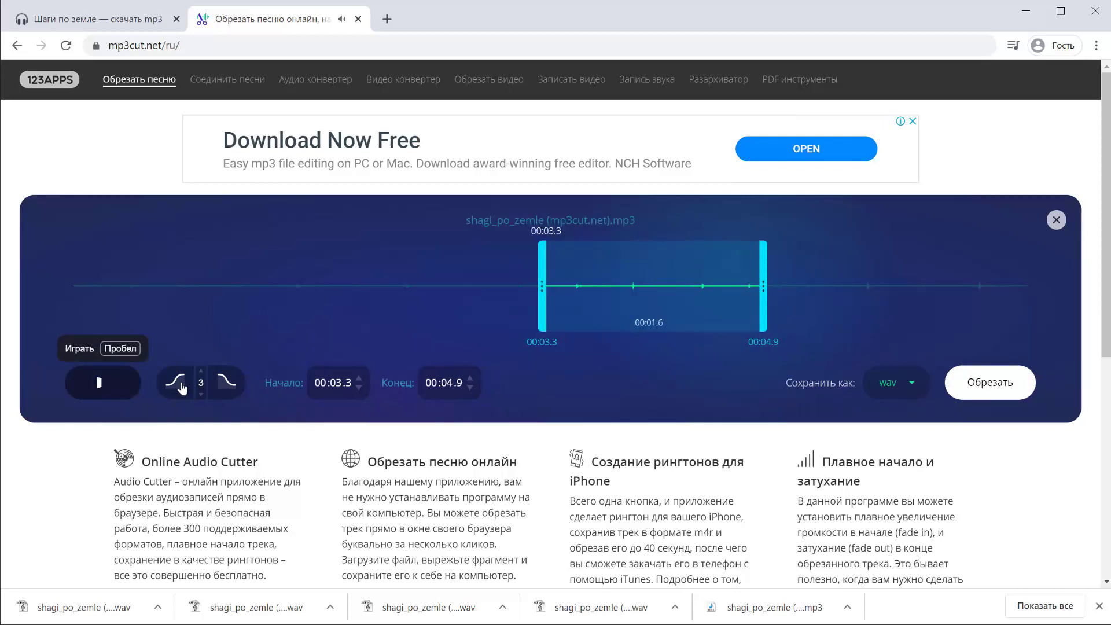
# Narrow the cut selection to the footstep from about 00:04.2 to 00:04.7, then cut and save it as wav
pyautogui.moveTo(542, 293); pyautogui.dragTo(642, 292)
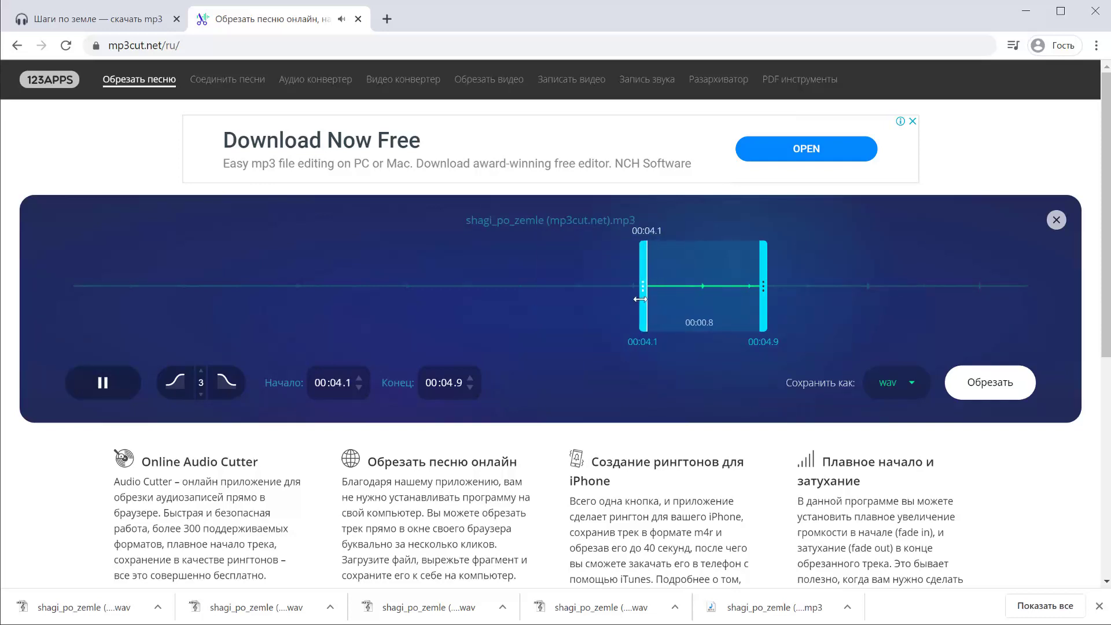
pyautogui.moveTo(764, 295); pyautogui.dragTo(739, 296)
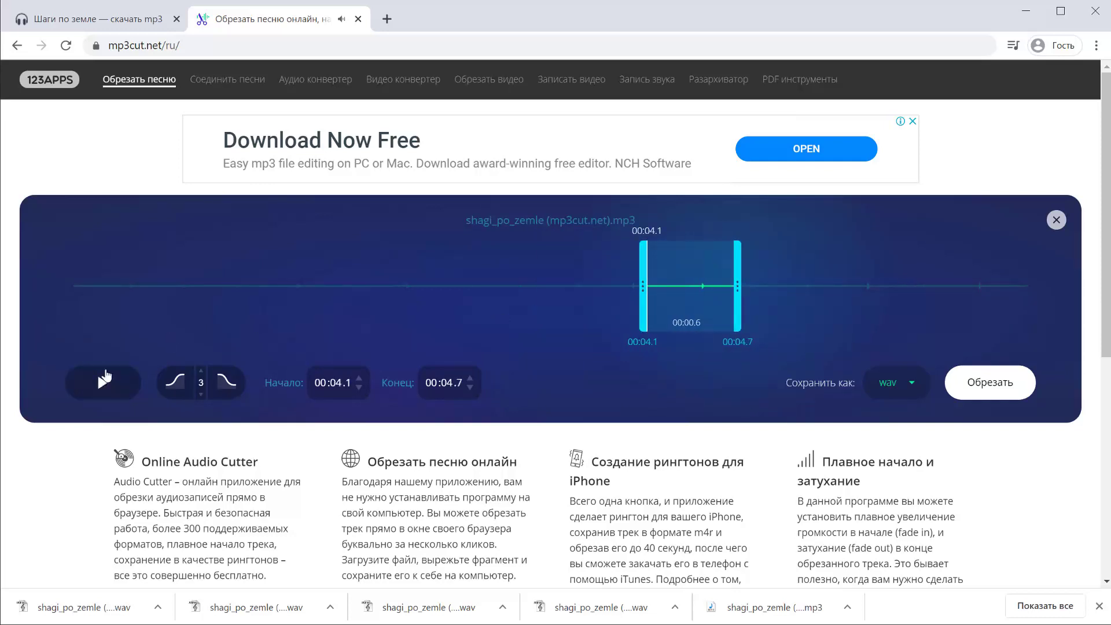
pyautogui.press('space')
pyautogui.moveTo(646, 296); pyautogui.dragTo(668, 295)
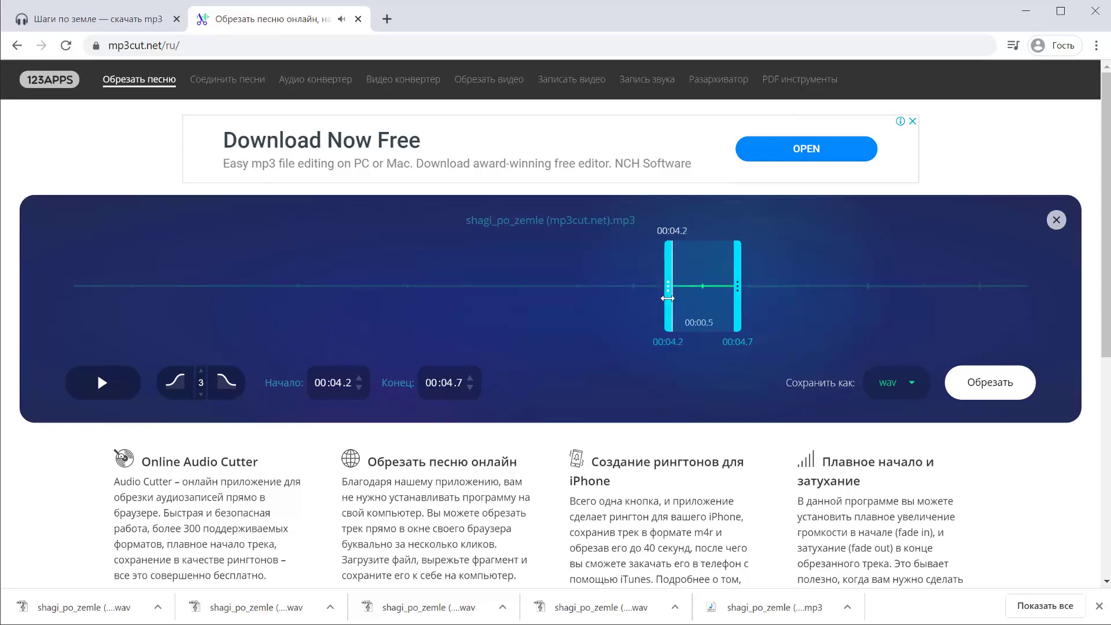
pyautogui.click(98, 383)
pyautogui.click(990, 383)
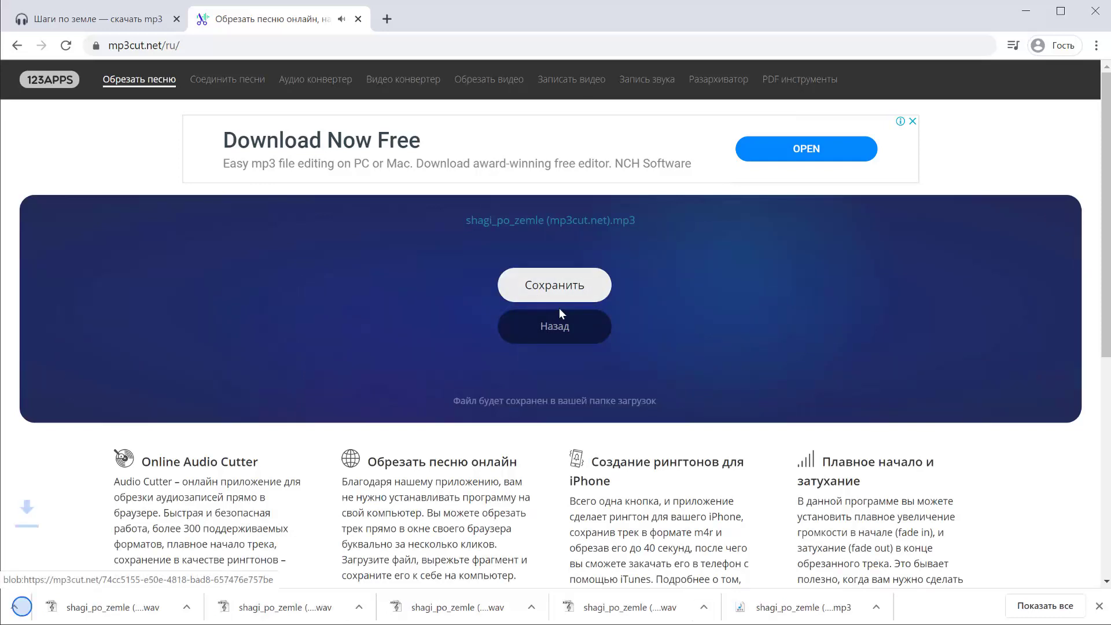
pyautogui.click(566, 327)
# Try a selection from about 00:04.7 to 00:05.9 and extend its end to about 00:06.8, listening to it
pyautogui.moveTo(739, 300); pyautogui.dragTo(905, 289)
pyautogui.moveTo(667, 295); pyautogui.dragTo(728, 296)
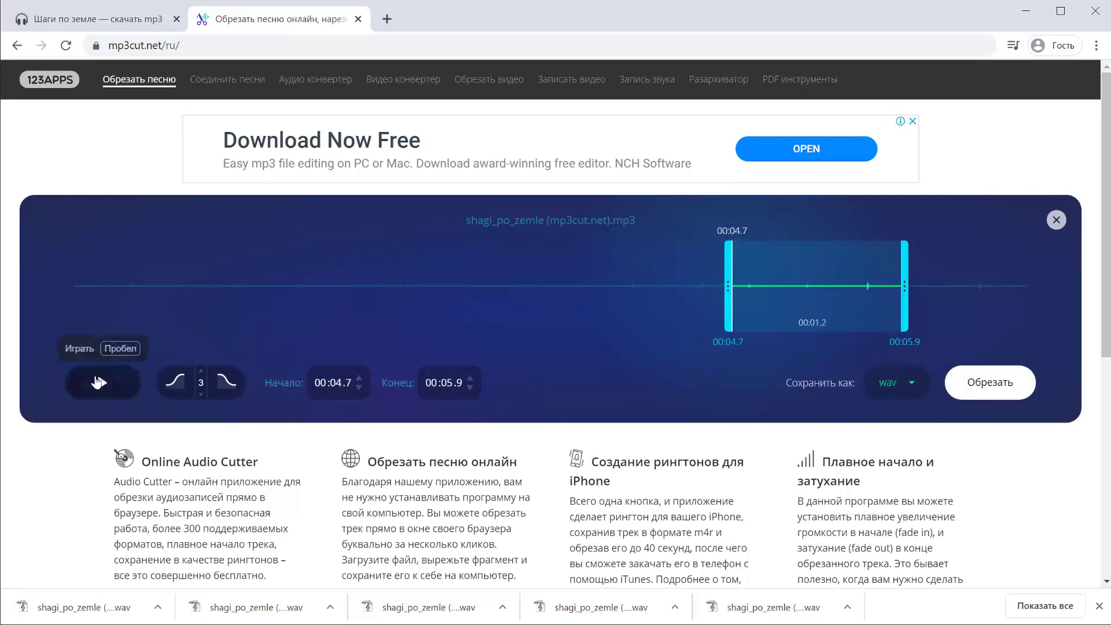
pyautogui.click(97, 383)
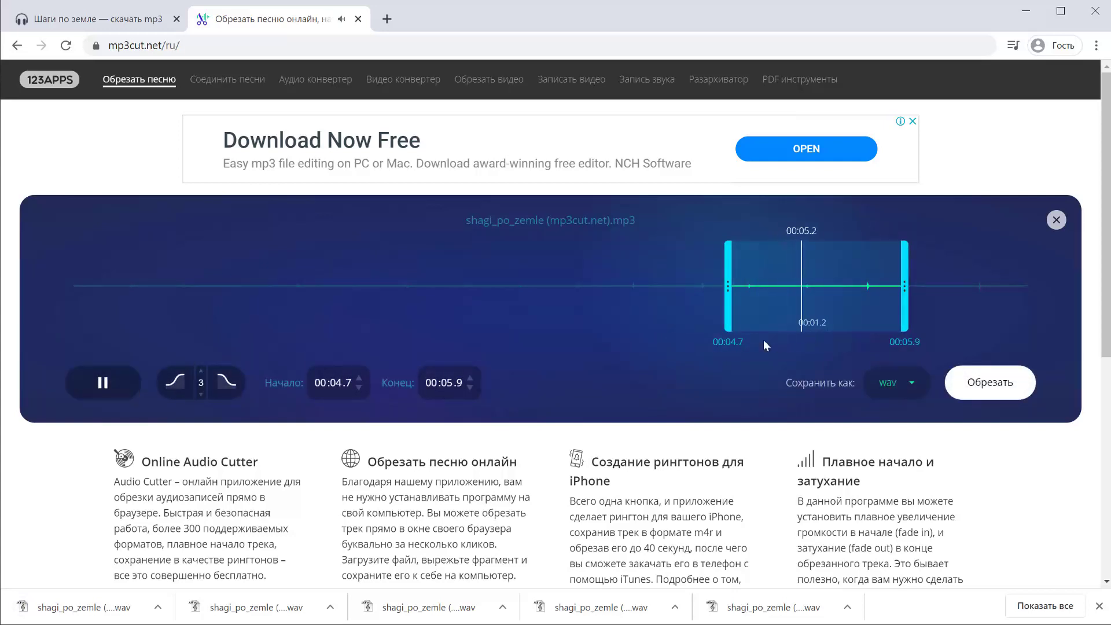
pyautogui.moveTo(913, 282); pyautogui.dragTo(1032, 284)
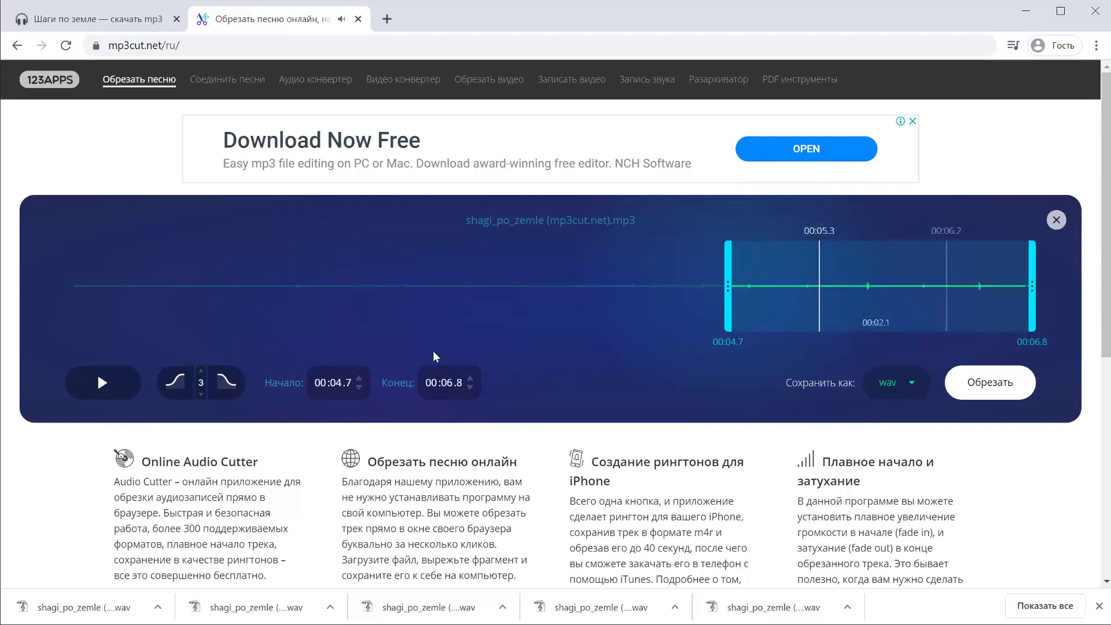
pyautogui.click(86, 384)
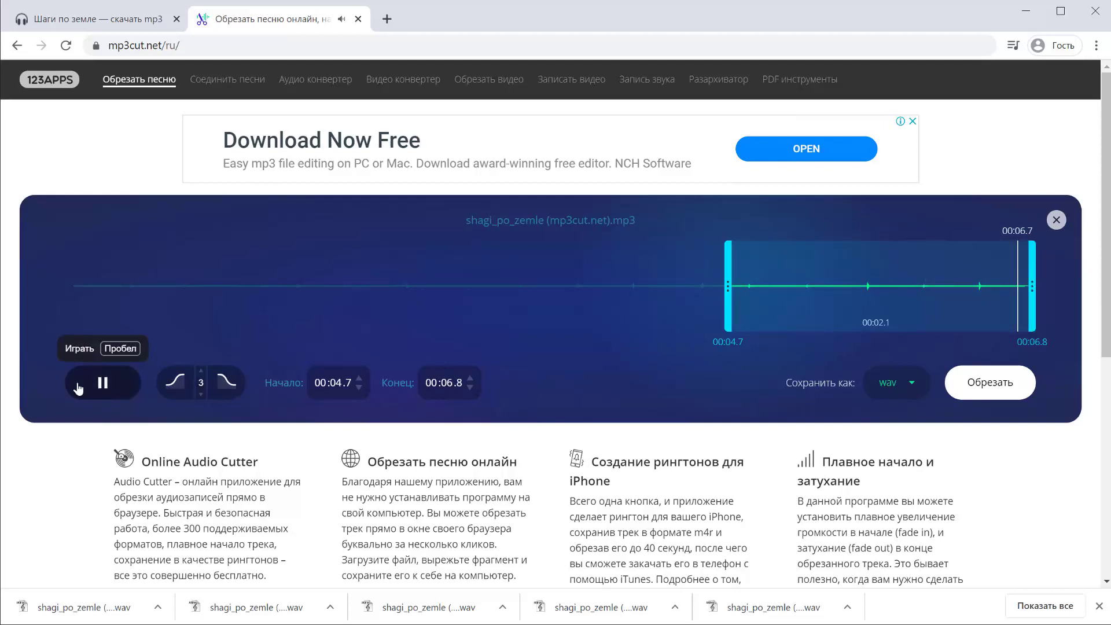
# Narrow the cut selection to the last footstep from about 00:06.3 to 00:06.7, then cut and save it as wav
pyautogui.moveTo(728, 292); pyautogui.dragTo(947, 301)
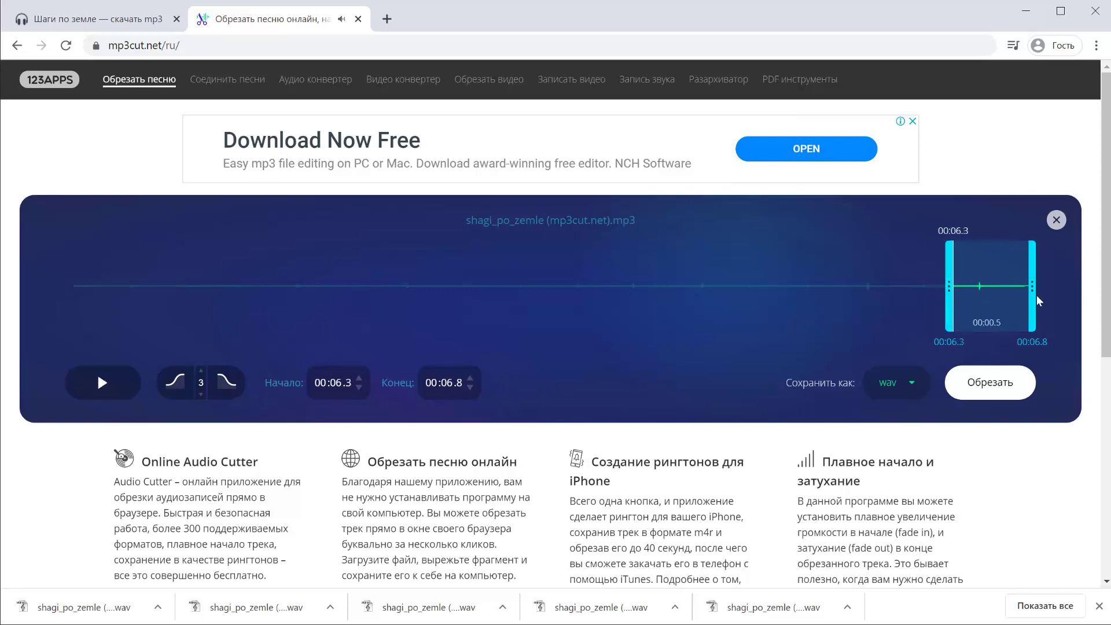
pyautogui.moveTo(1032, 297)
pyautogui.mouseDown()
pyautogui.moveTo(993, 297)
pyautogui.moveTo(1012, 298)
pyautogui.mouseUp()
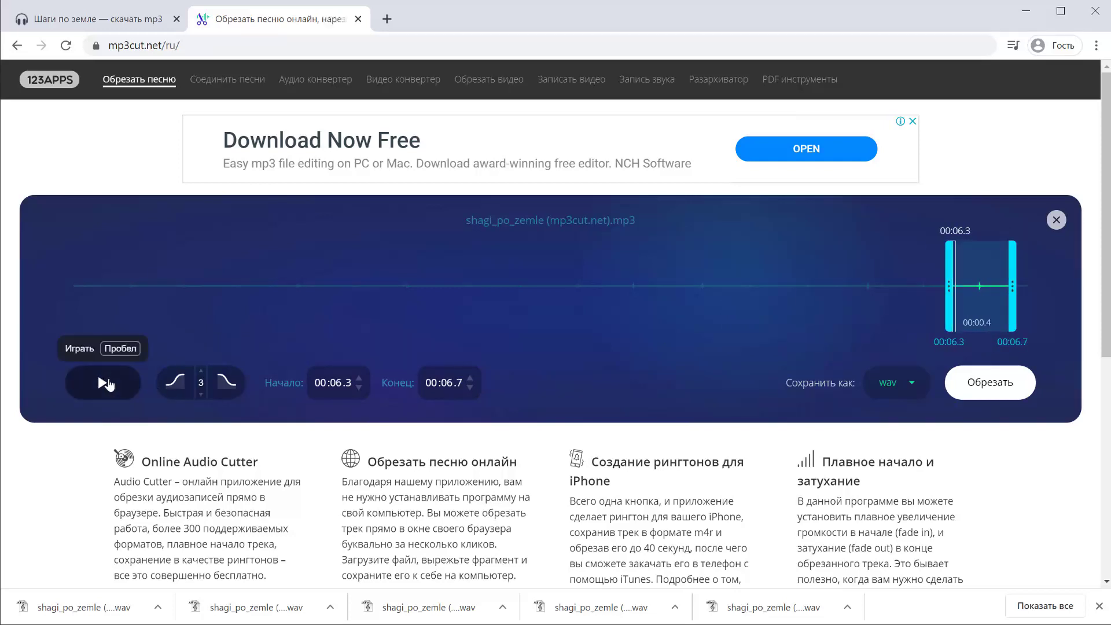
pyautogui.click(990, 382)
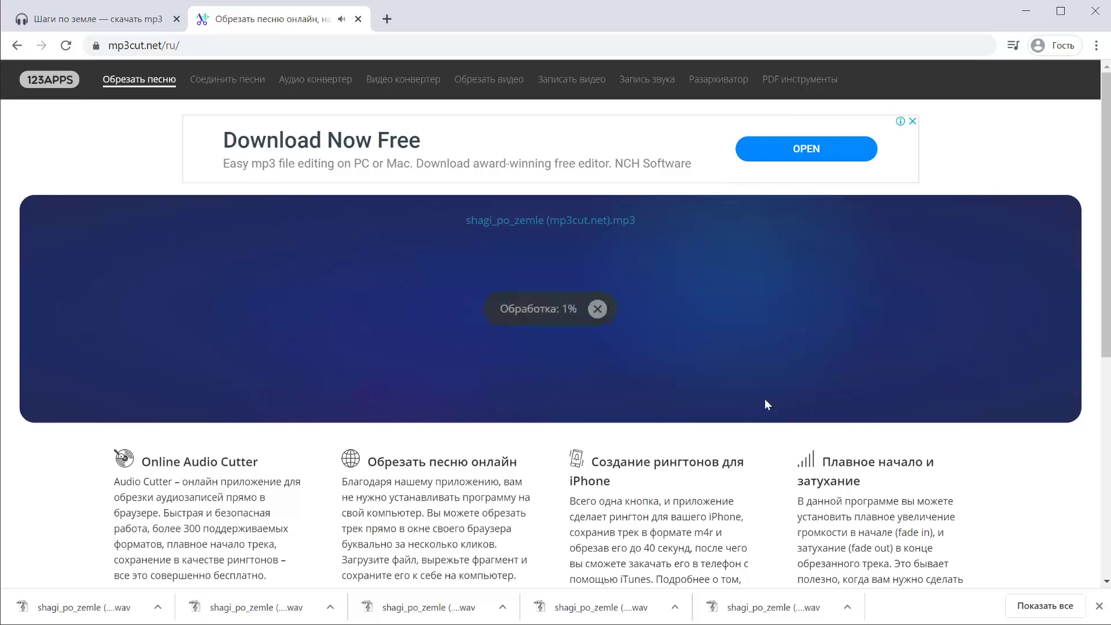
pyautogui.click(553, 289)
pyautogui.click(555, 326)
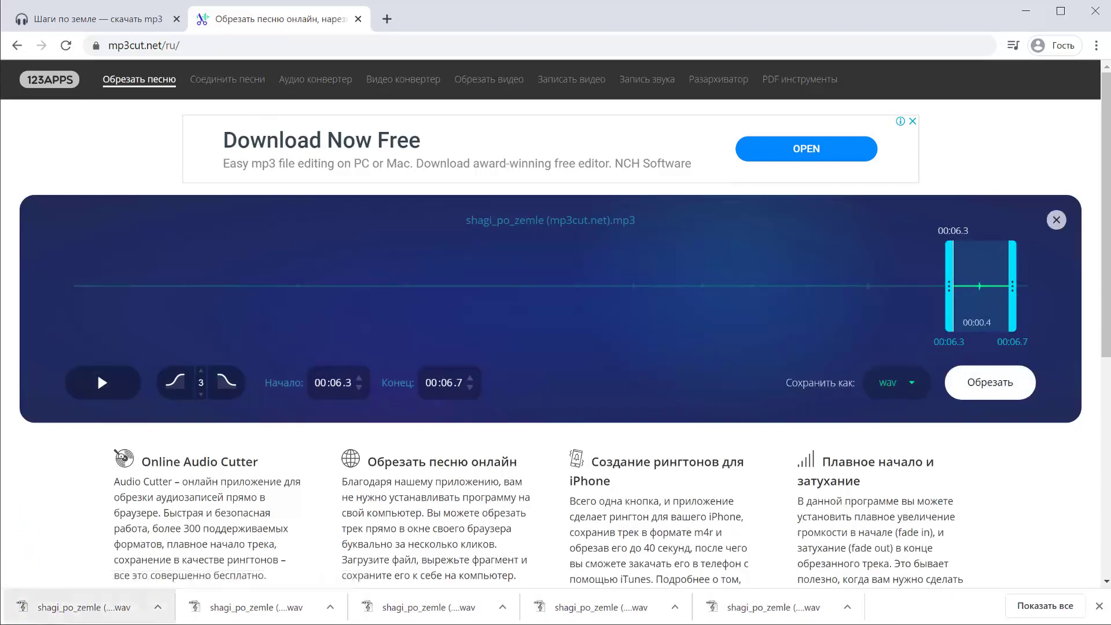
# Switch to the Downloads folder in File Explorer and rename the first cut wav fragment as S_Step_01
pyautogui.hotkey('alt', 'Tab')
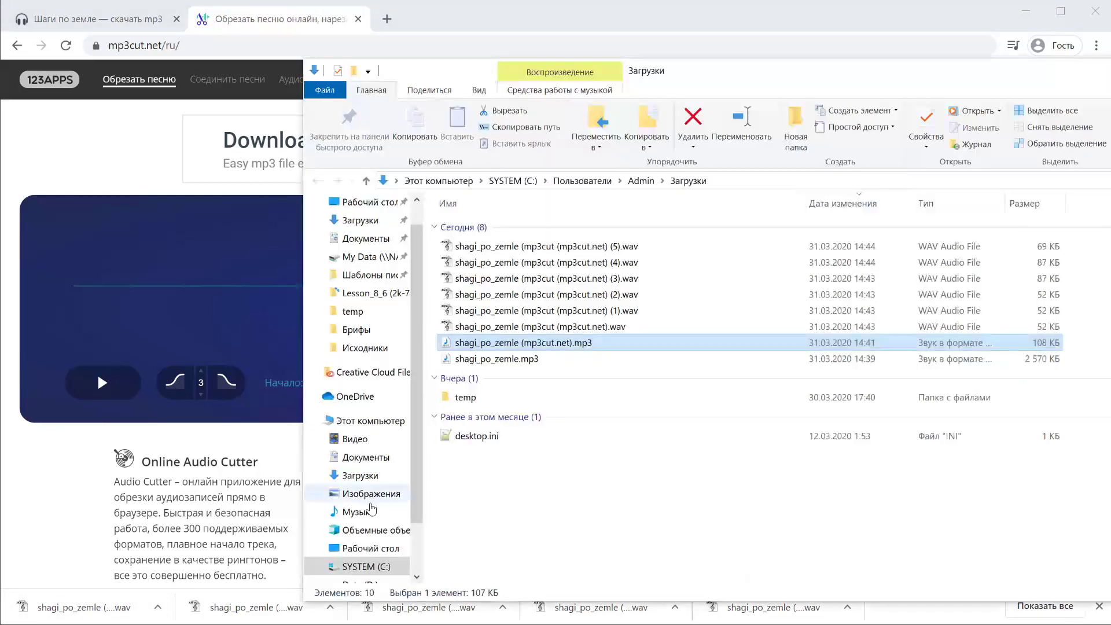
pyautogui.click(588, 327)
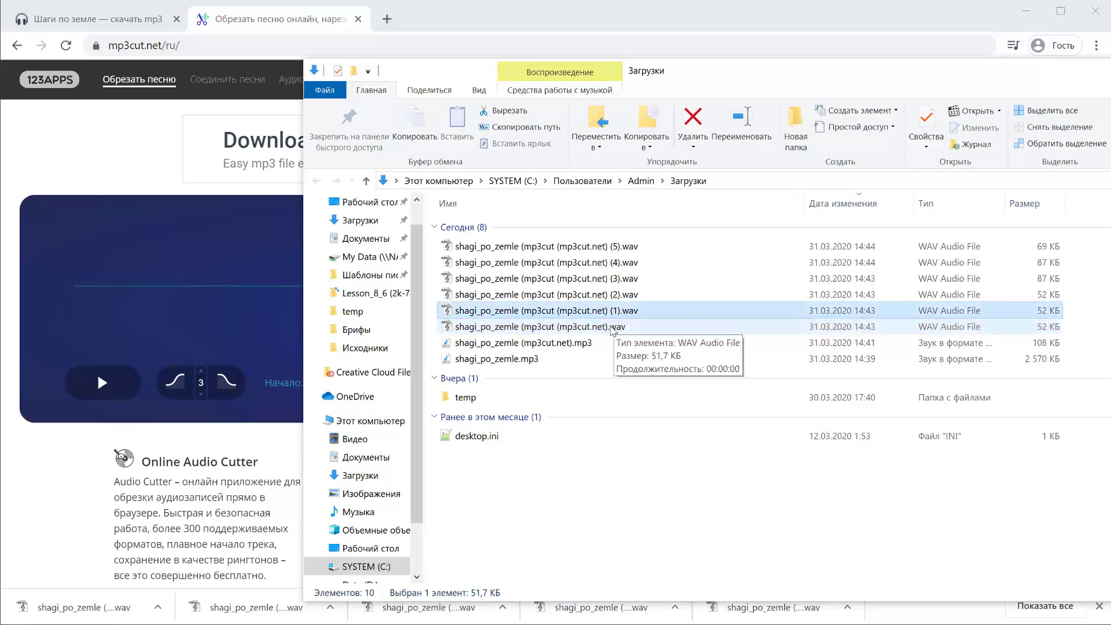
pyautogui.press('F2')
pyautogui.write('ы')
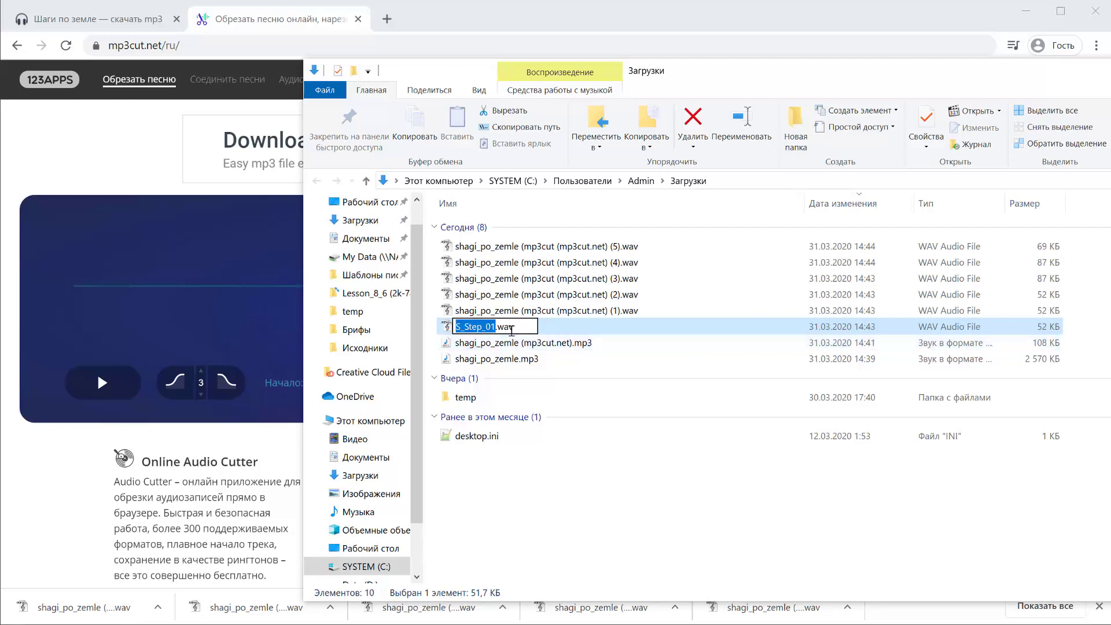
# Rename the wav fragments numbered (1) and (2) as S_Step_02 and S_Step_03
pyautogui.hotkey('shift', 'Tab')
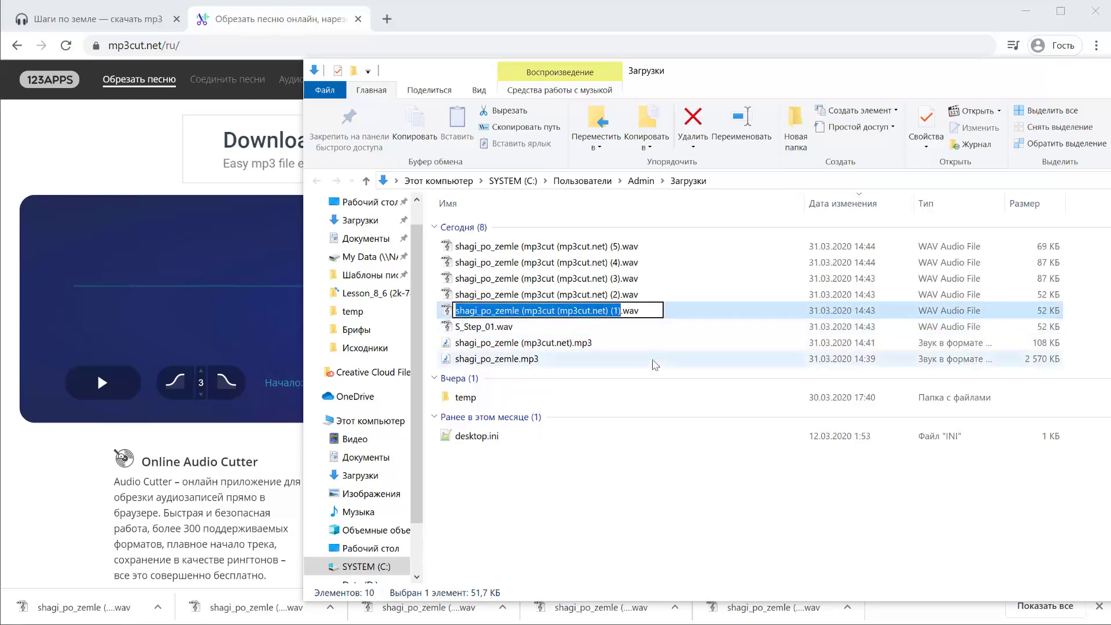
pyautogui.write('S_Step_0')
pyautogui.write('2')
pyautogui.hotkey('shift', 'Tab')
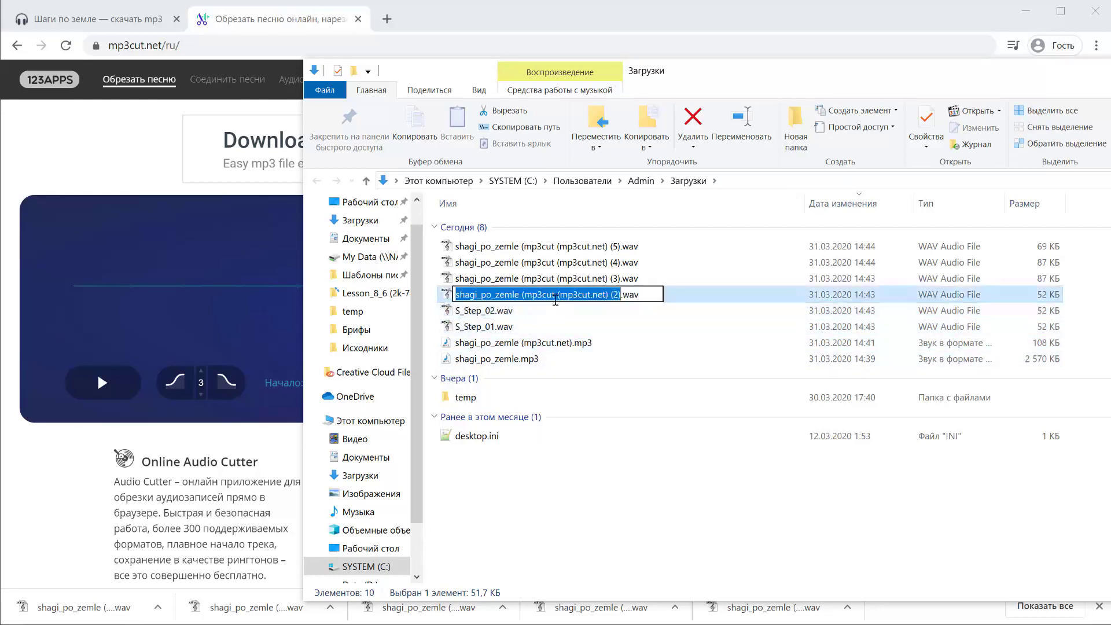
pyautogui.write('S_Step_0')
pyautogui.write('3')
pyautogui.press('Return')
# Rename the wav fragment numbered (3) as S_Step_04
pyautogui.click(571, 279)
pyautogui.press('F2')
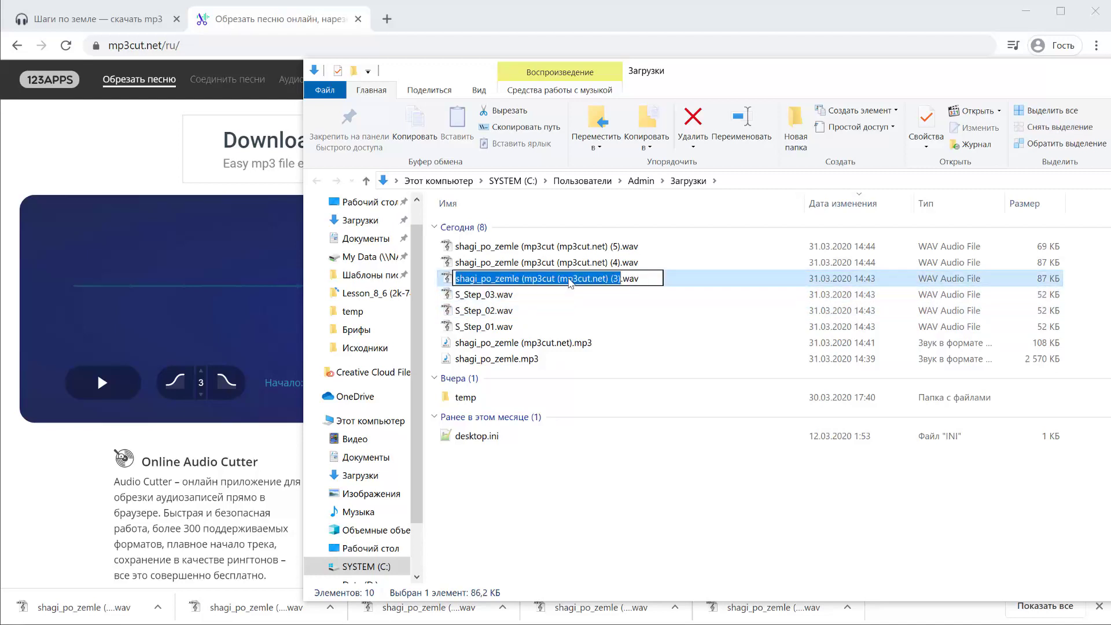
pyautogui.write('S_Step_0')
pyautogui.write('4')
pyautogui.press('Return')
# Rename the wav fragment numbered (4) as S_Step_05
pyautogui.click(548, 265)
pyautogui.press('F2')
pyautogui.write('S_Step_0')
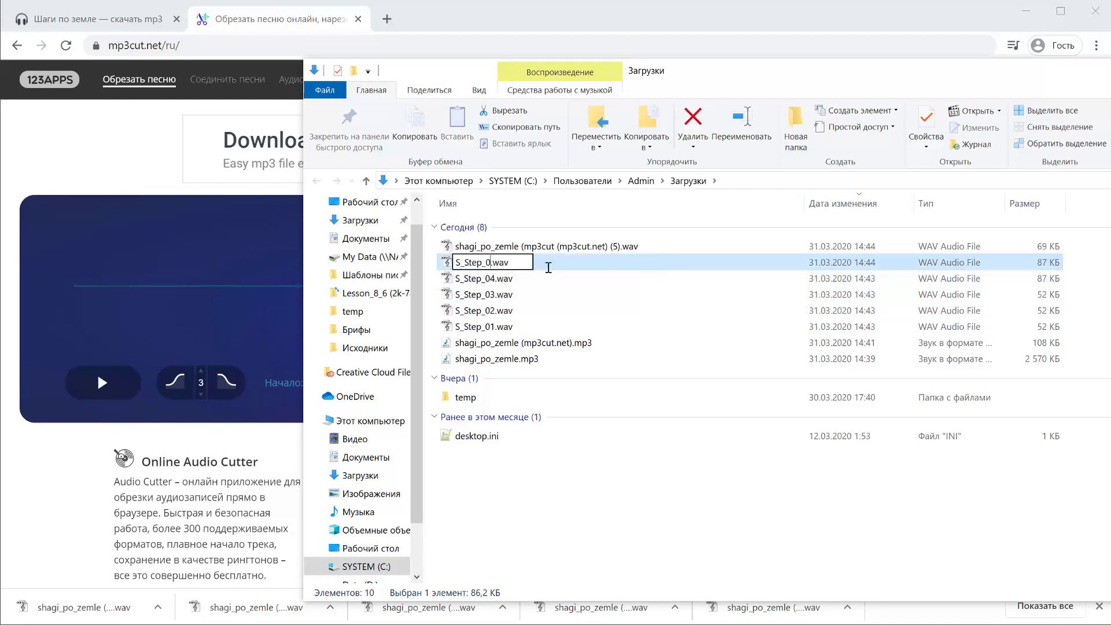
pyautogui.write('5')
pyautogui.press('Return')
# Rename the wav fragment numbered (5) as S_Step_06 and select all six S_Step wav files
pyautogui.press('Up')
pyautogui.press('F2')
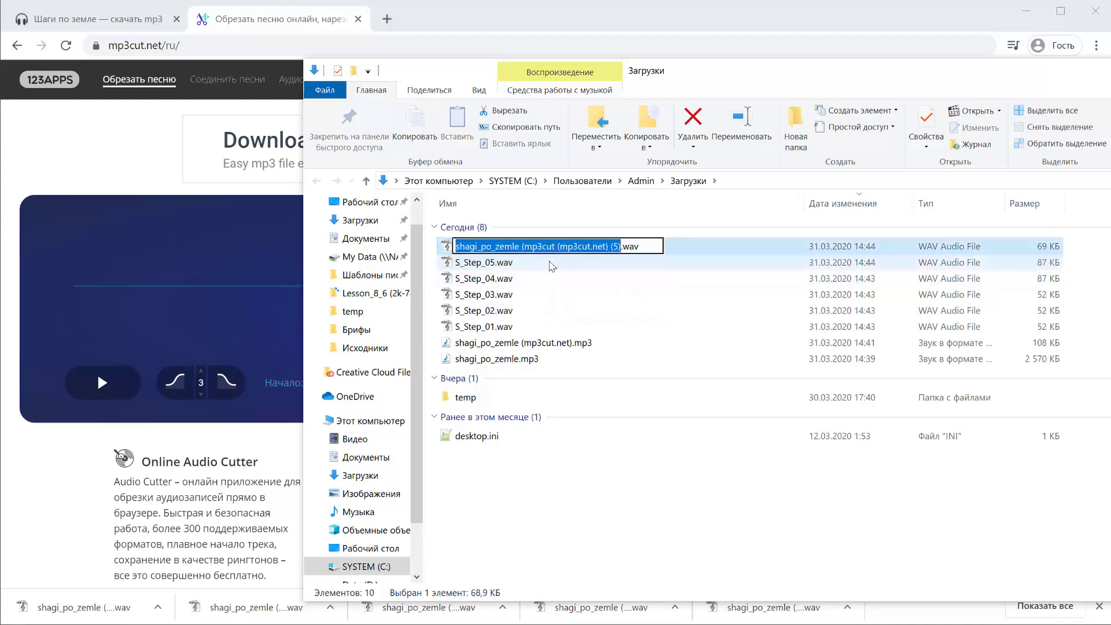
pyautogui.write('S_Step_0')
pyautogui.write('6')
pyautogui.press('Return')
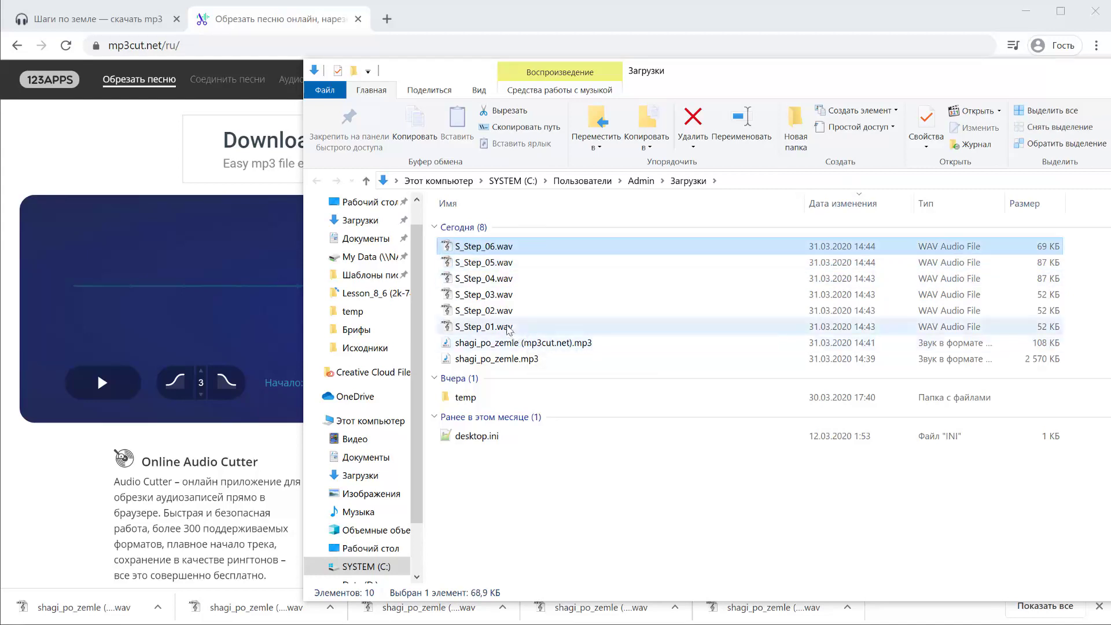
pyautogui.click(509, 325)
pyautogui.hotkey('shift', 'Home')
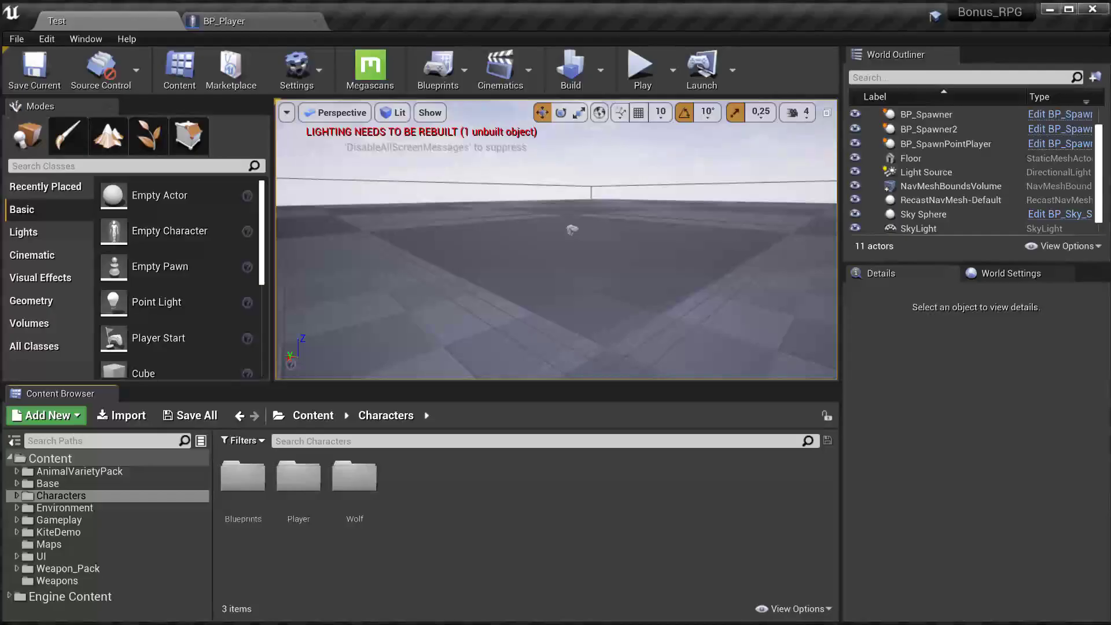
# In Unreal Editor, create a folder named Sounds directly under Content and open it
pyautogui.click(55, 472)
pyautogui.click(50, 458)
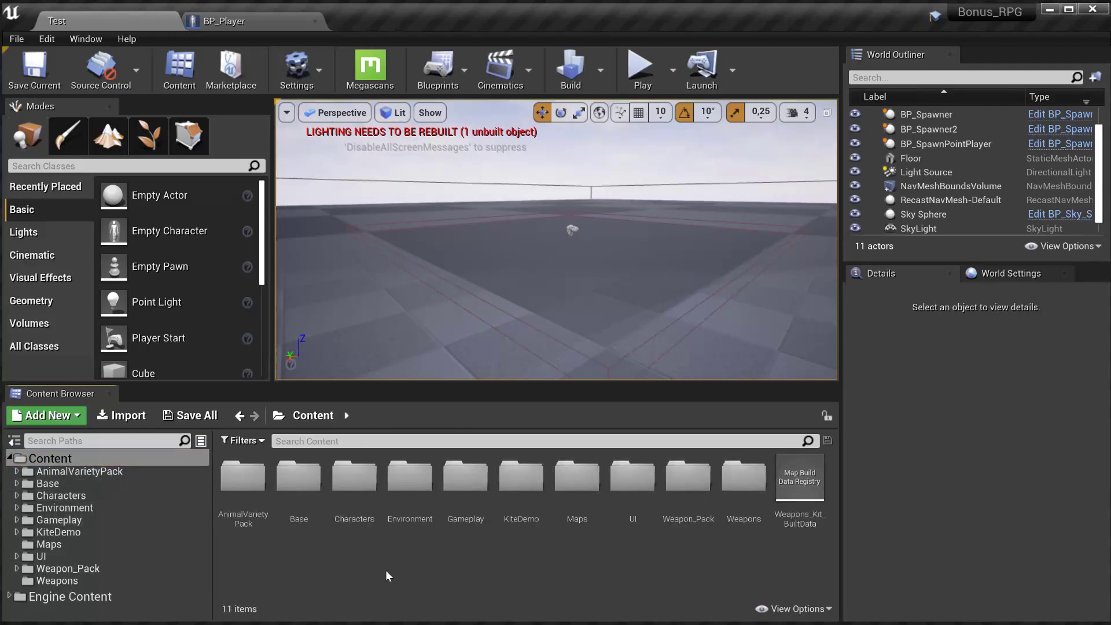
pyautogui.rightClick(388, 574)
pyautogui.click(440, 81)
pyautogui.write('Soun')
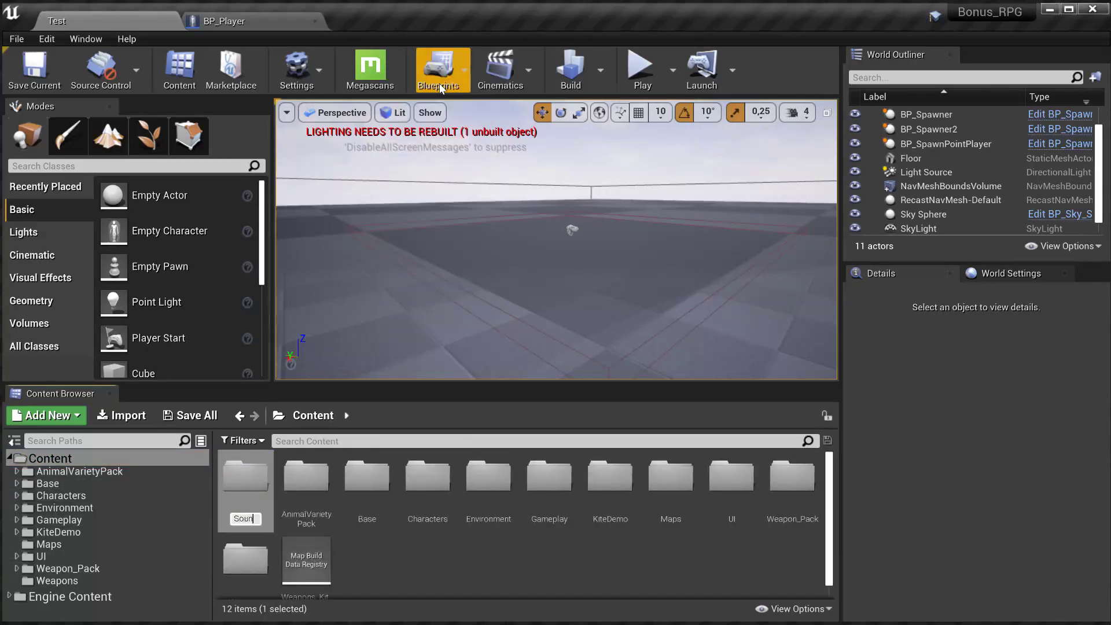
pyautogui.write('ds')
pyautogui.press('Return')
pyautogui.press('Return')
# Create a folder named Steps inside Sounds and import the six selected S_Step wav files into it
pyautogui.rightClick(298, 501)
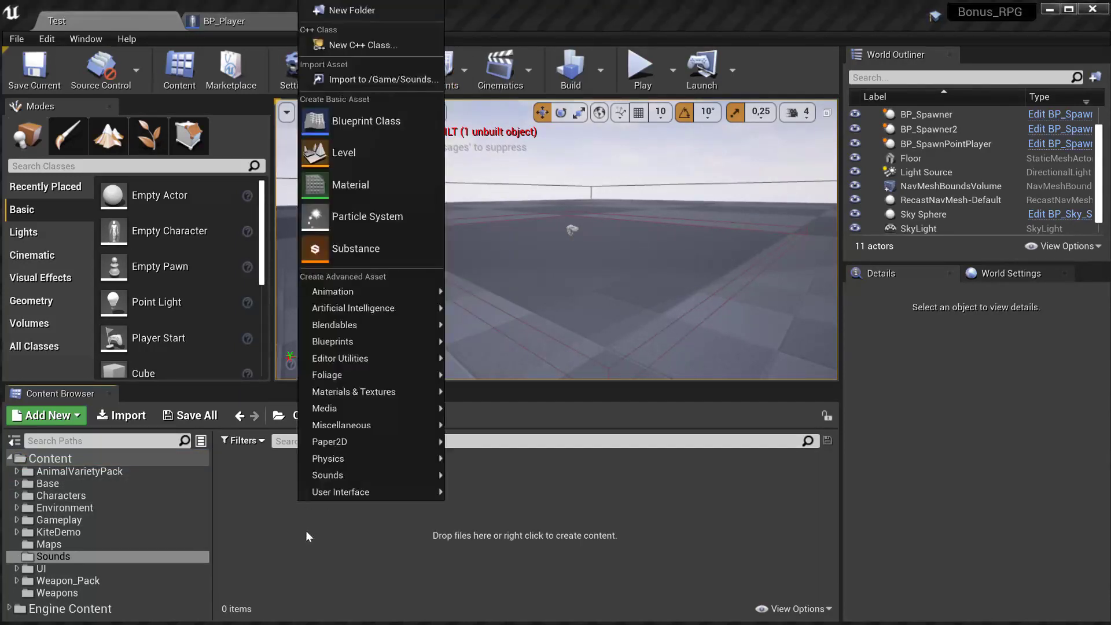
pyautogui.click(368, 37)
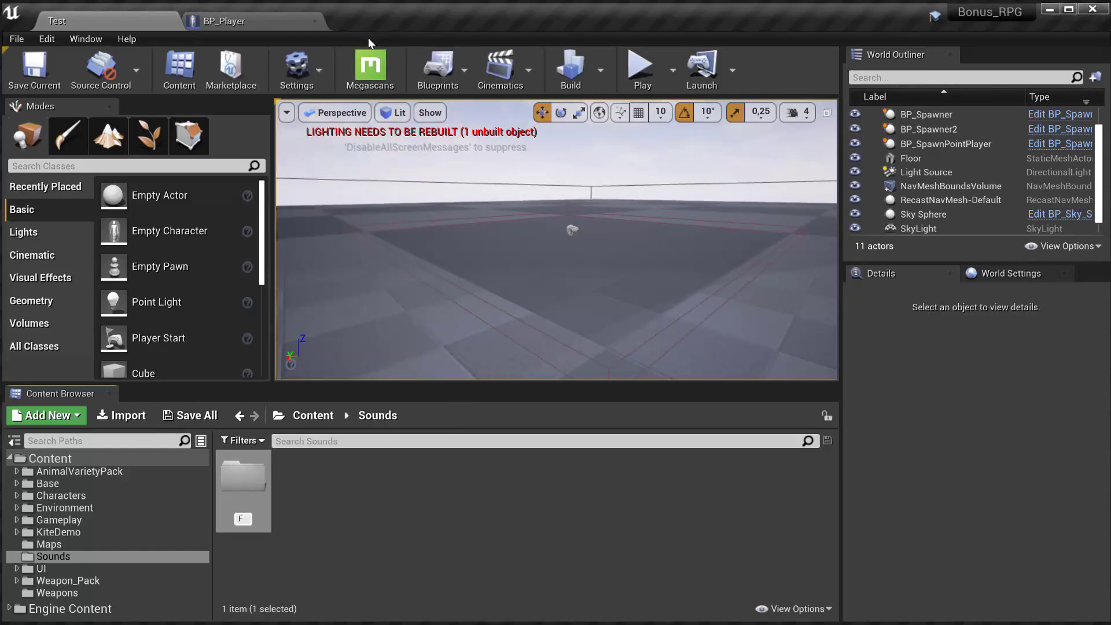
pyautogui.press('BackSpace')
pyautogui.write('Steps')
pyautogui.press('Return')
pyautogui.press('Return')
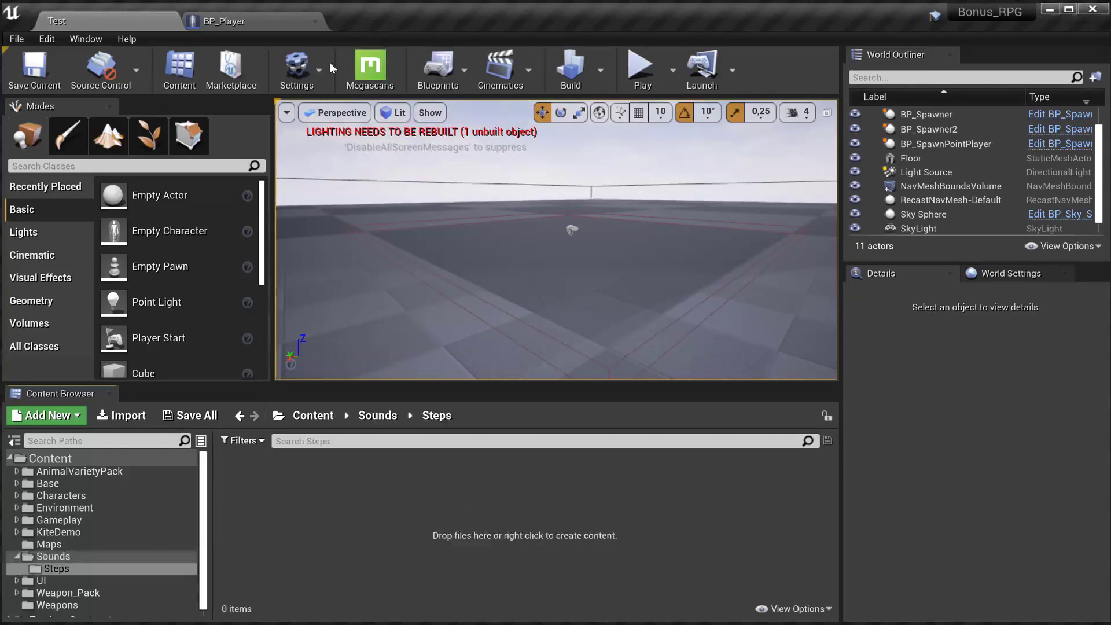
pyautogui.hotkey('alt', 'Tab')
pyautogui.moveTo(505, 311); pyautogui.dragTo(286, 494)
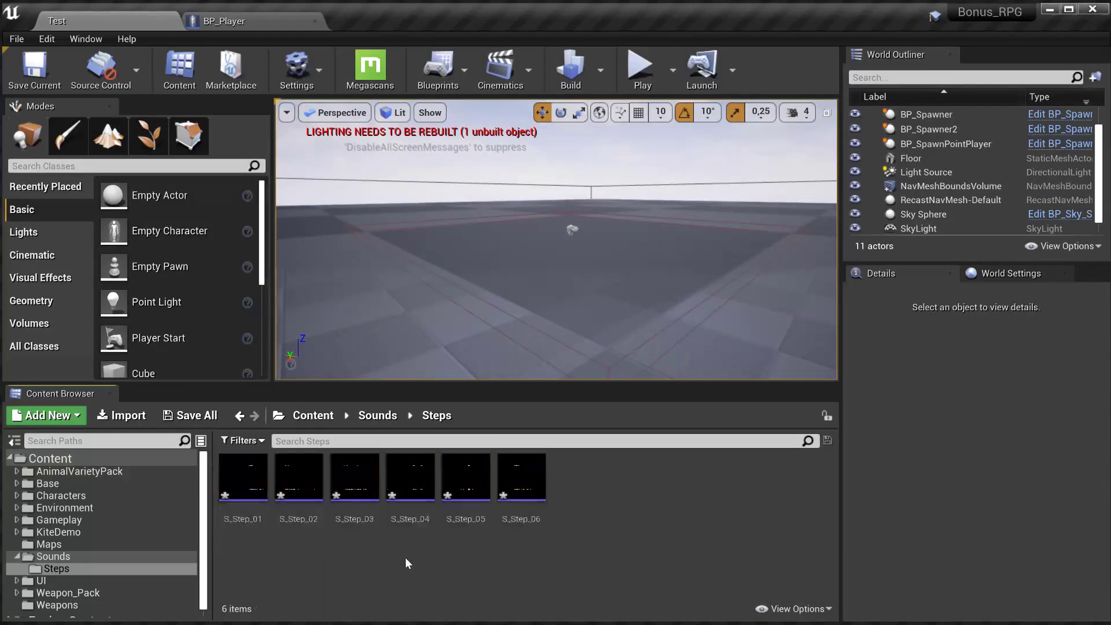
# Create a sound cue from the S_Step_01 sound wave and name it Steps_Cue
pyautogui.rightClick(253, 486)
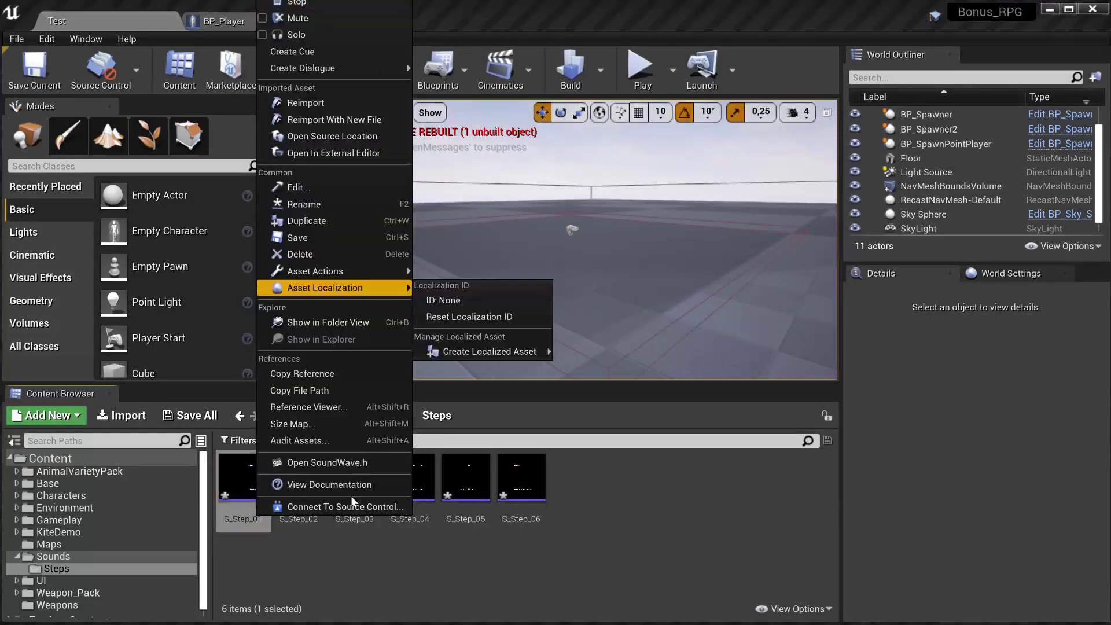
pyautogui.click(243, 480)
pyautogui.rightClick(243, 480)
pyautogui.click(313, 52)
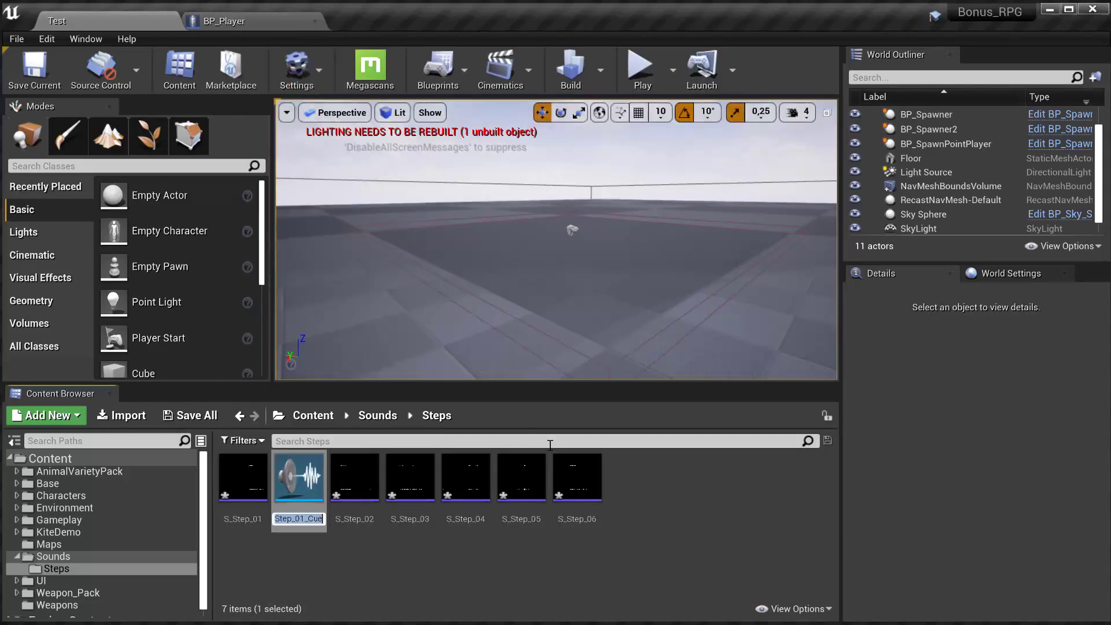
pyautogui.press('End')
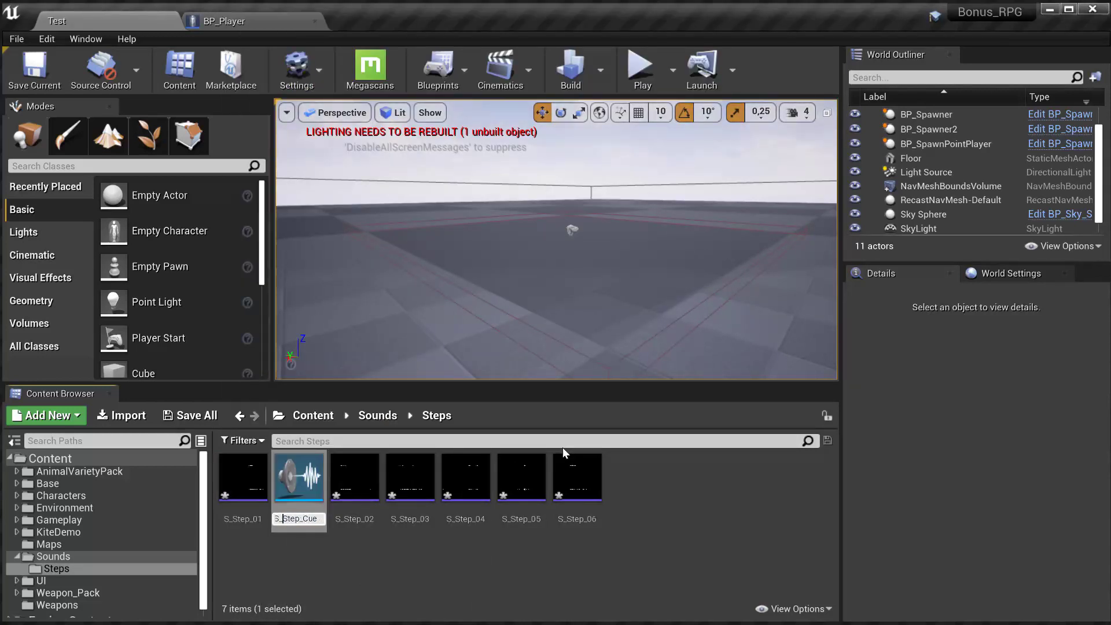
pyautogui.press('Return')
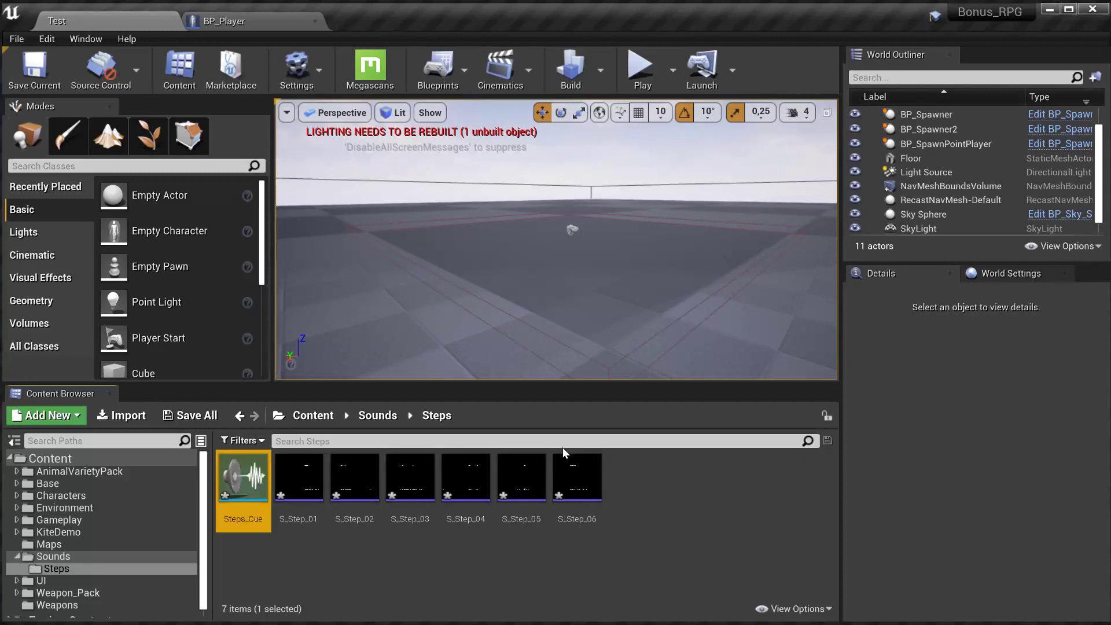
# Open Steps_Cue and add the sound waves S_Step_02 to S_Step_06 to its graph as wave players
pyautogui.click(347, 544)
pyautogui.doubleClick(243, 517)
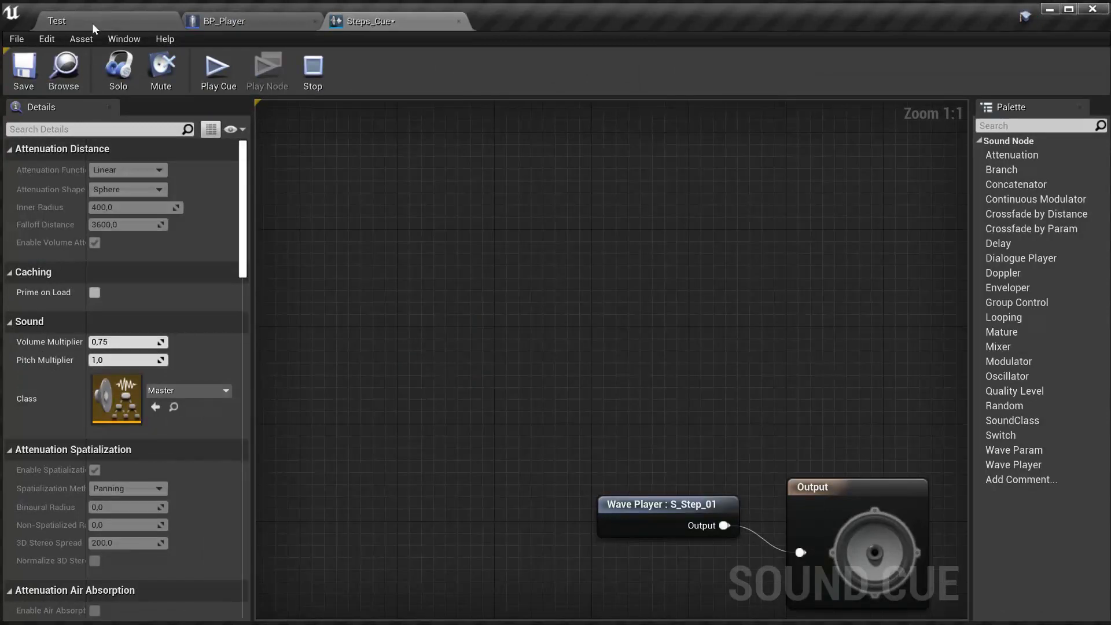
pyautogui.click(92, 22)
pyautogui.click(354, 483)
pyautogui.keyDown('shift'); pyautogui.click(584, 513); pyautogui.keyUp('shift')
pyautogui.moveTo(583, 513); pyautogui.dragTo(501, 519)
pyautogui.moveTo(503, 521); pyautogui.dragTo(402, 282, button='right')
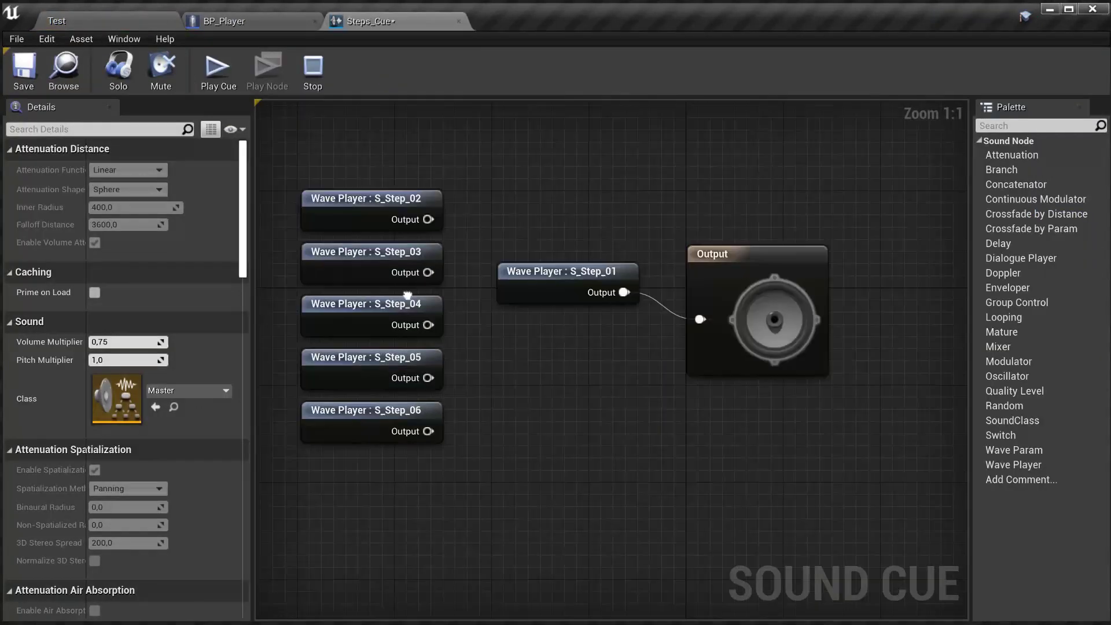
# Place the S_Step_01 wave player above the S_Step_02 node, in line with the other wave players
pyautogui.moveTo(260, 159); pyautogui.dragTo(317, 221, button='right')
pyautogui.moveTo(317, 221); pyautogui.dragTo(451, 475)
pyautogui.moveTo(609, 342); pyautogui.dragTo(410, 210)
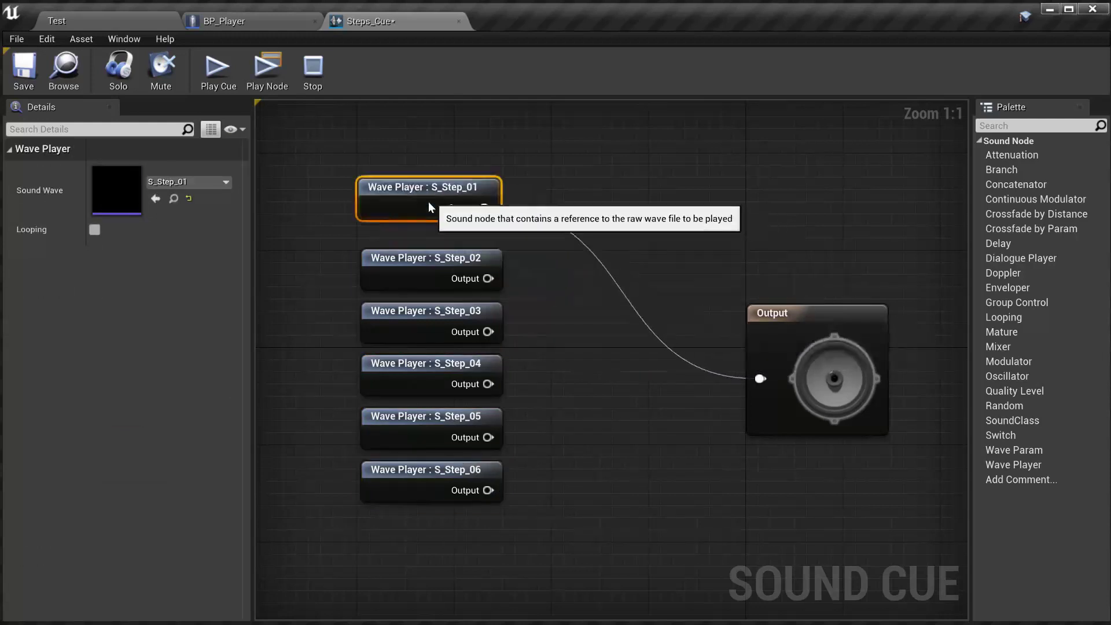
# Feed all six wave players into a Random node, connect it to the cue's Output, and play the cue
pyautogui.moveTo(290, 134); pyautogui.dragTo(504, 547)
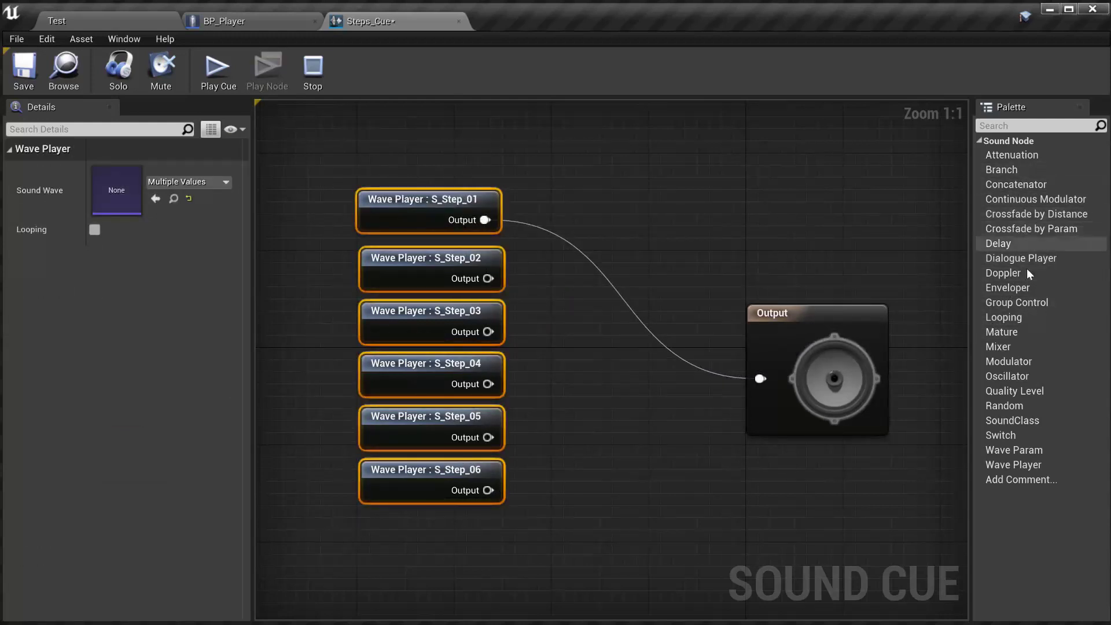
pyautogui.moveTo(1005, 405); pyautogui.dragTo(579, 321)
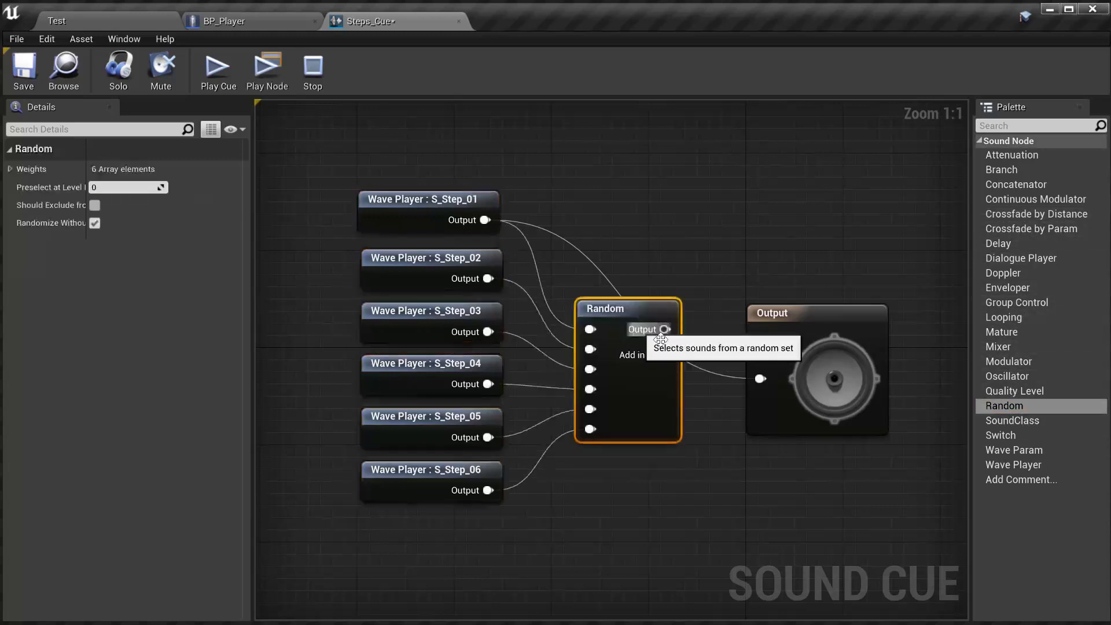
pyautogui.moveTo(721, 379); pyautogui.dragTo(760, 378)
pyautogui.moveTo(637, 310); pyautogui.dragTo(637, 286)
pyautogui.click(222, 74)
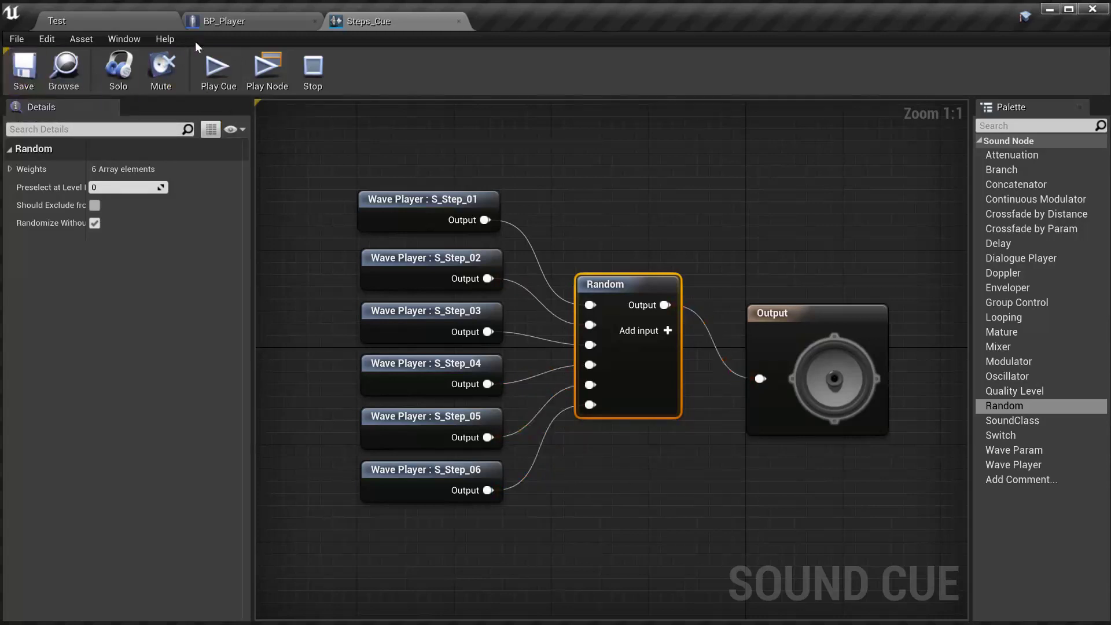
# Return to the Test level and save all modified sound assets in the Steps folder
pyautogui.click(252, 23)
pyautogui.click(146, 22)
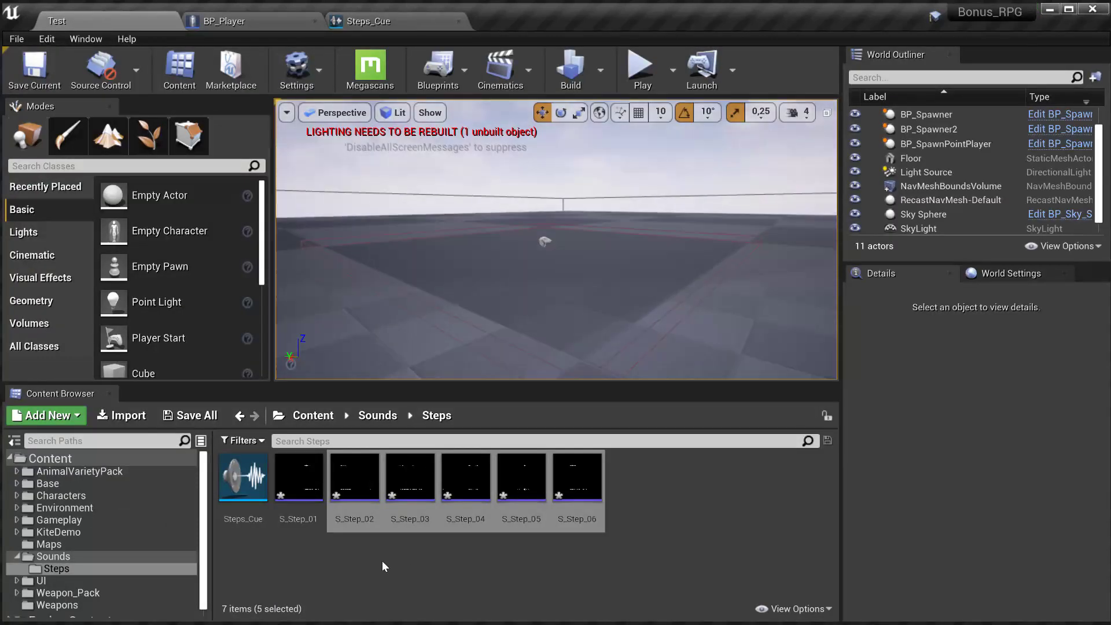
pyautogui.click(186, 416)
pyautogui.click(682, 435)
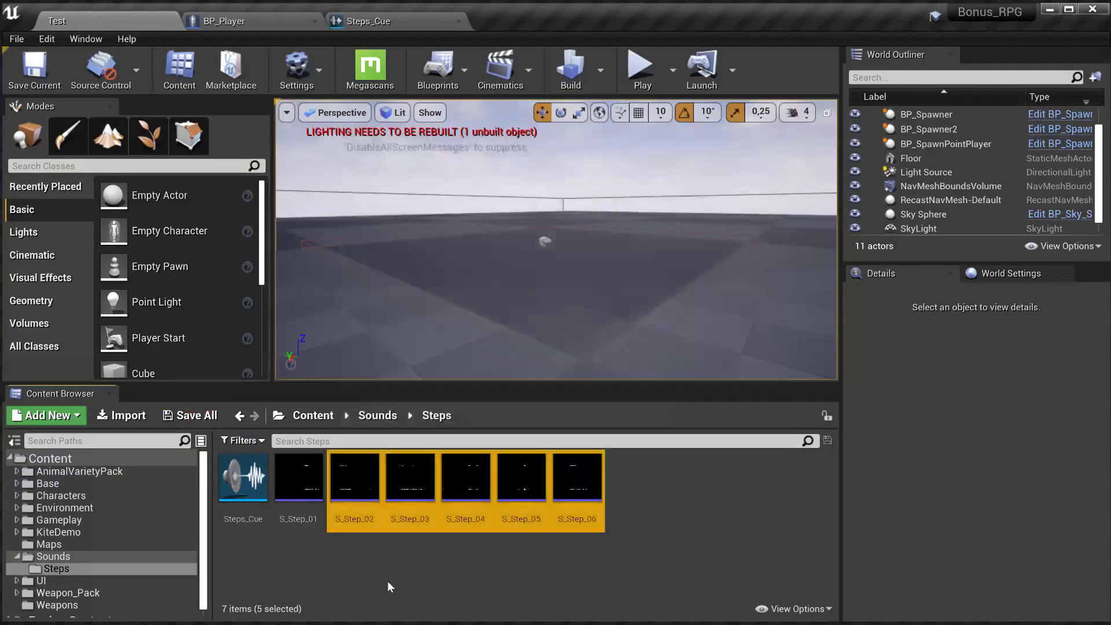
pyautogui.click(387, 580)
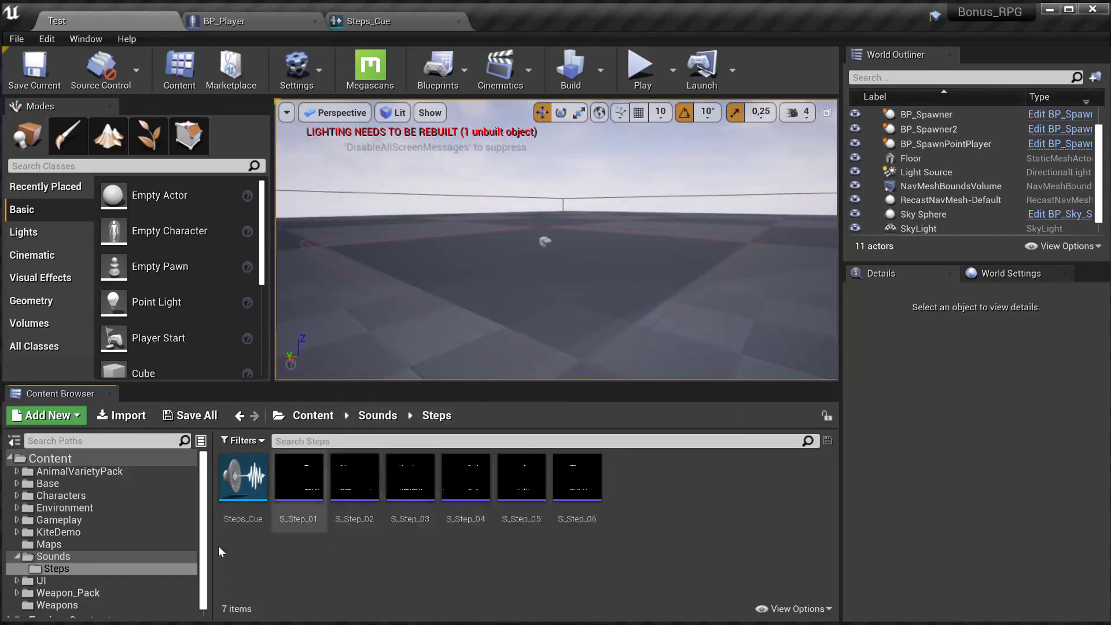
# Open the Anim_Player_Running animation from Characters/Player/Animations/Sequences
pyautogui.scroll(-1, 92, 561)
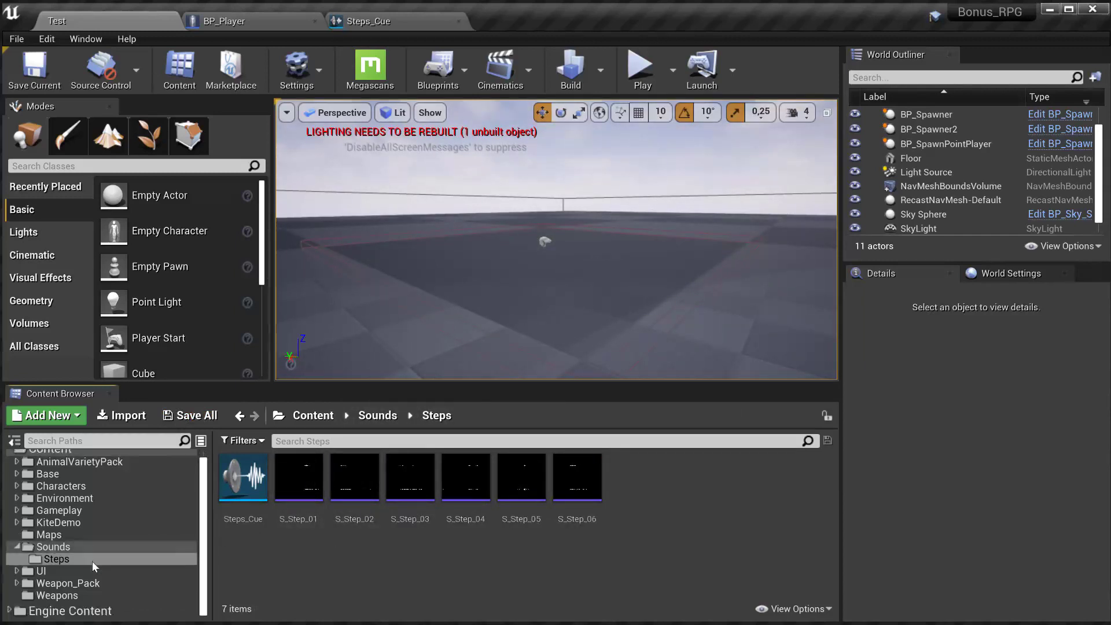
pyautogui.scroll(1, 75, 522)
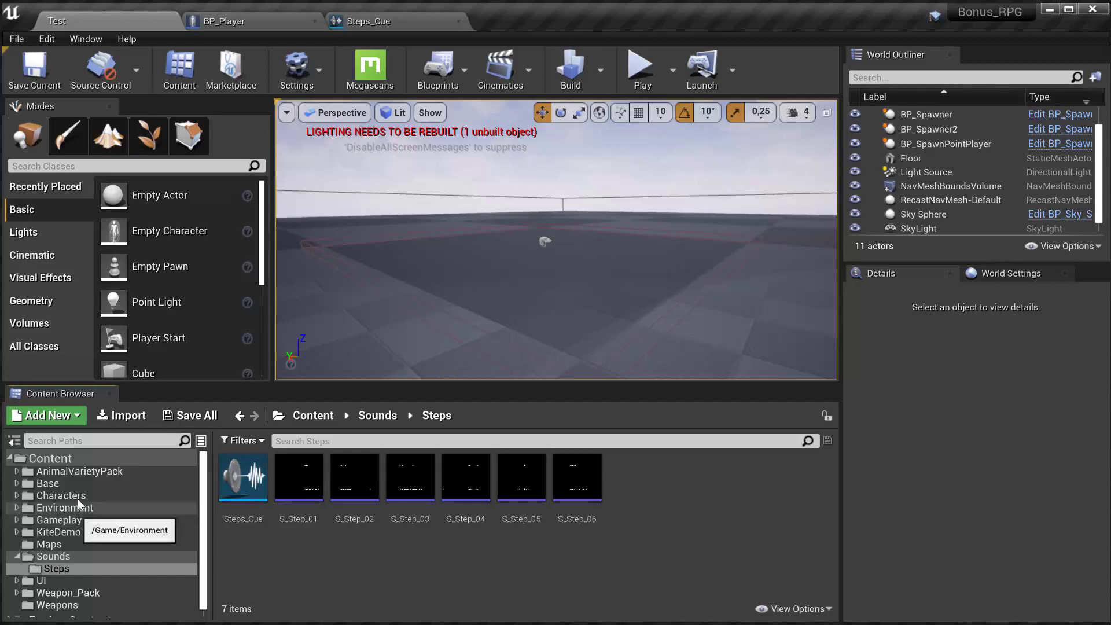
pyautogui.click(79, 484)
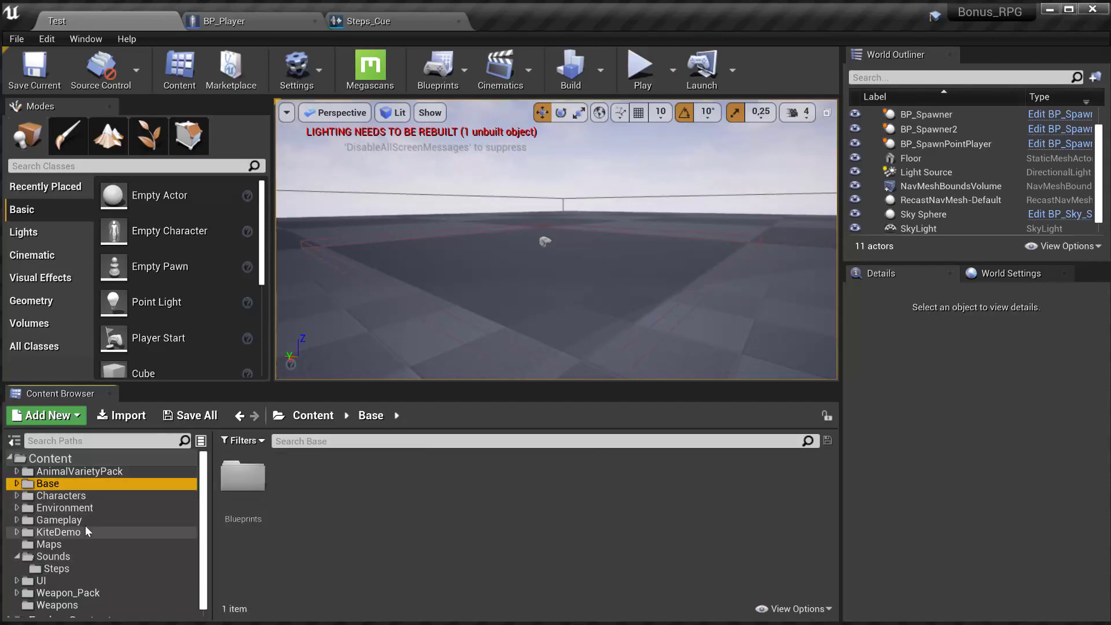
pyautogui.click(91, 496)
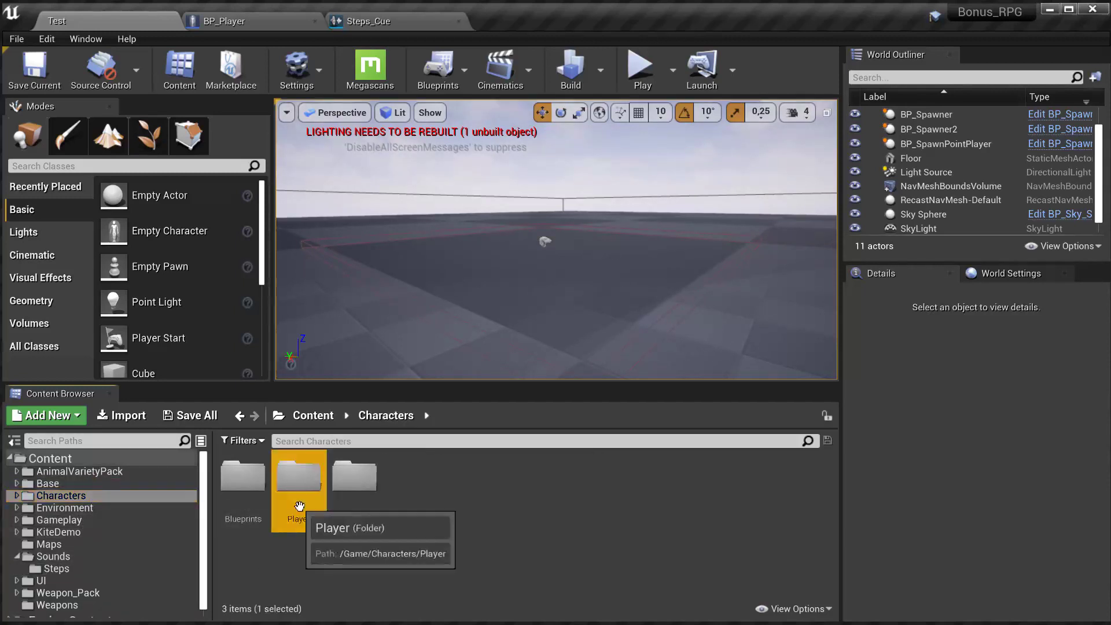
pyautogui.doubleClick(298, 477)
pyautogui.doubleClick(241, 483)
pyautogui.doubleClick(243, 477)
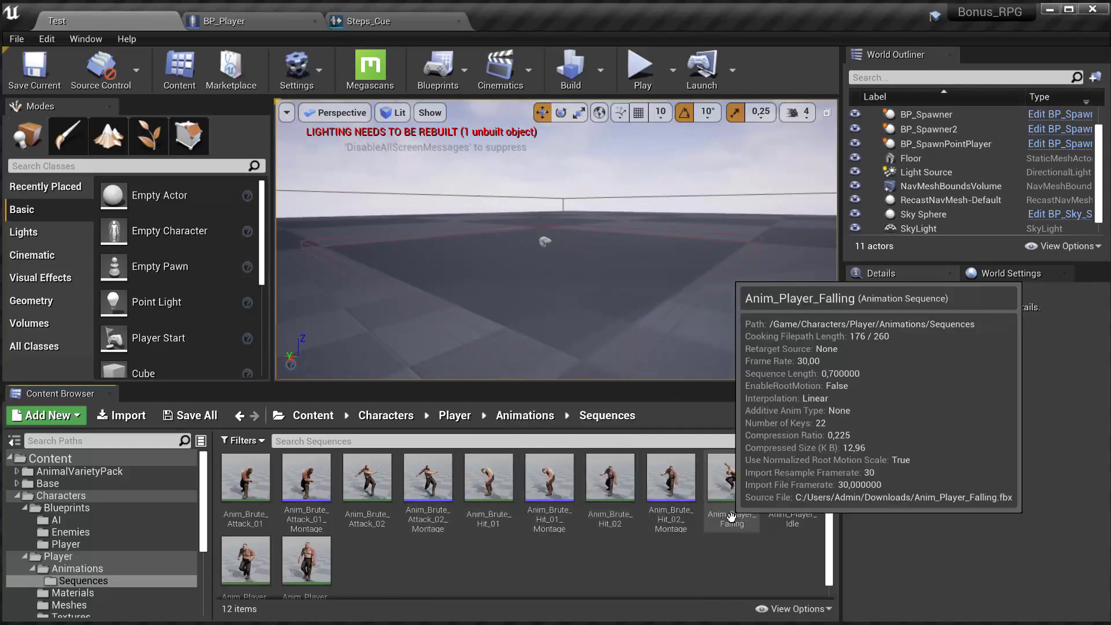
pyautogui.scroll(-1, 346, 563)
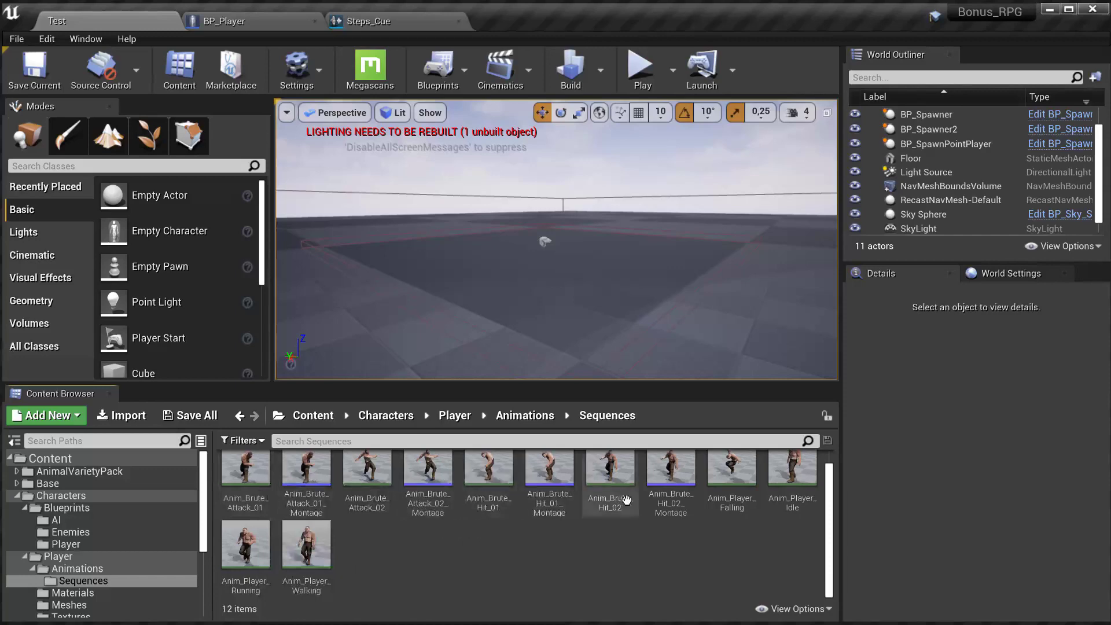
pyautogui.click(242, 559)
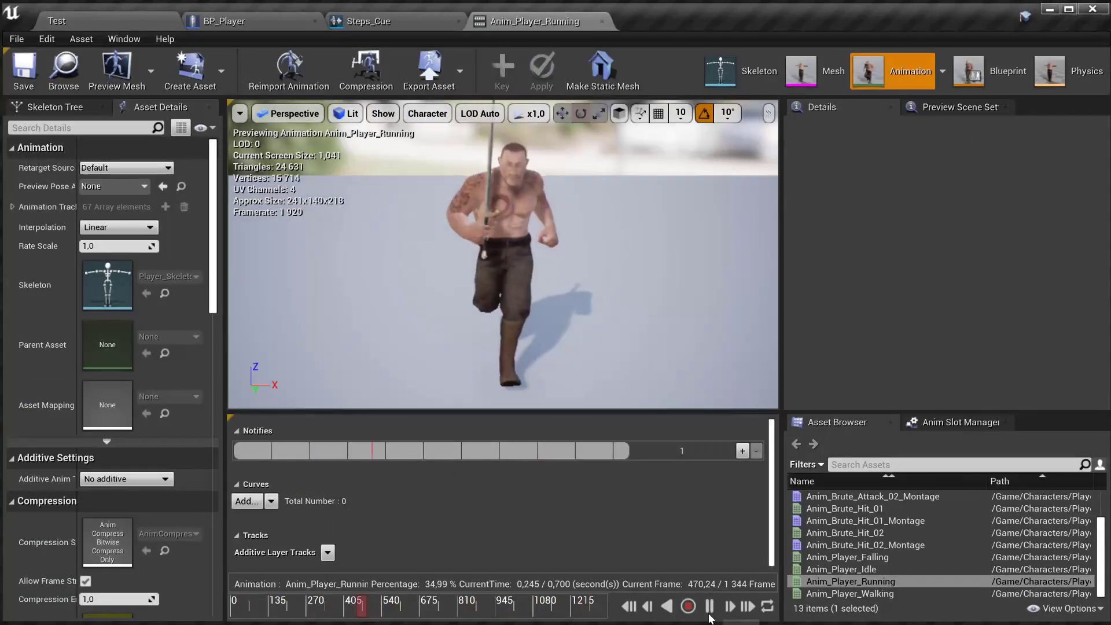
# Pause the running animation and add a Play Sound notify at about frame 454, where the first foot lands
pyautogui.moveTo(424, 610); pyautogui.dragTo(208, 613)
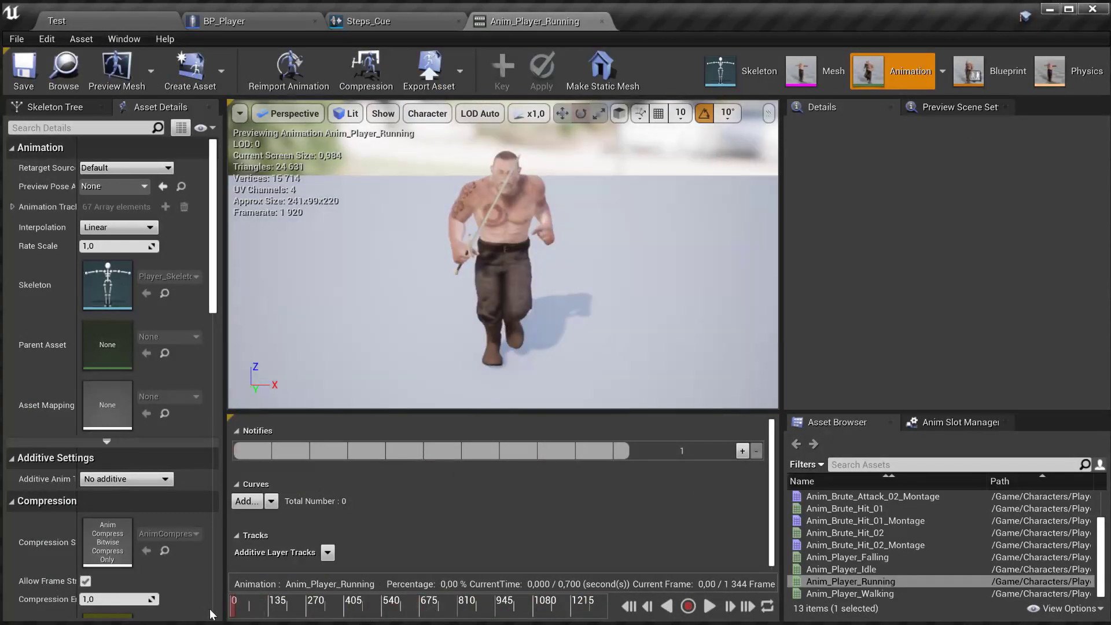
pyautogui.moveTo(503, 277); pyautogui.dragTo(420, 325)
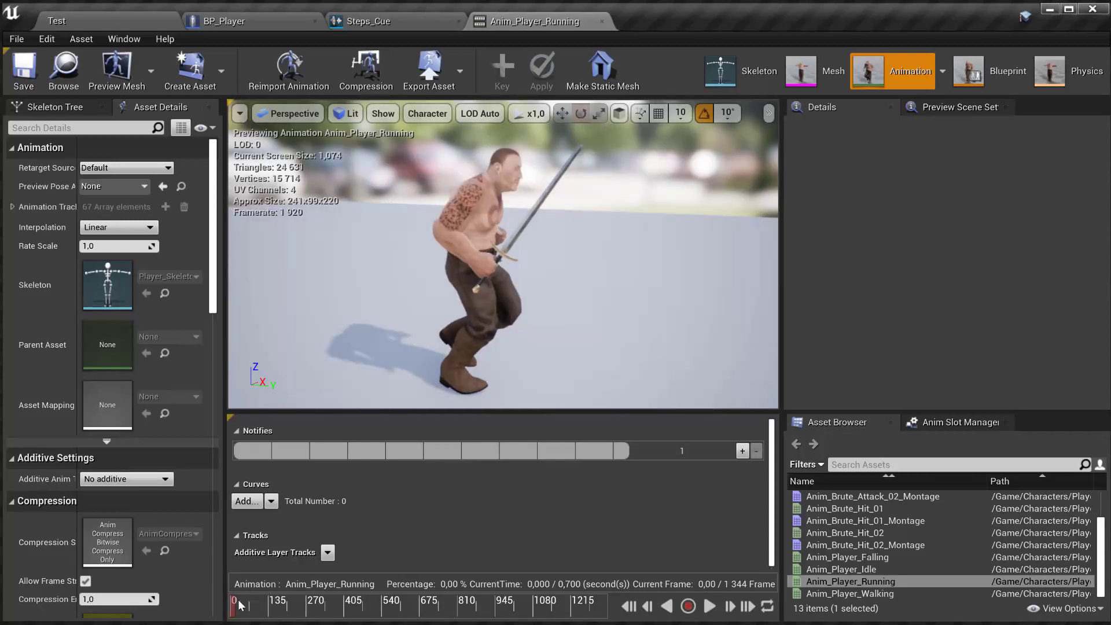
pyautogui.moveTo(234, 609); pyautogui.dragTo(358, 623)
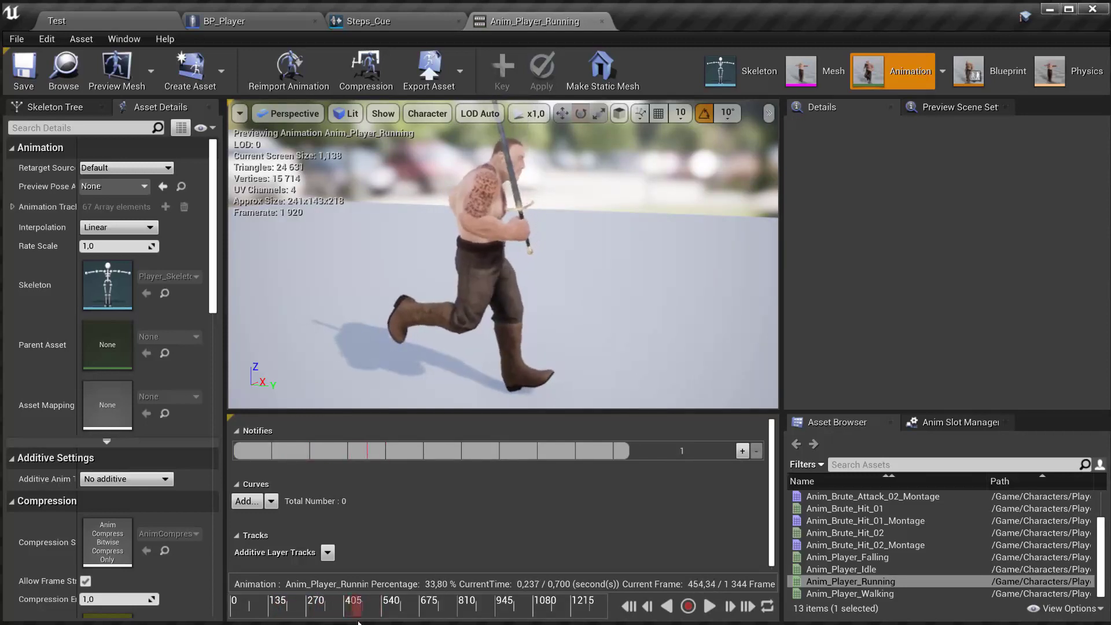
pyautogui.rightClick(367, 456)
pyautogui.moveTo(399, 477)
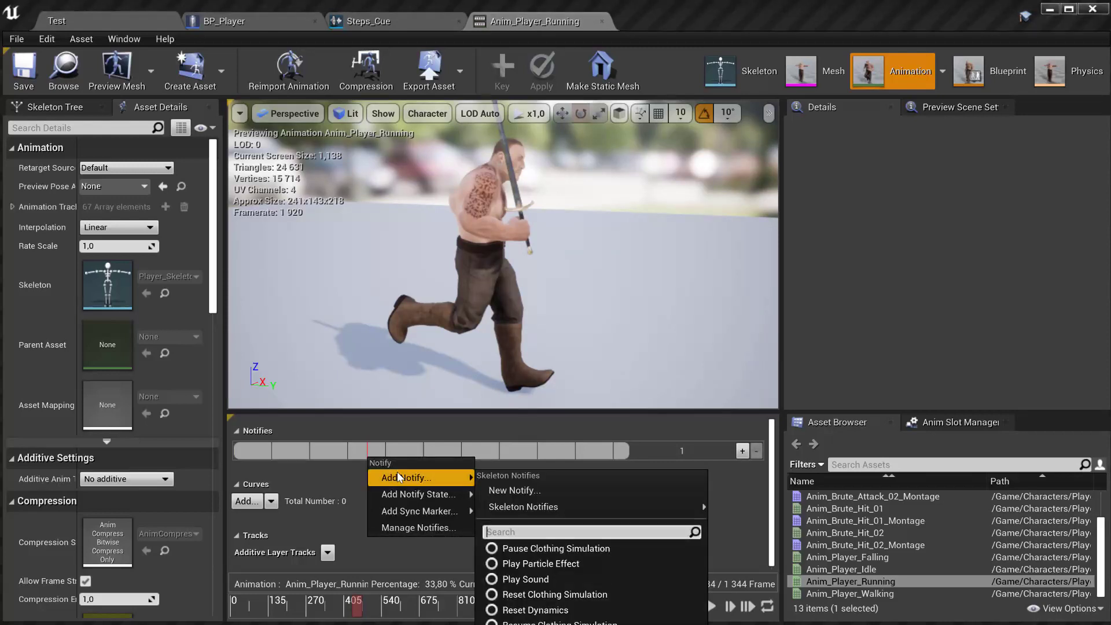
pyautogui.click(525, 579)
# Set the new notify's sound to Steps_Cue
pyautogui.click(985, 198)
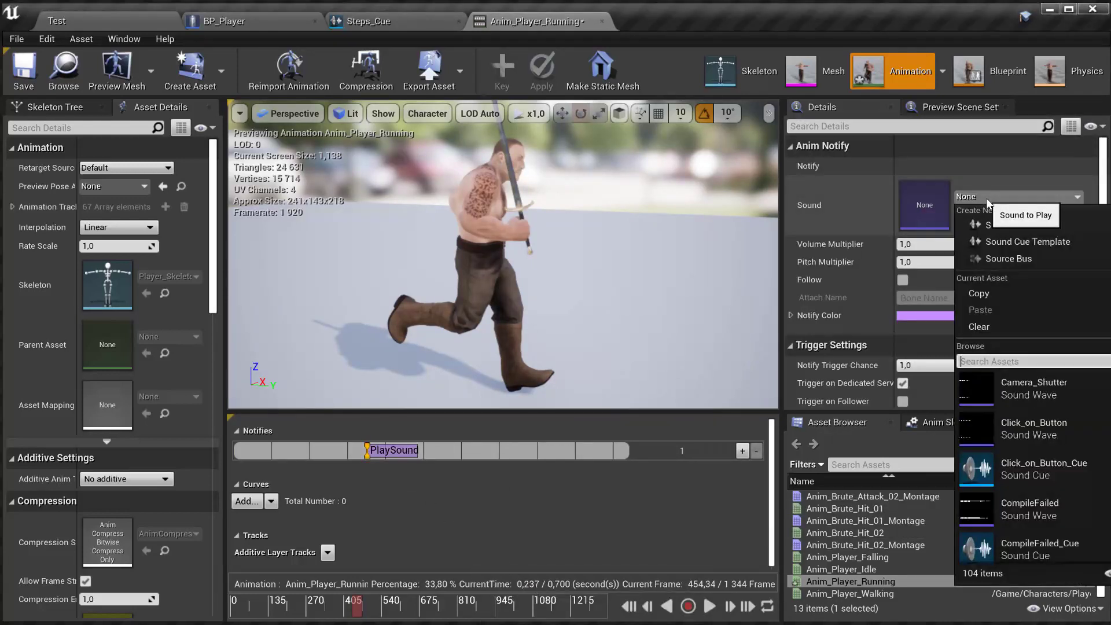
pyautogui.write('Step')
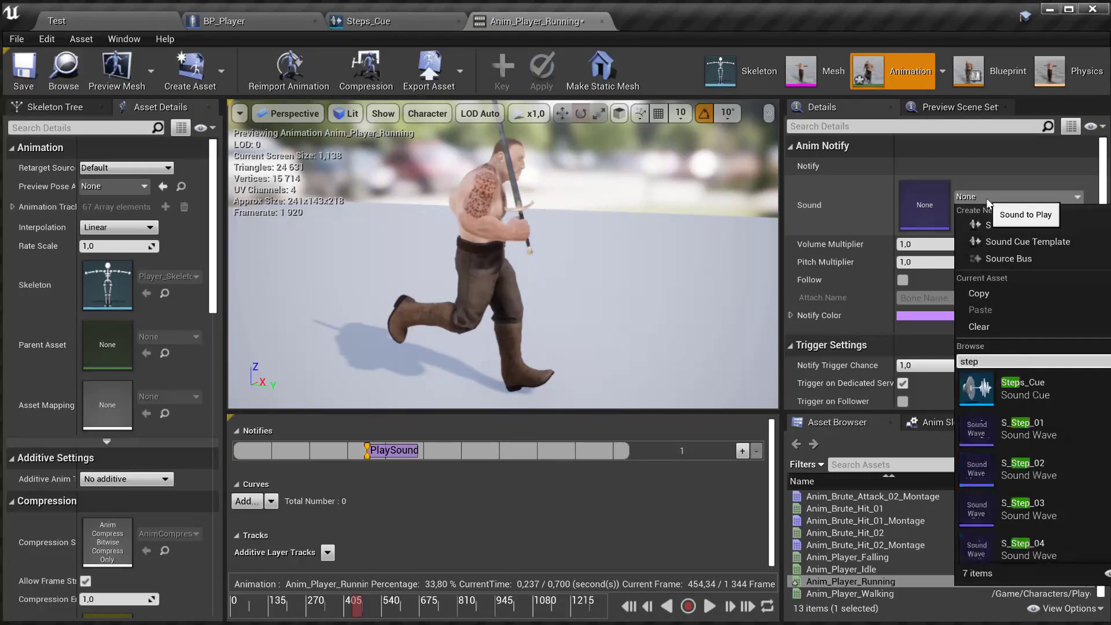
pyautogui.press('Escape')
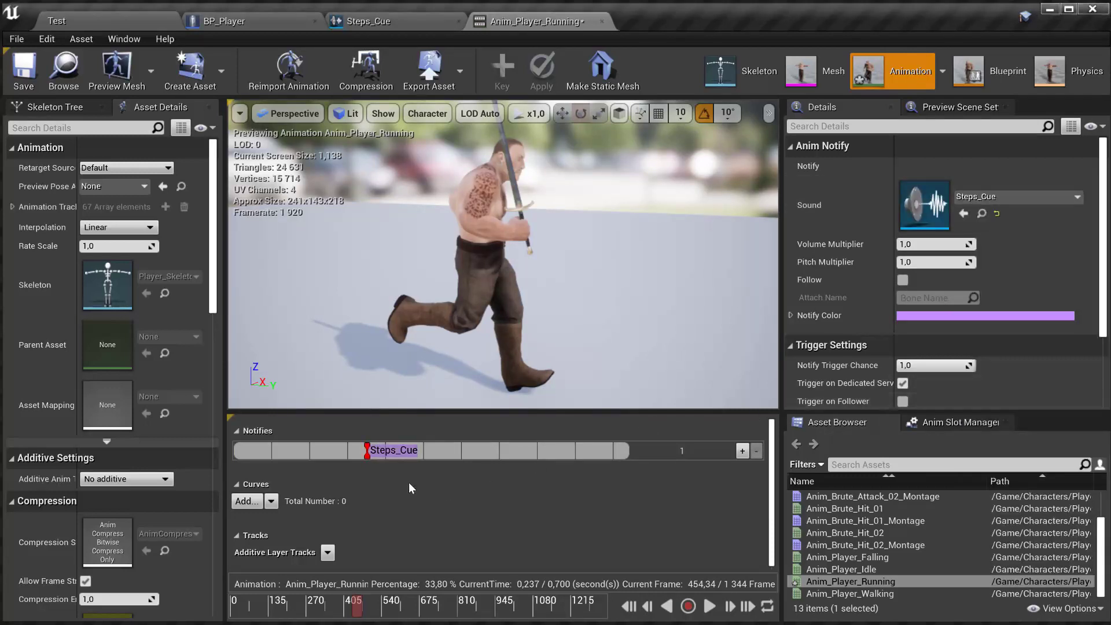
# Copy the Steps_Cue notify, paste it at about frame 1145 where the other foot lands, and play the animation
pyautogui.rightClick(384, 451)
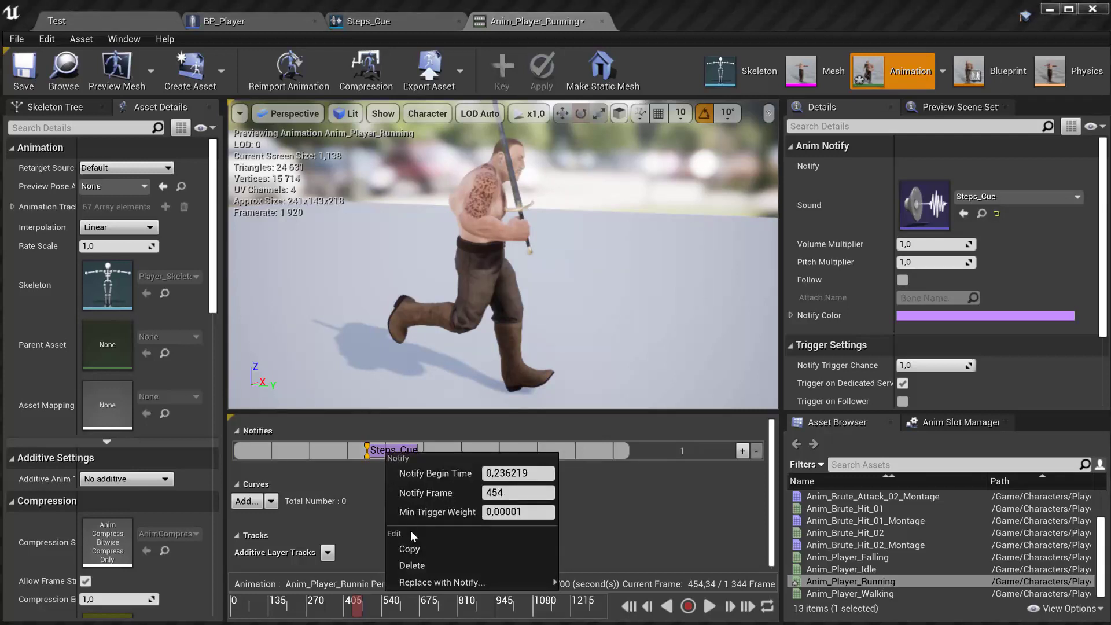
pyautogui.click(389, 583)
pyautogui.moveTo(361, 610); pyautogui.dragTo(551, 619)
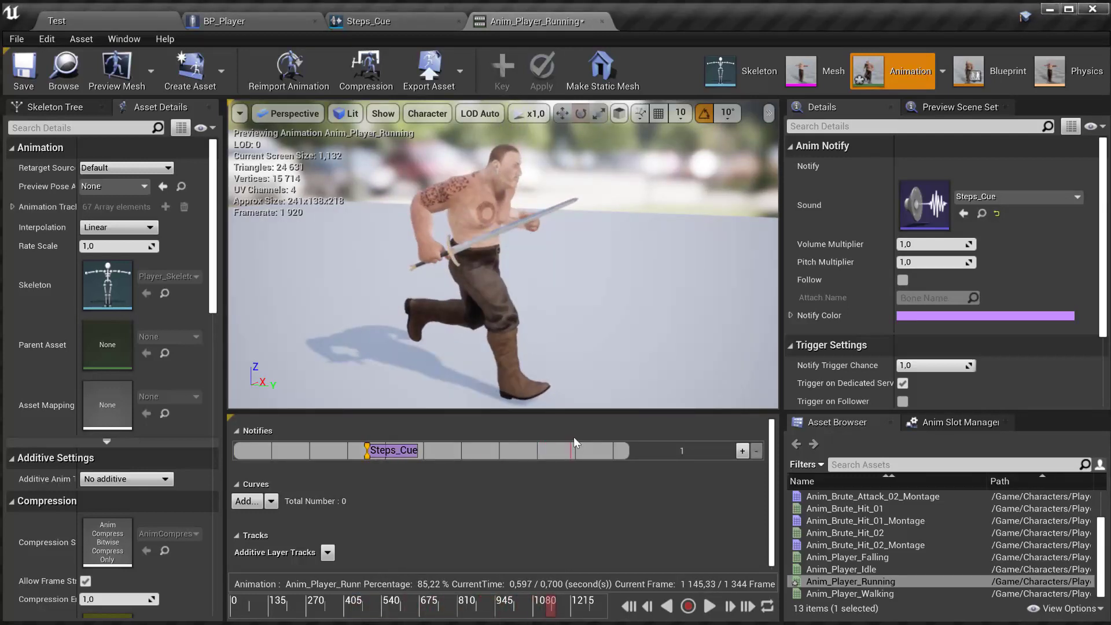
pyautogui.rightClick(571, 457)
pyautogui.click(599, 557)
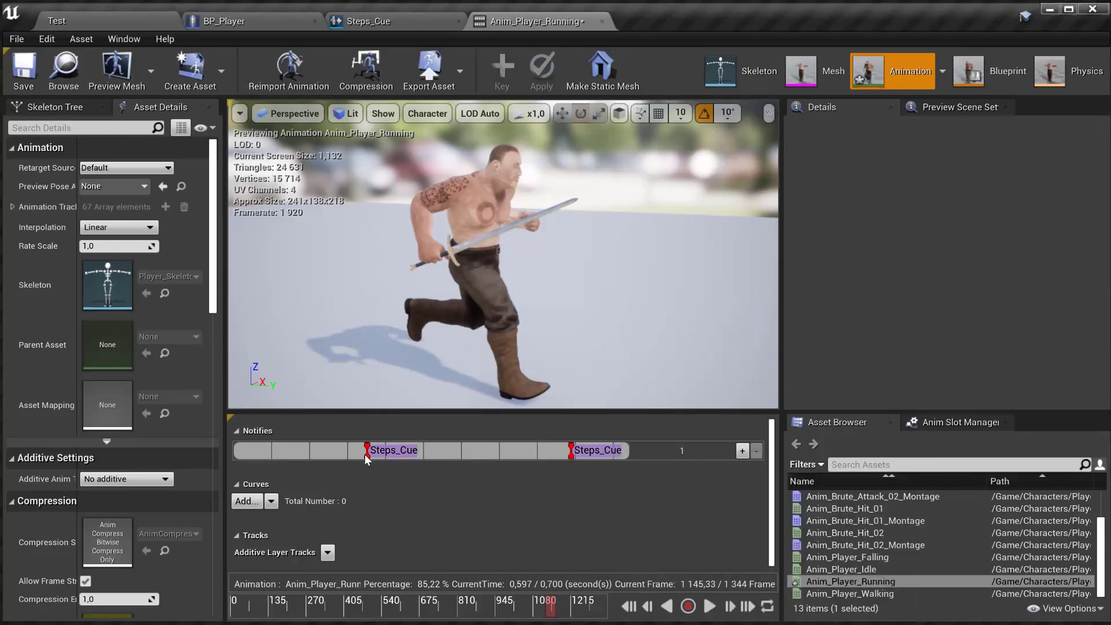
pyautogui.click(715, 608)
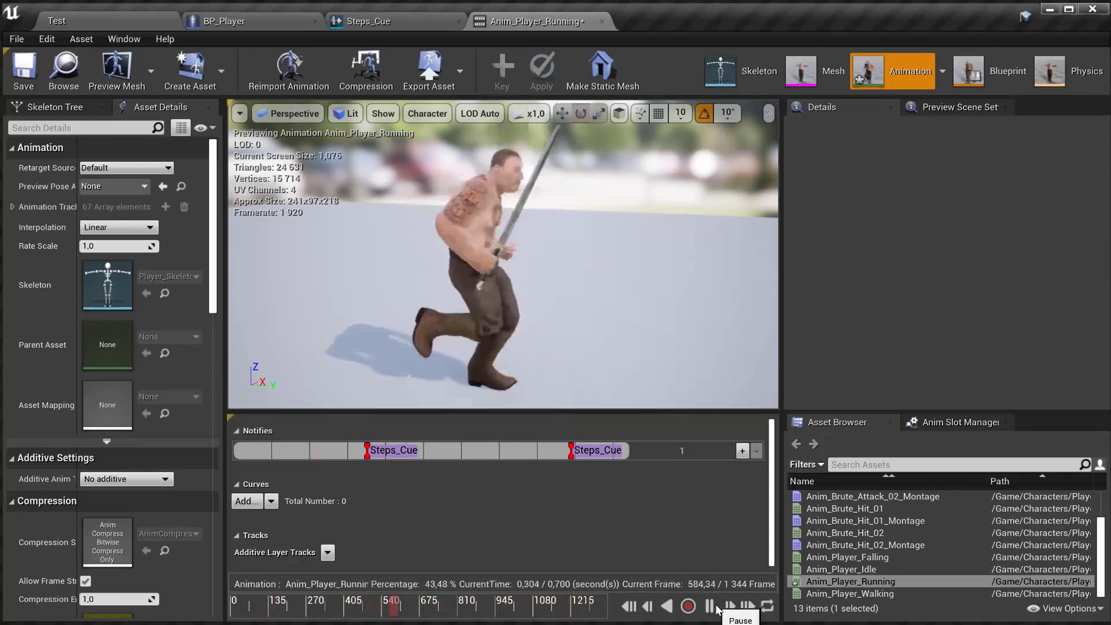
# Open the Anim_Player_Walking animation and paste the copied Steps_Cue notify at about frame 7.5, where the first foot lands
pyautogui.click(717, 607)
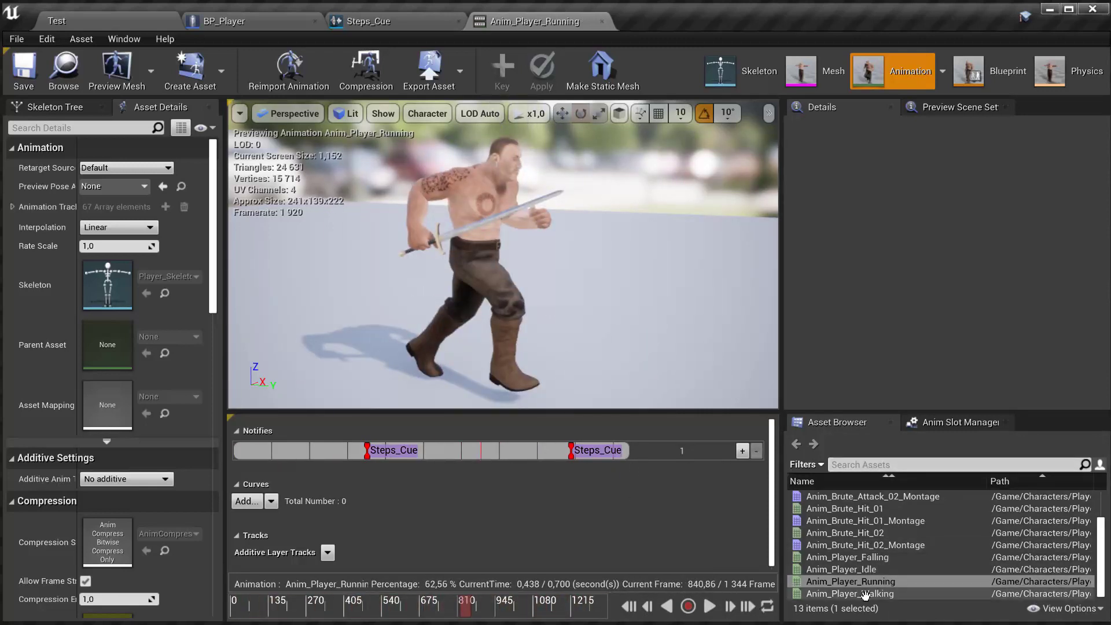
pyautogui.click(841, 593)
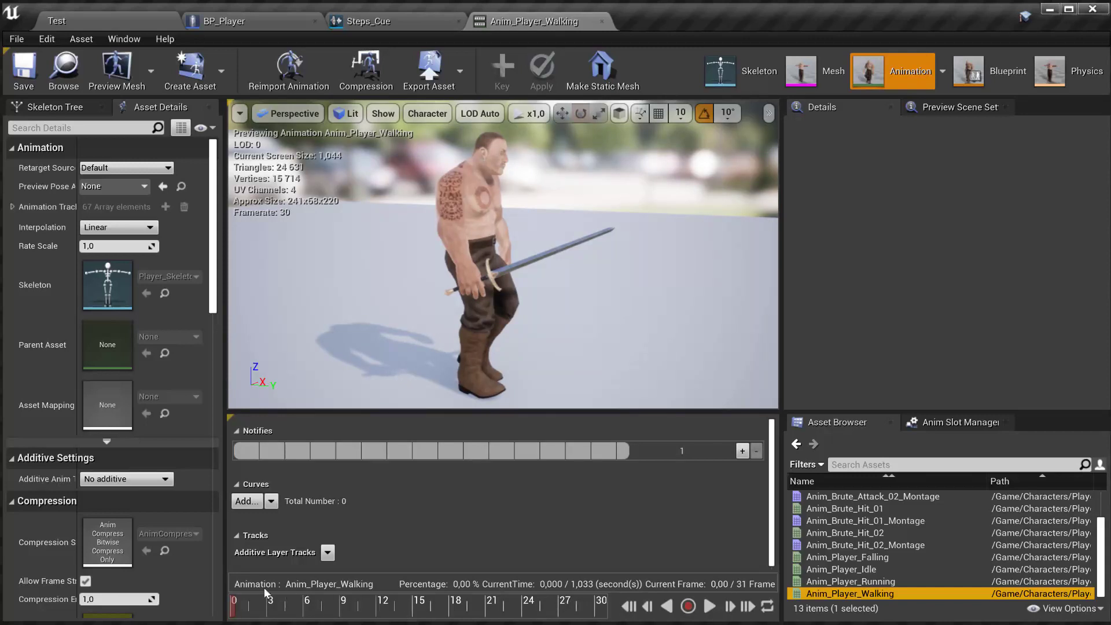
pyautogui.moveTo(230, 612); pyautogui.dragTo(291, 611)
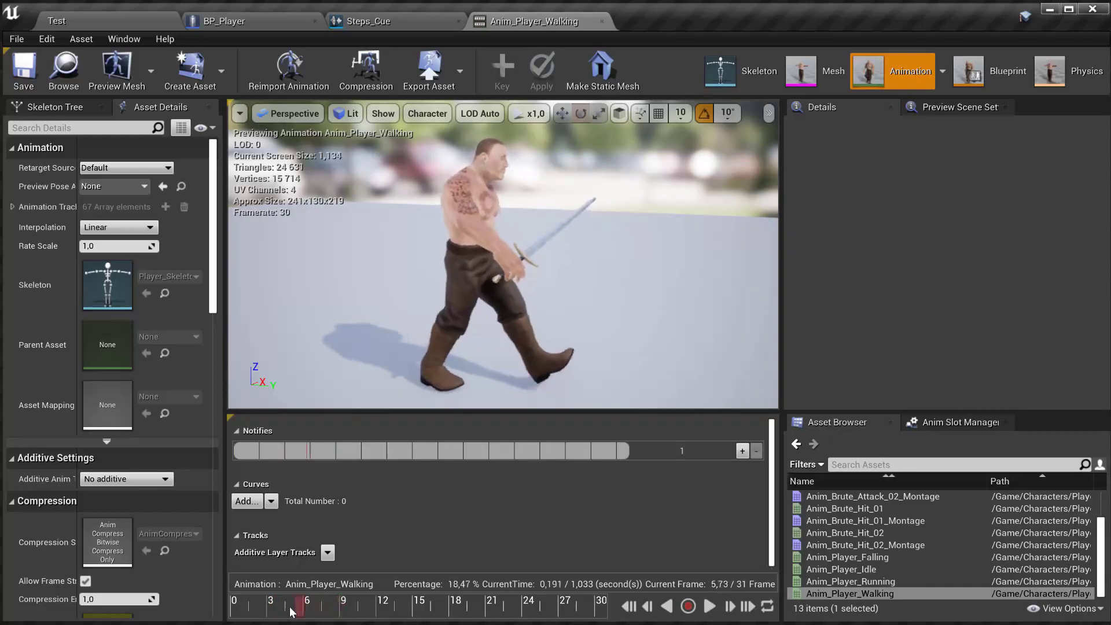
pyautogui.rightClick(329, 454)
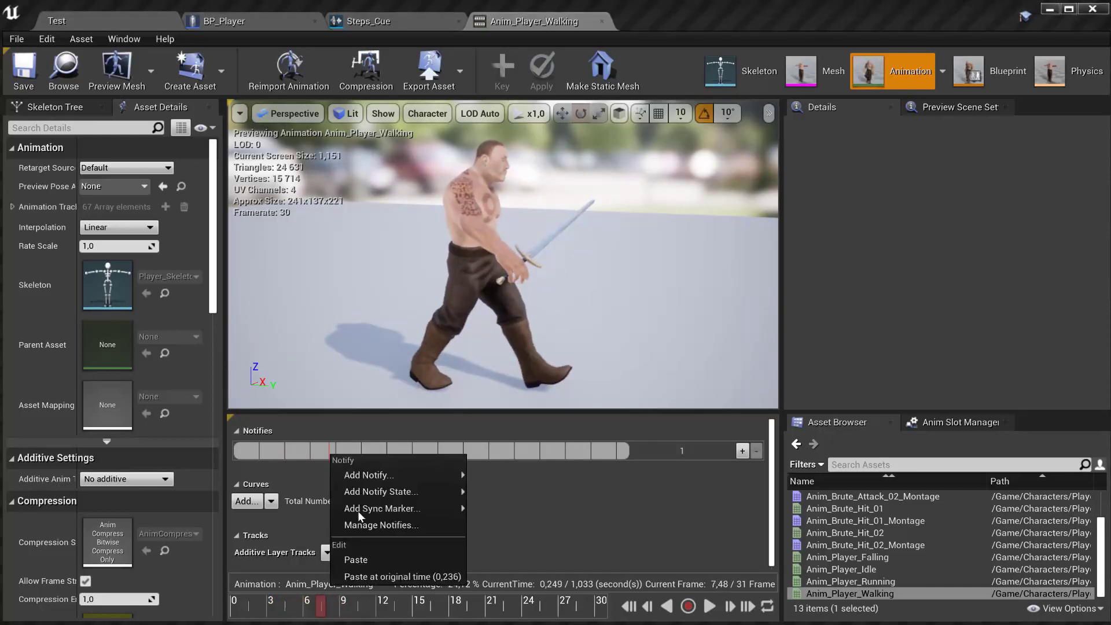
pyautogui.moveTo(374, 556)
pyautogui.click(503, 498)
# Paste a second Steps_Cue notify at about frame 22.5 of the walking animation, where the other foot lands
pyautogui.moveTo(342, 611); pyautogui.dragTo(488, 607)
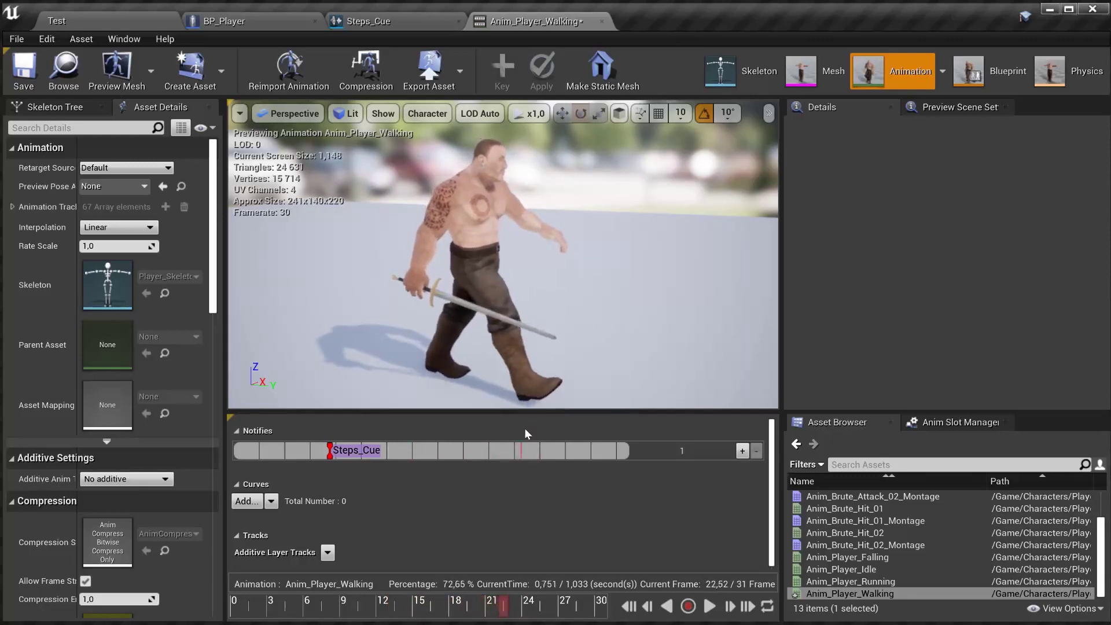
pyautogui.rightClick(521, 451)
pyautogui.moveTo(576, 547)
pyautogui.click(694, 497)
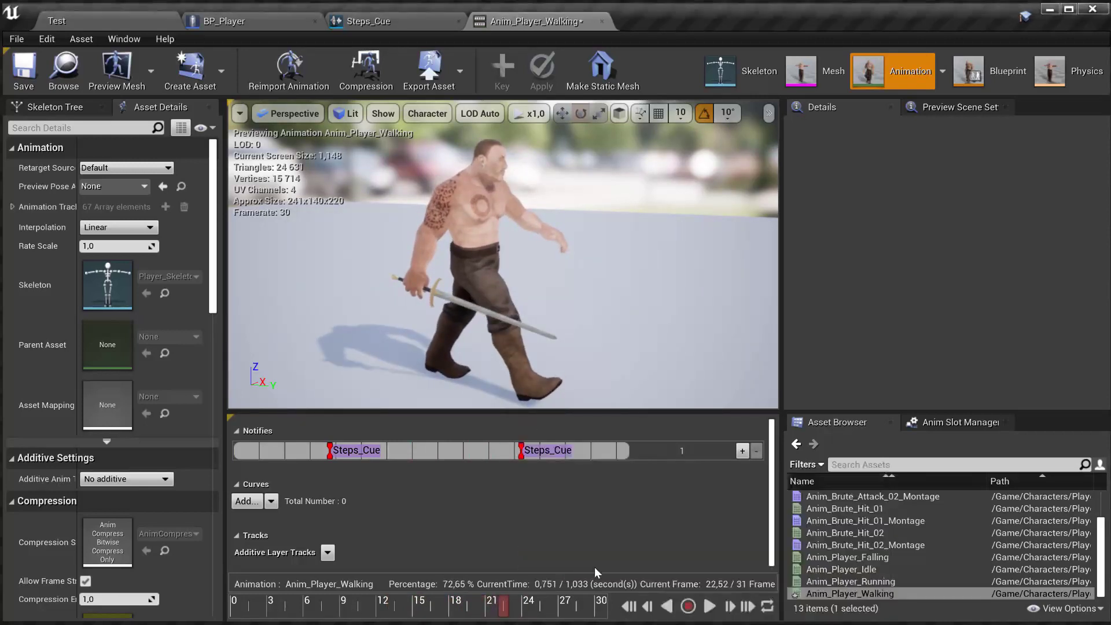
# Preview the walking animation with its footstep sounds, pause it and save it
pyautogui.click(715, 606)
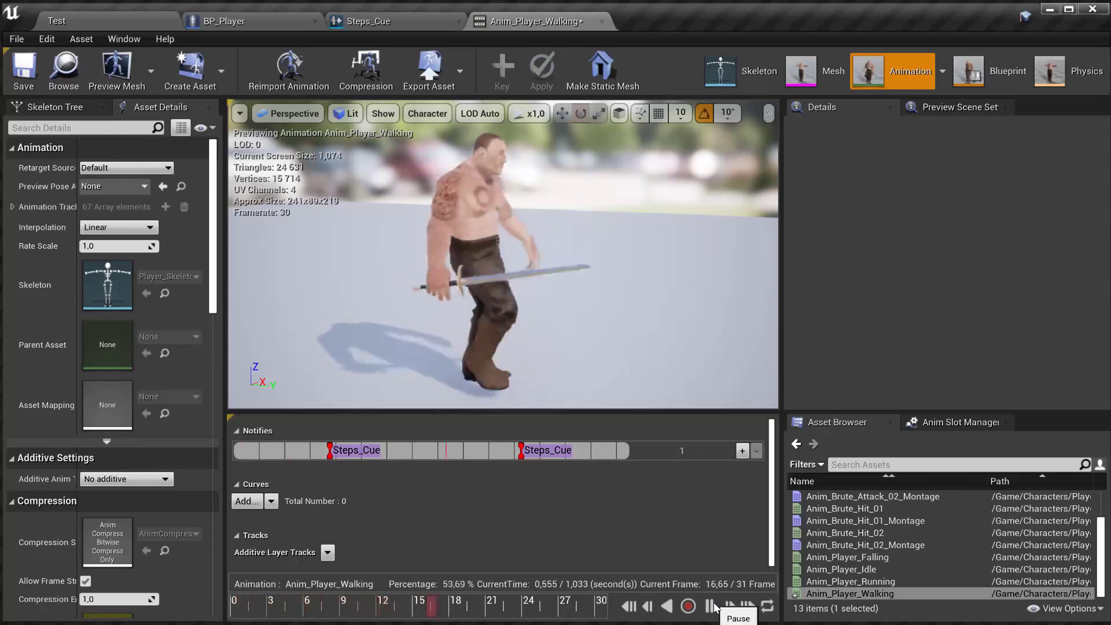
pyautogui.click(711, 606)
pyautogui.click(24, 68)
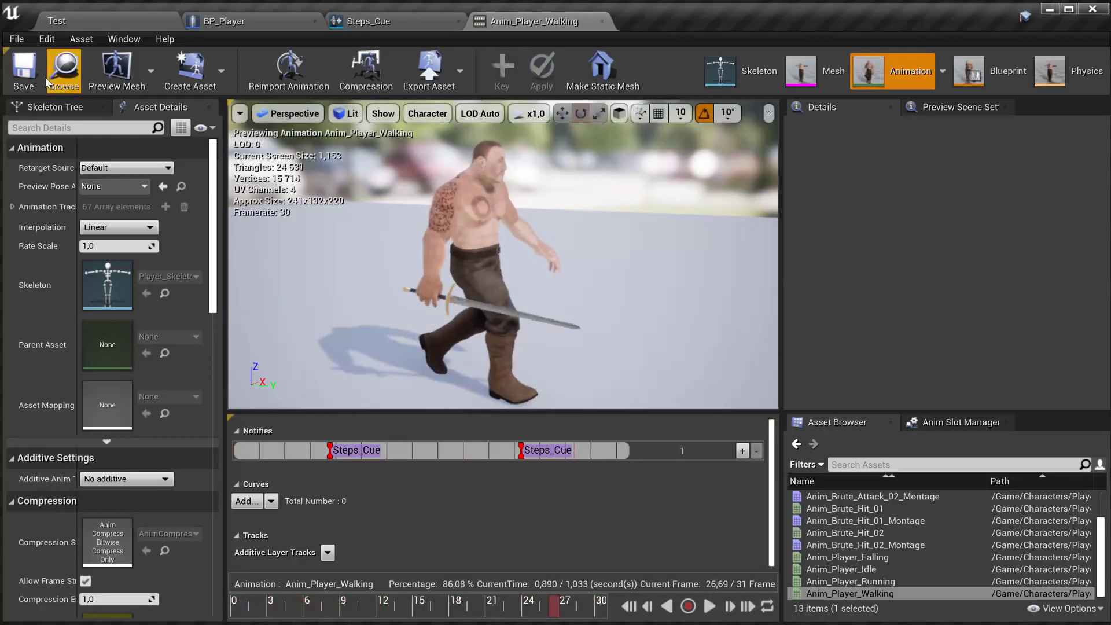
# Play the Test level and run the character forward to check the footstep sounds, ending the session when done
pyautogui.click(108, 18)
pyautogui.click(639, 79)
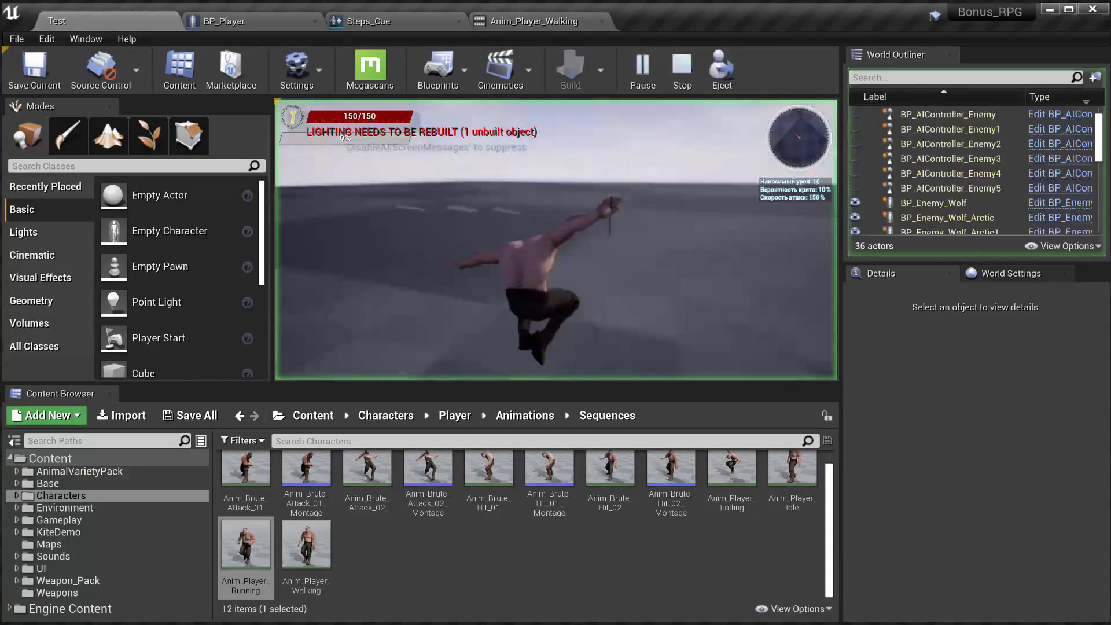
pyautogui.press('w')
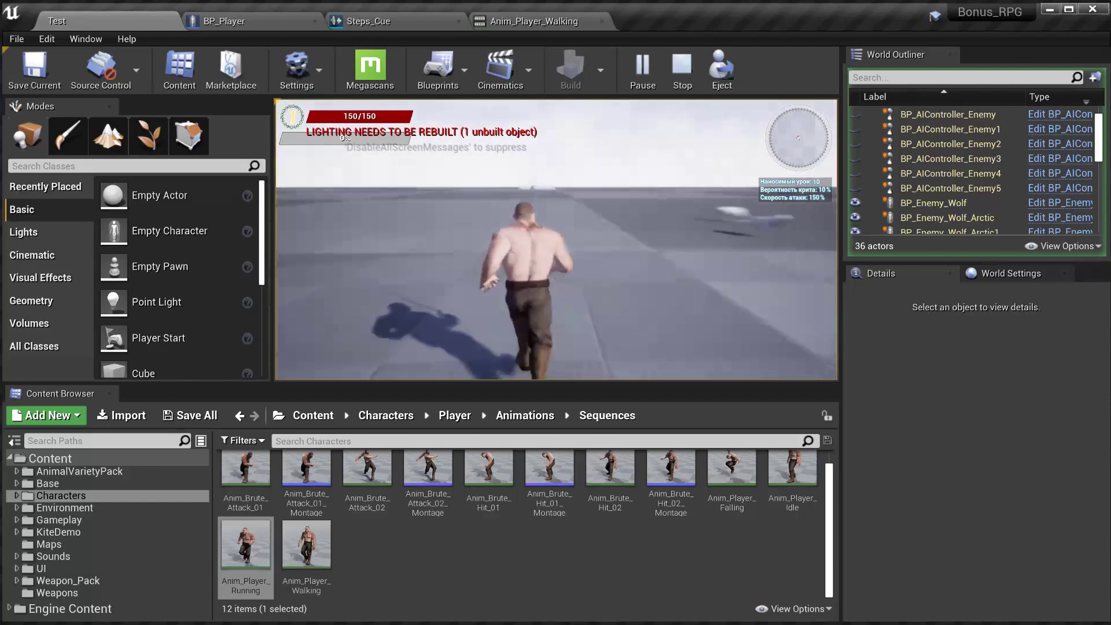
pyautogui.press('Escape')
# Review the Steps_Cue graph and audition the wave assets in Sounds/Steps to compare how they sound
pyautogui.click(356, 22)
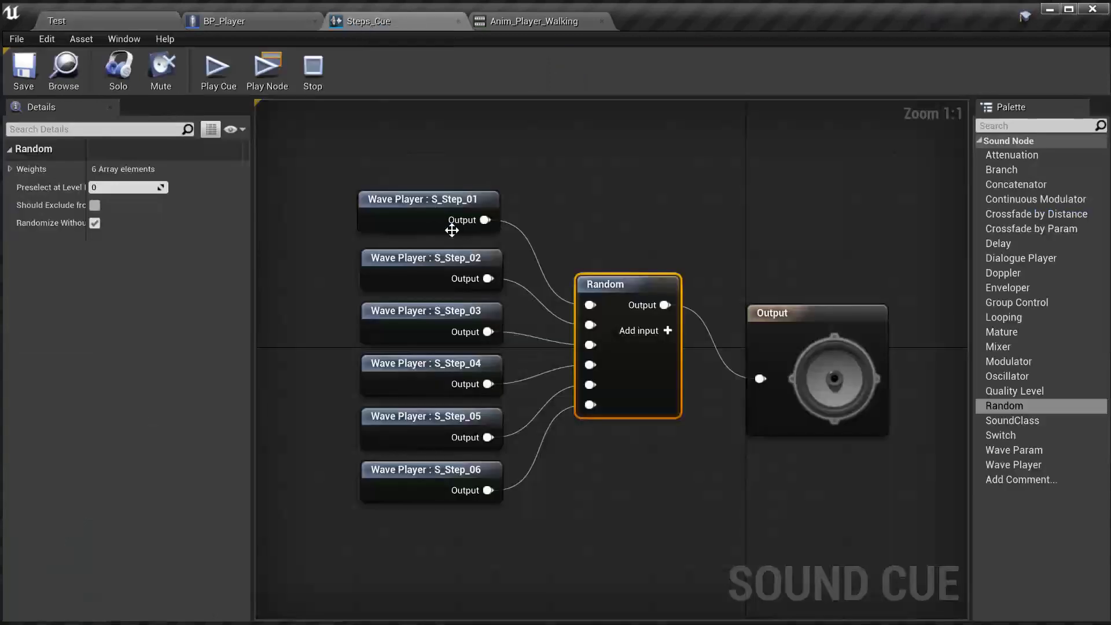
pyautogui.click(175, 19)
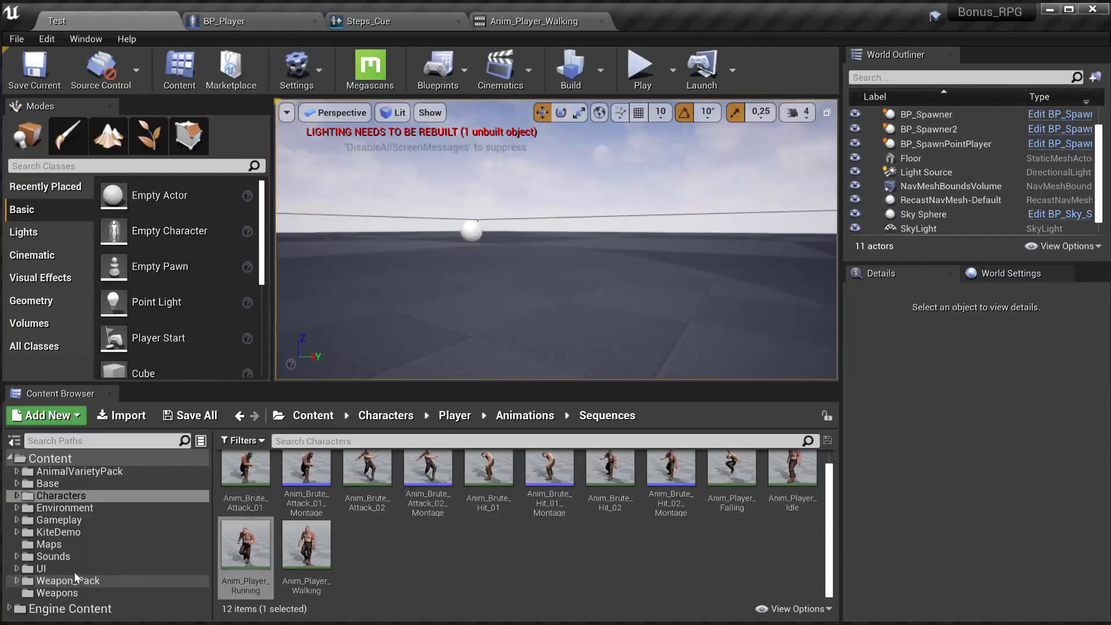
pyautogui.click(78, 556)
pyautogui.doubleClick(243, 477)
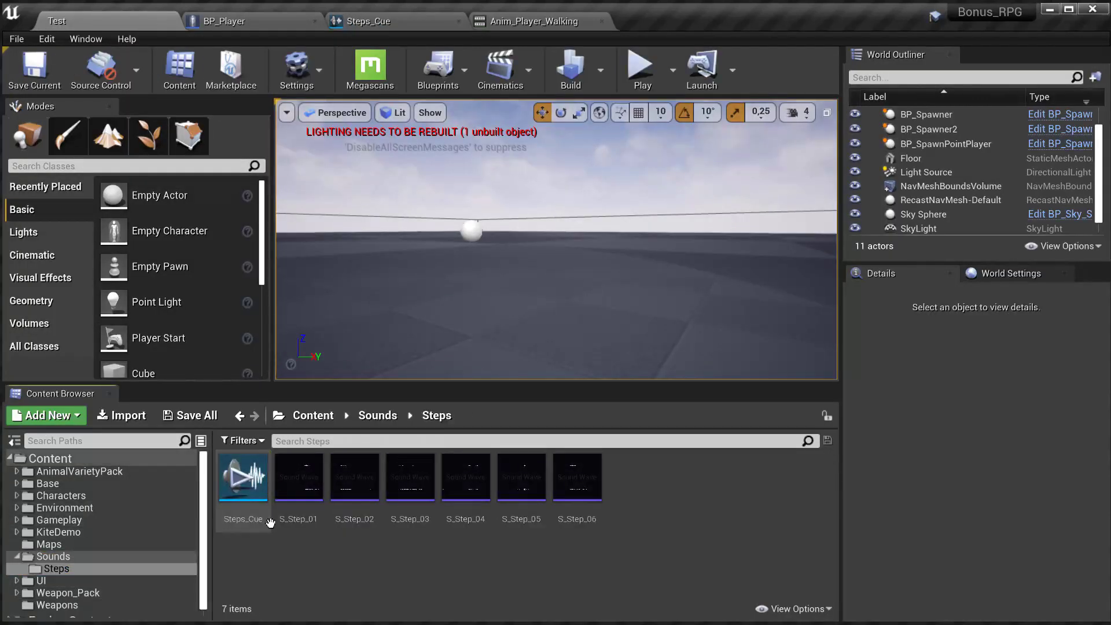
pyautogui.click(299, 478)
pyautogui.click(354, 477)
pyautogui.click(409, 477)
pyautogui.click(465, 477)
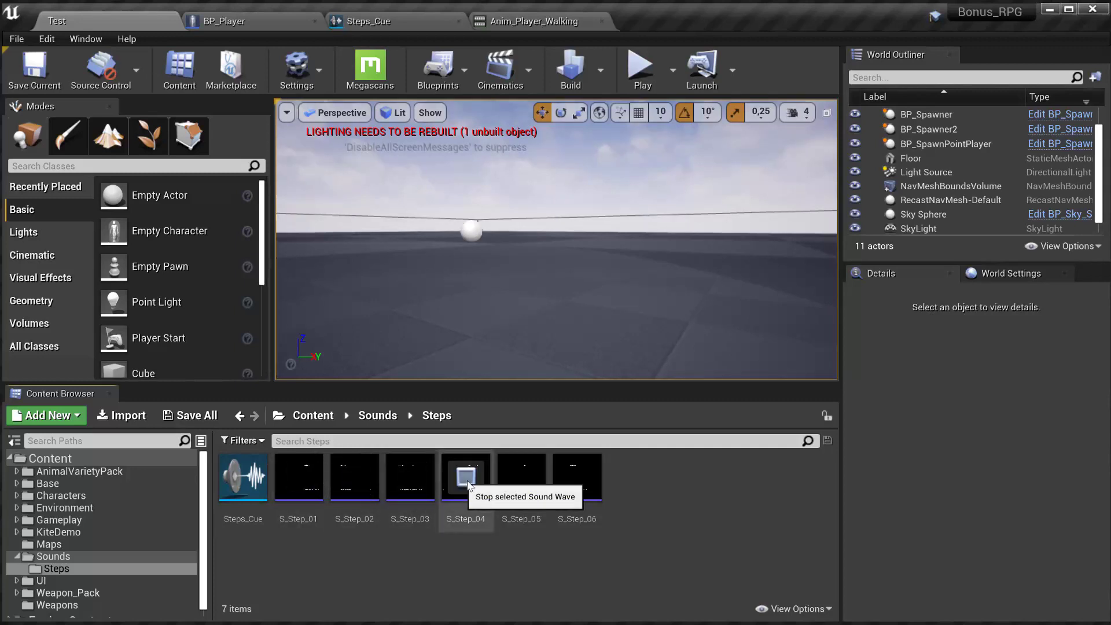
pyautogui.click(521, 477)
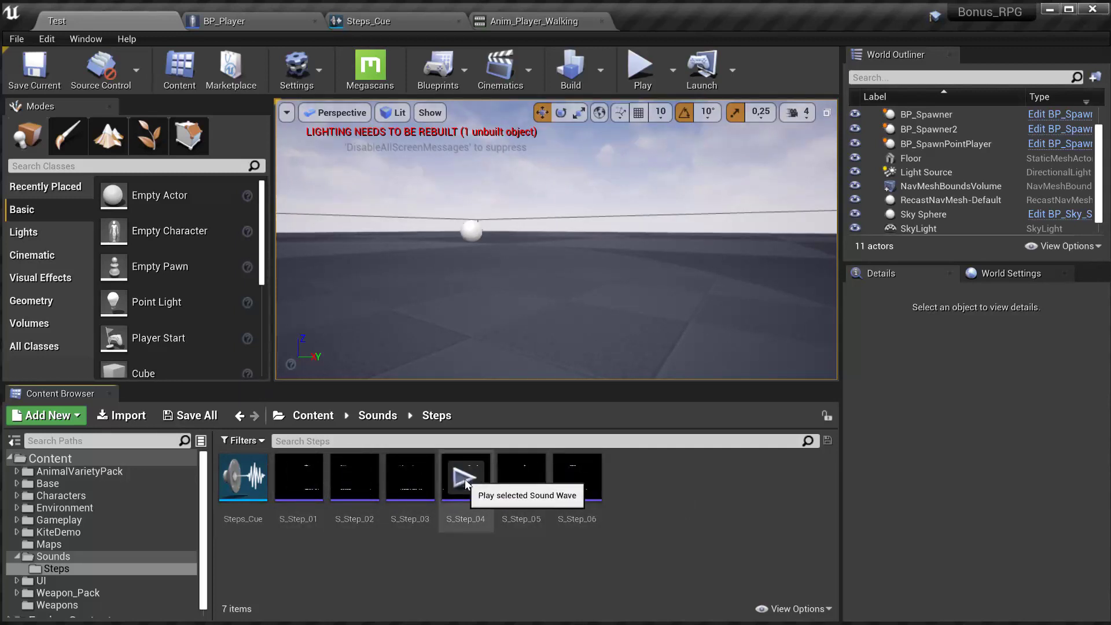
pyautogui.click(298, 477)
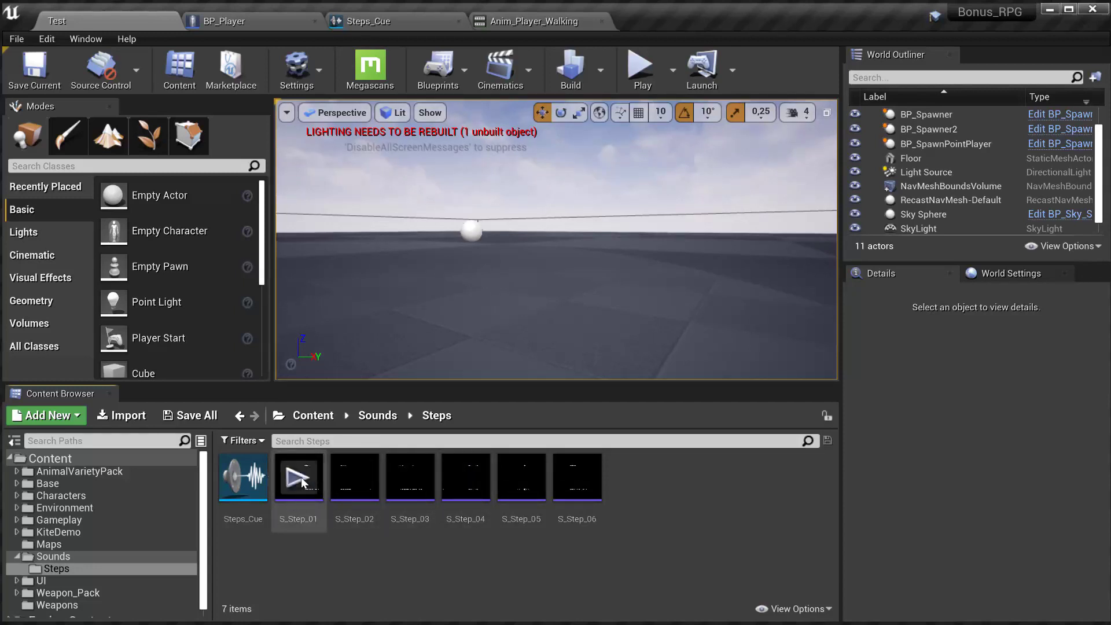
pyautogui.click(304, 480)
# Try to force delete the S_Step_01 sound wave while Steps_Cue still references it
pyautogui.click(304, 485)
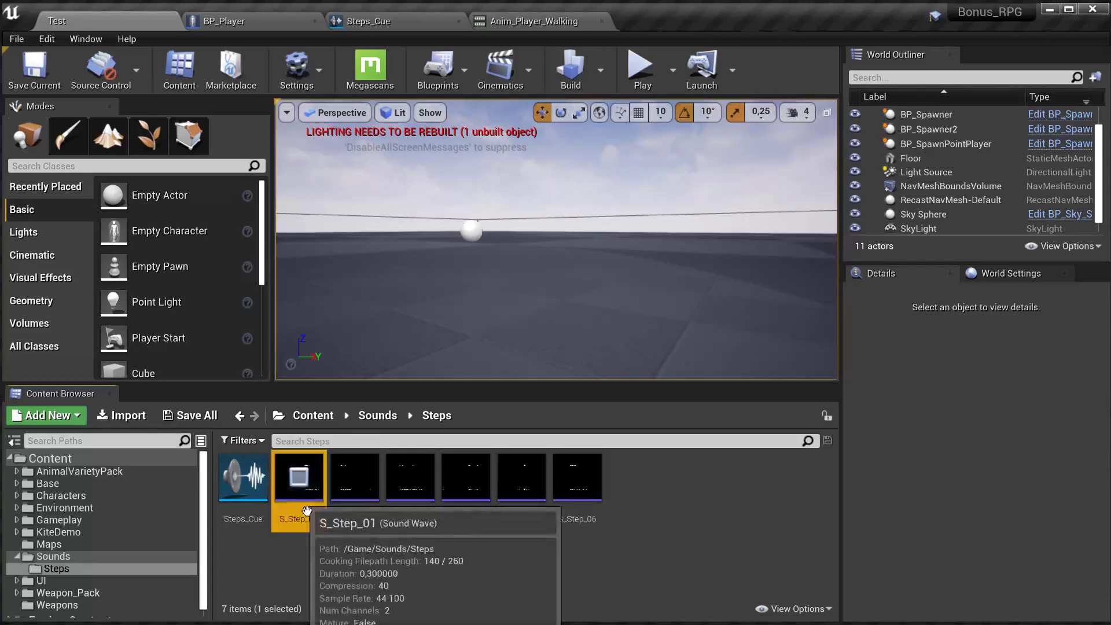
pyautogui.press('Delete')
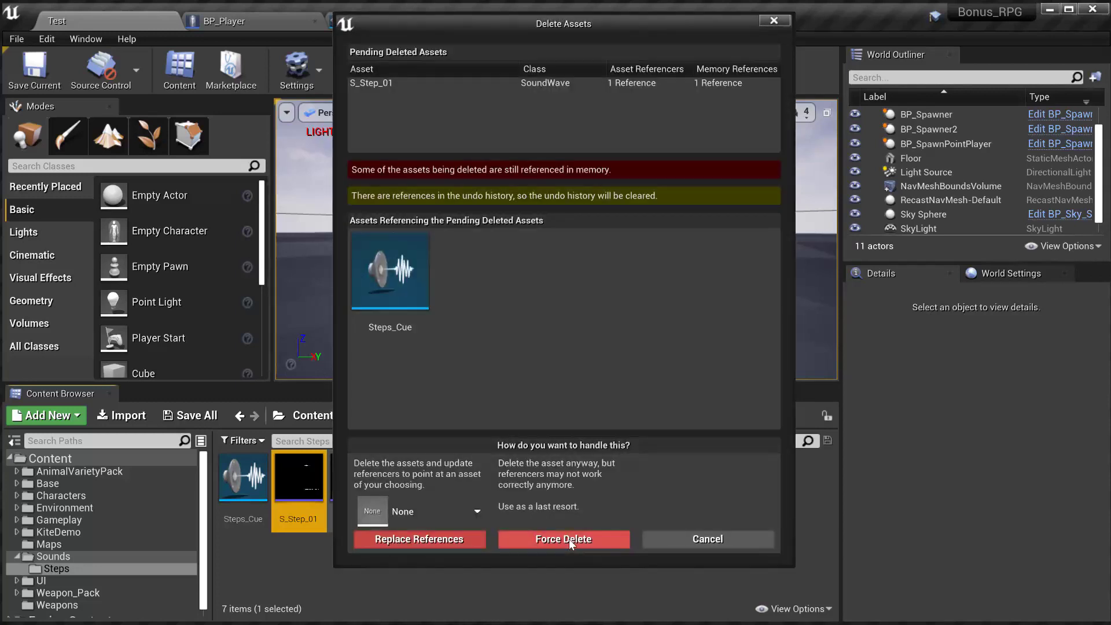
pyautogui.click(553, 542)
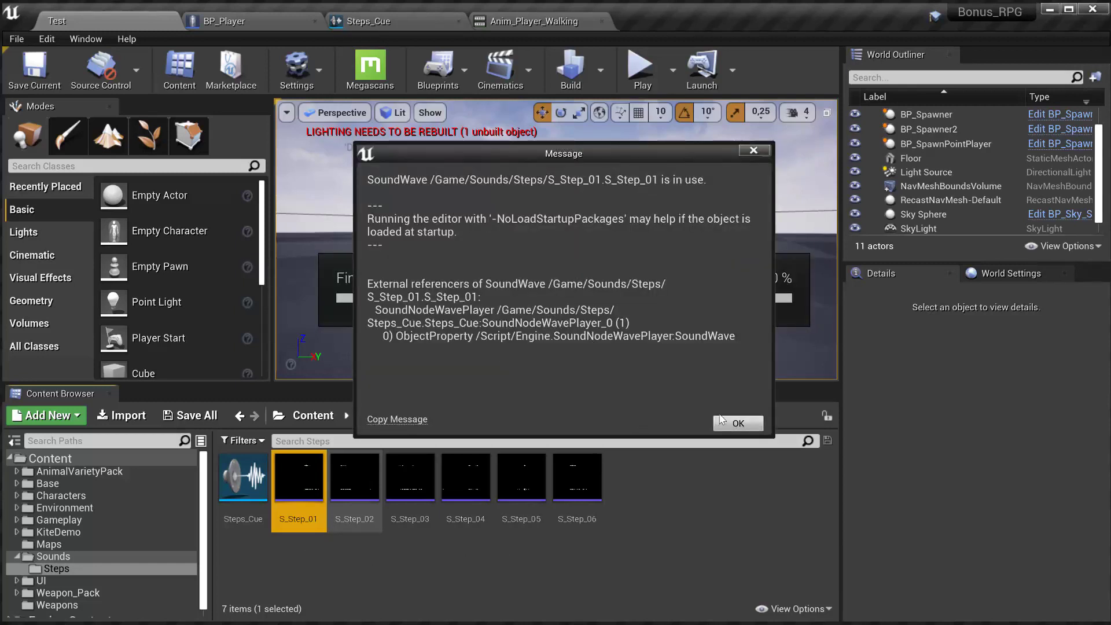
pyautogui.click(723, 423)
pyautogui.click(384, 560)
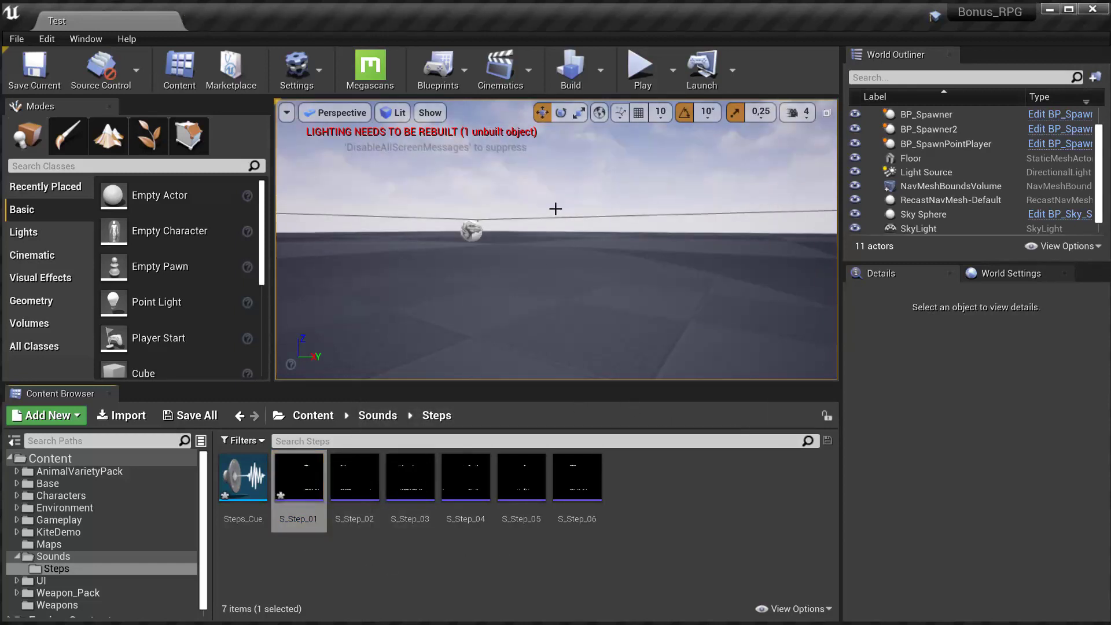
# Open Steps_Cue and delete the S_Step_01 Wave Player node from its graph
pyautogui.doubleClick(242, 524)
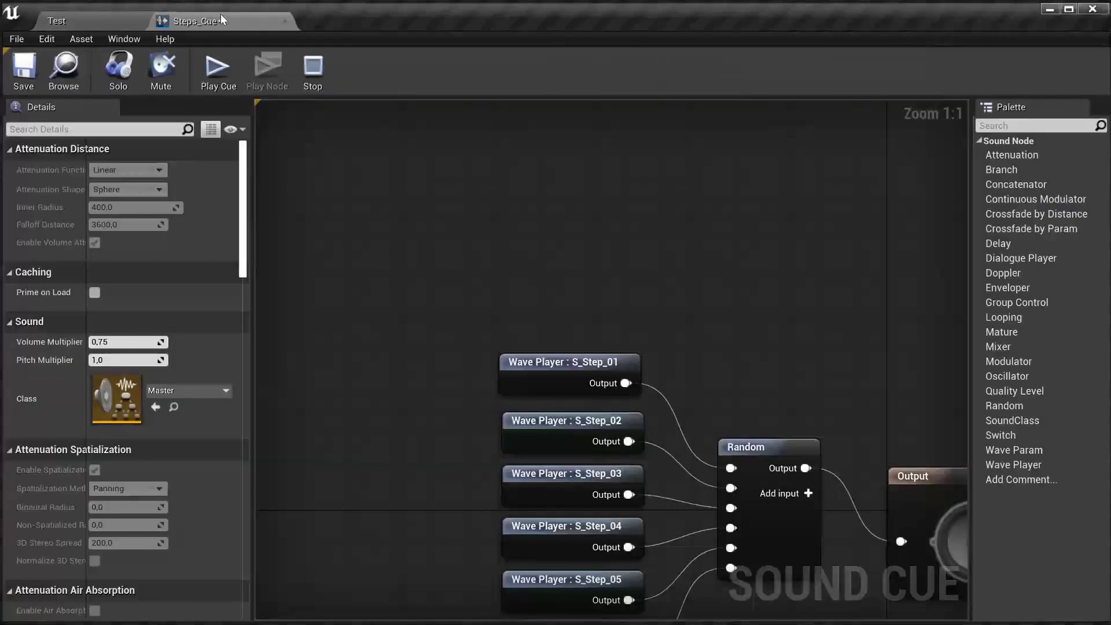
pyautogui.moveTo(341, 218); pyautogui.dragTo(472, 300)
pyautogui.press('Delete')
pyautogui.moveTo(503, 301); pyautogui.dragTo(508, 289, button='right')
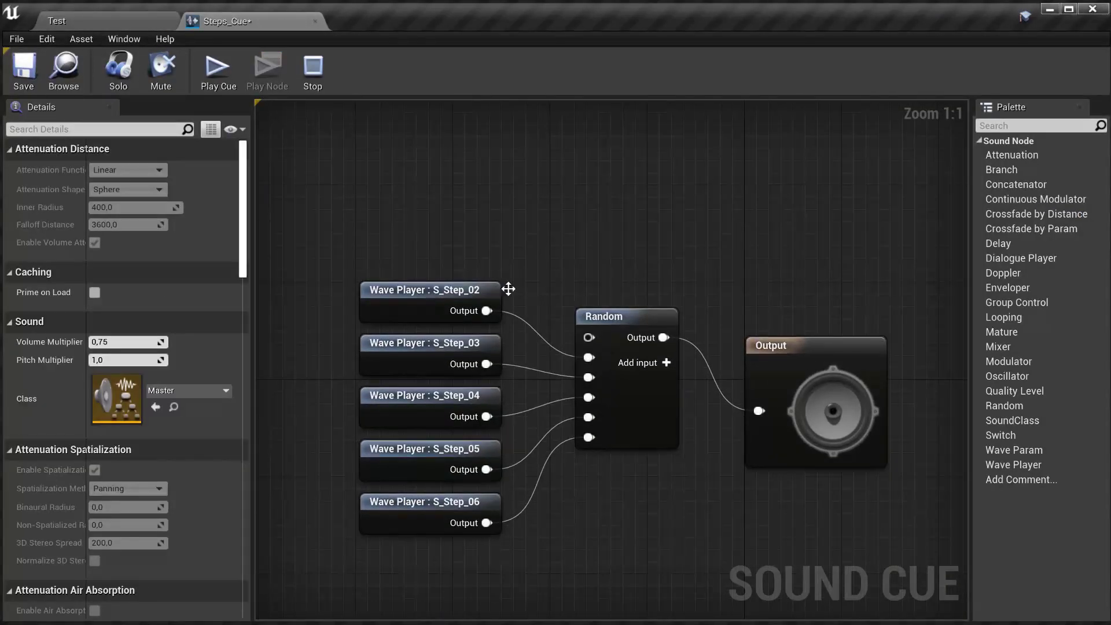
# Remove the unconnected first input from the Random node and save Steps_Cue
pyautogui.rightClick(580, 332)
pyautogui.press('Escape')
pyautogui.click(611, 363)
pyautogui.click(617, 351)
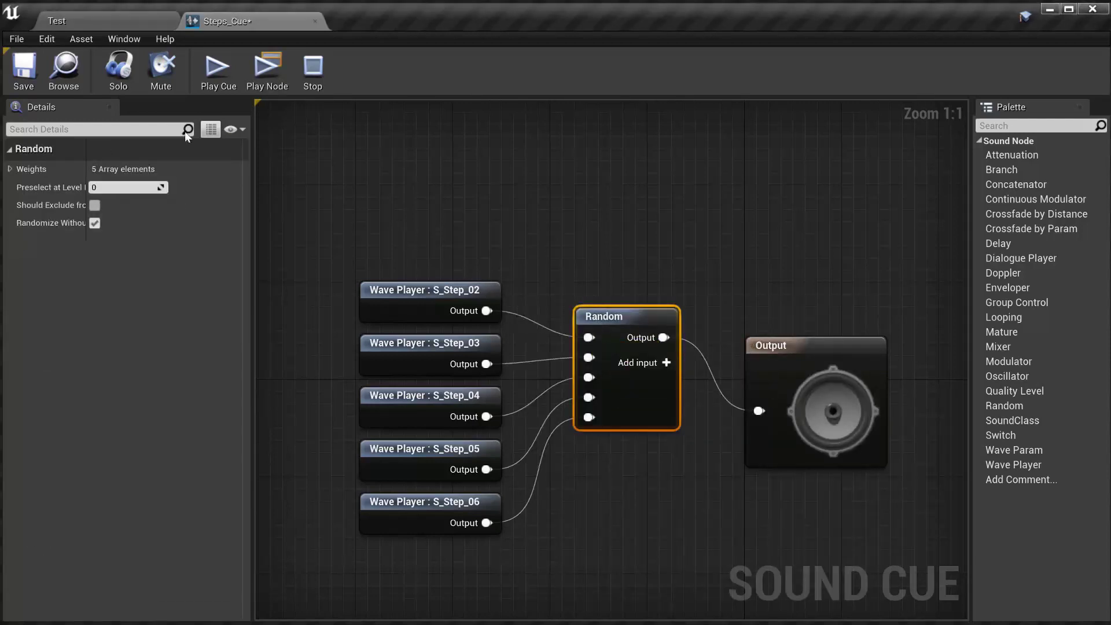
pyautogui.click(24, 69)
# Delete the S_Step_01 sound wave from the Sounds/Steps folder
pyautogui.click(102, 23)
pyautogui.click(298, 486)
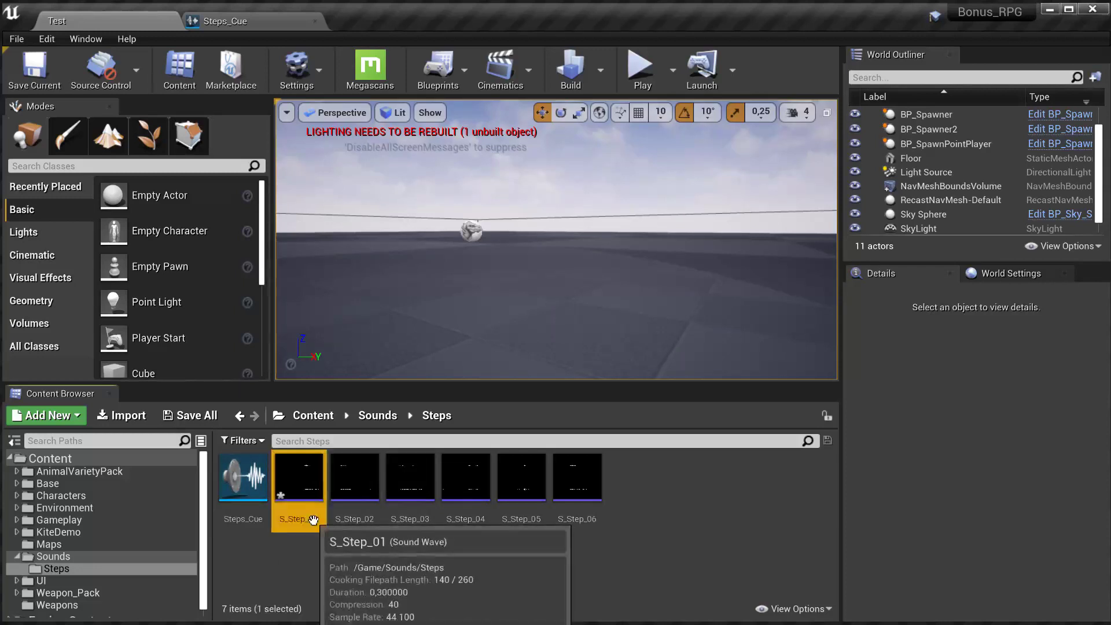
pyautogui.press('Delete')
pyautogui.click(473, 540)
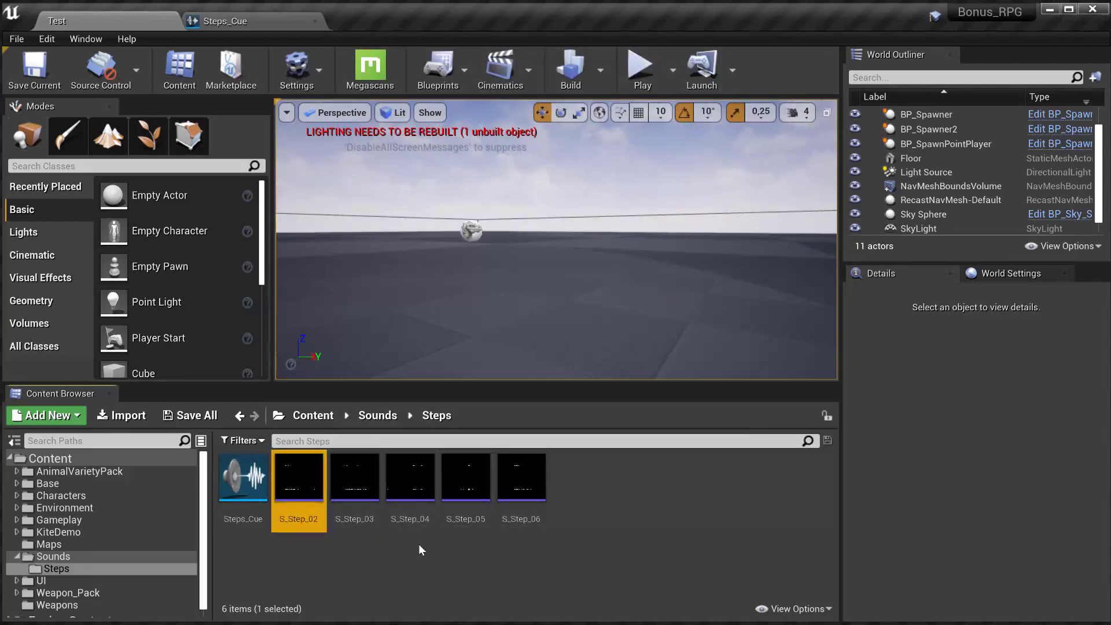
# Playtest the level again, running the character to hear the reduced footstep set, and end the session
pyautogui.click(641, 69)
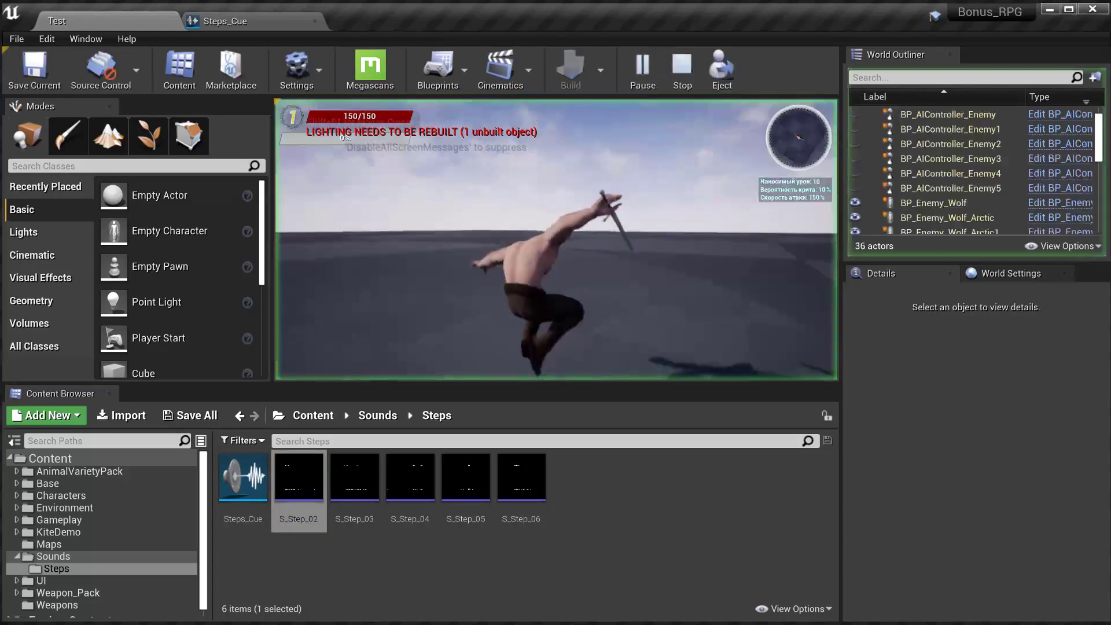
pyautogui.press('w')
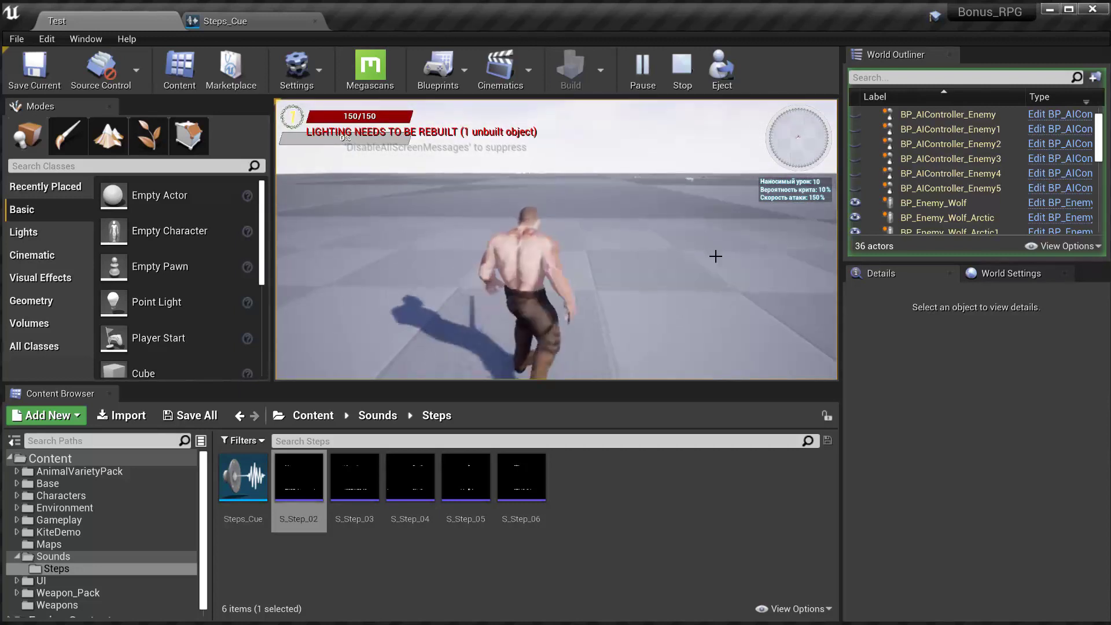
pyautogui.press('Escape')
# Rename the sound wave S_Step_02 as S_Step_01 and S_Step_03 as S_Step_02
pyautogui.click(305, 519)
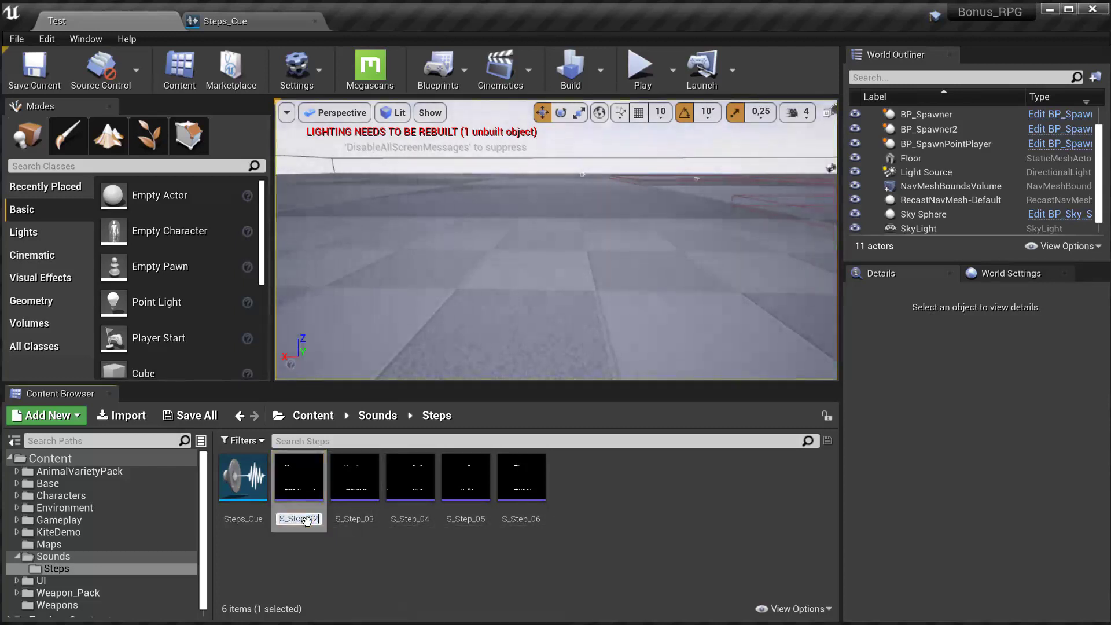
pyautogui.write('S_Step_01')
pyautogui.press('Return')
pyautogui.click(380, 502)
pyautogui.press('F2')
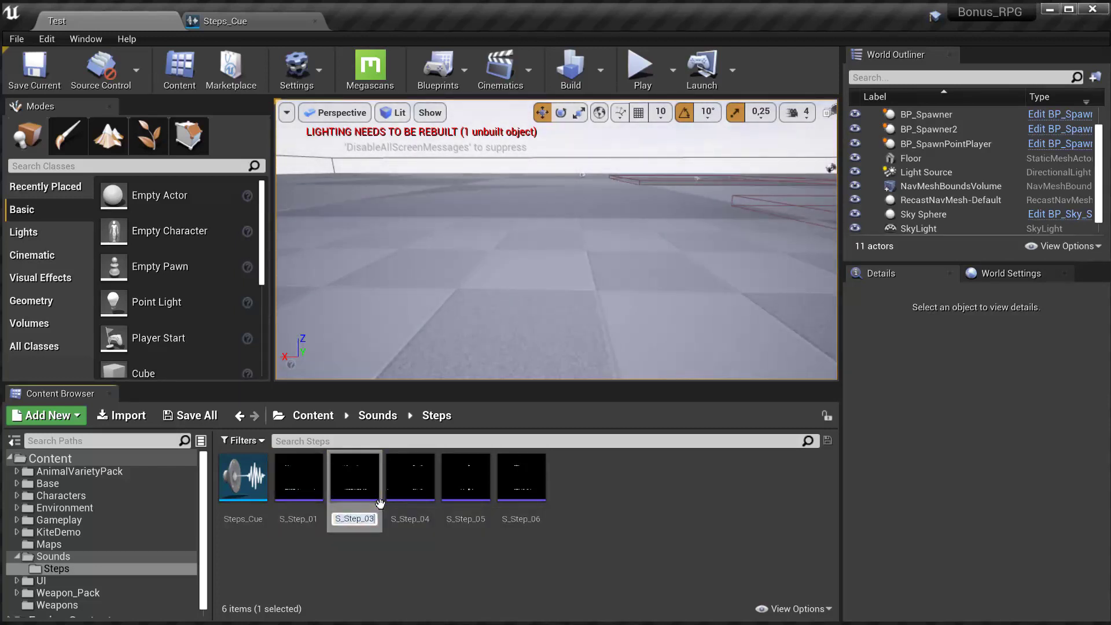
pyautogui.press('BackSpace')
pyautogui.write('2')
pyautogui.press('Return')
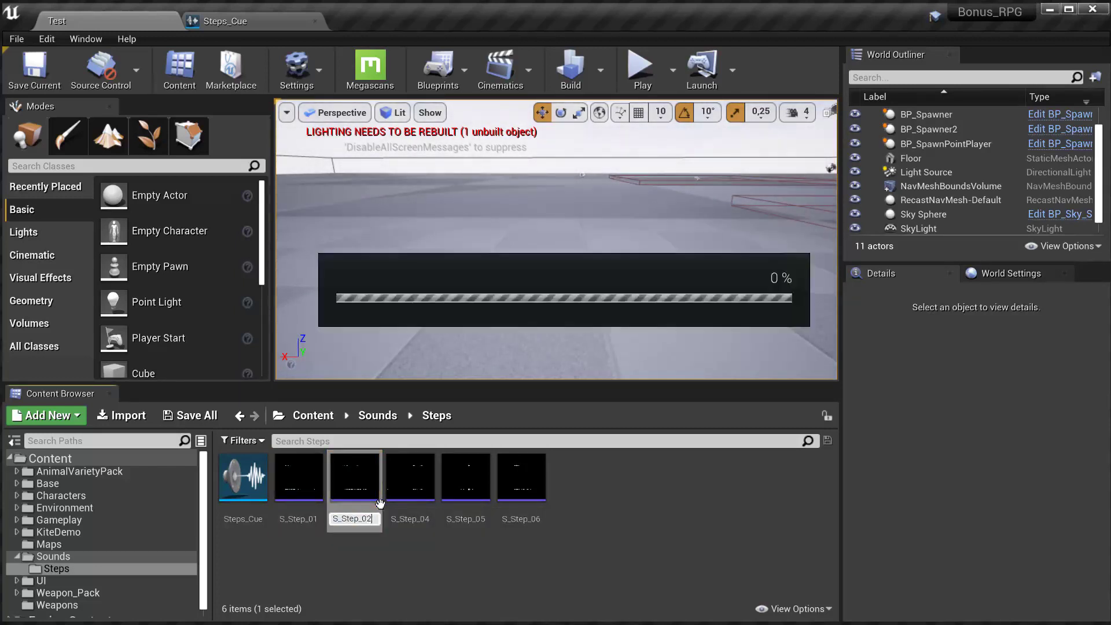
# Rename the sound wave S_Step_04 as S_Step_03 and S_Step_05 as S_Step_04
pyautogui.press('Right')
pyautogui.press('F2')
pyautogui.press('BackSpace')
pyautogui.write('3')
pyautogui.press('Return')
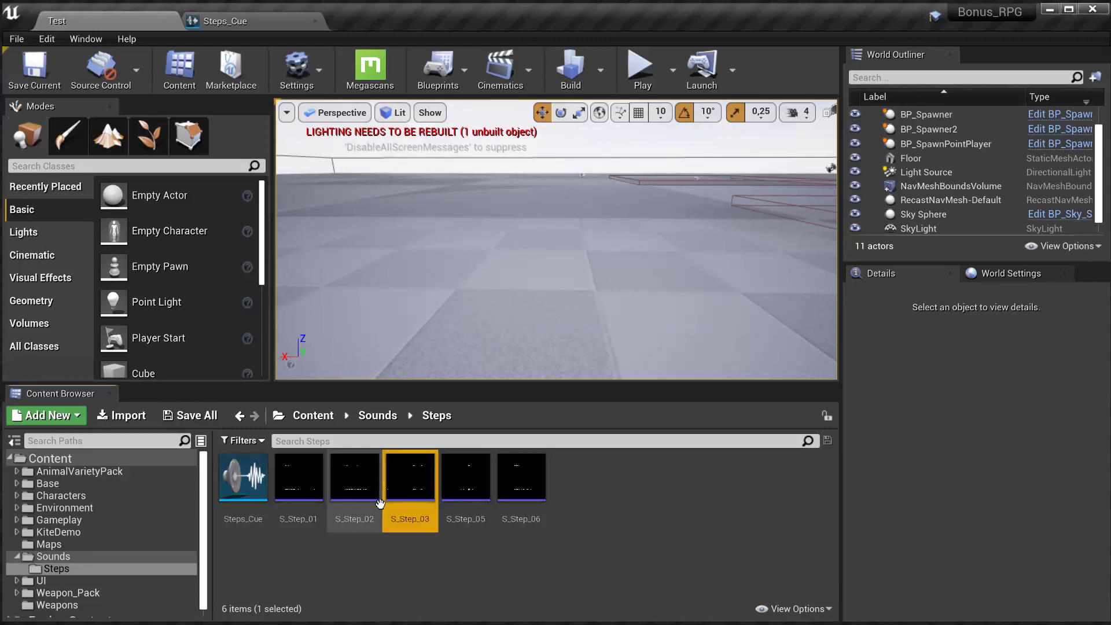
pyautogui.press('Right')
pyautogui.press('F2')
pyautogui.write('4')
pyautogui.press('Return')
# Rename the sound wave S_Step_06 as S_Step_05
pyautogui.press('Right')
pyautogui.press('F2')
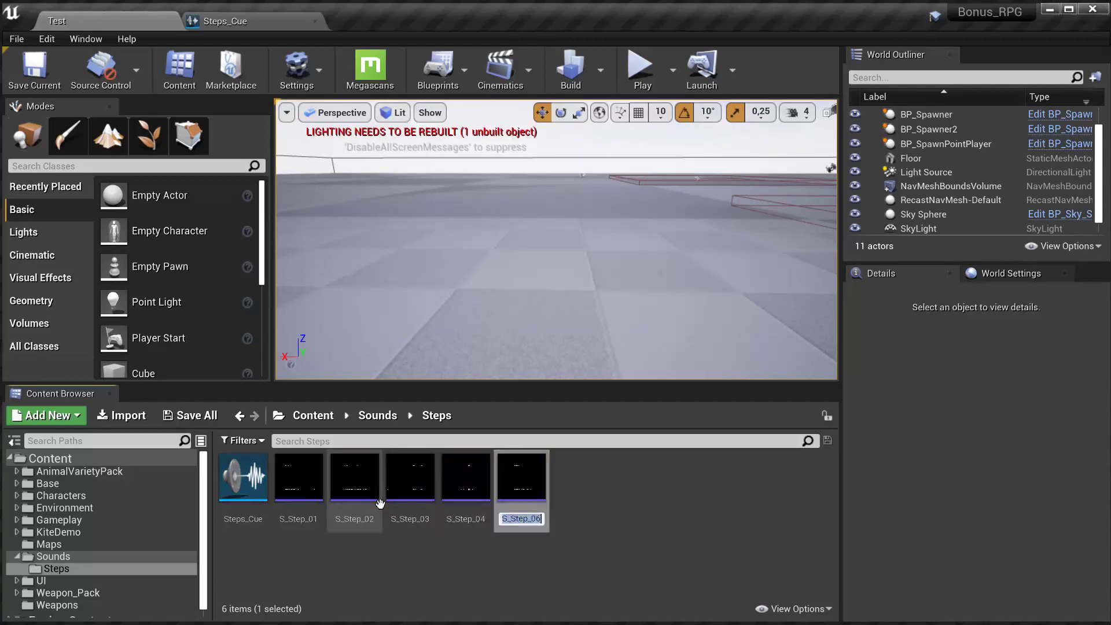
pyautogui.press('BackSpace')
pyautogui.write('5')
pyautogui.click(442, 579)
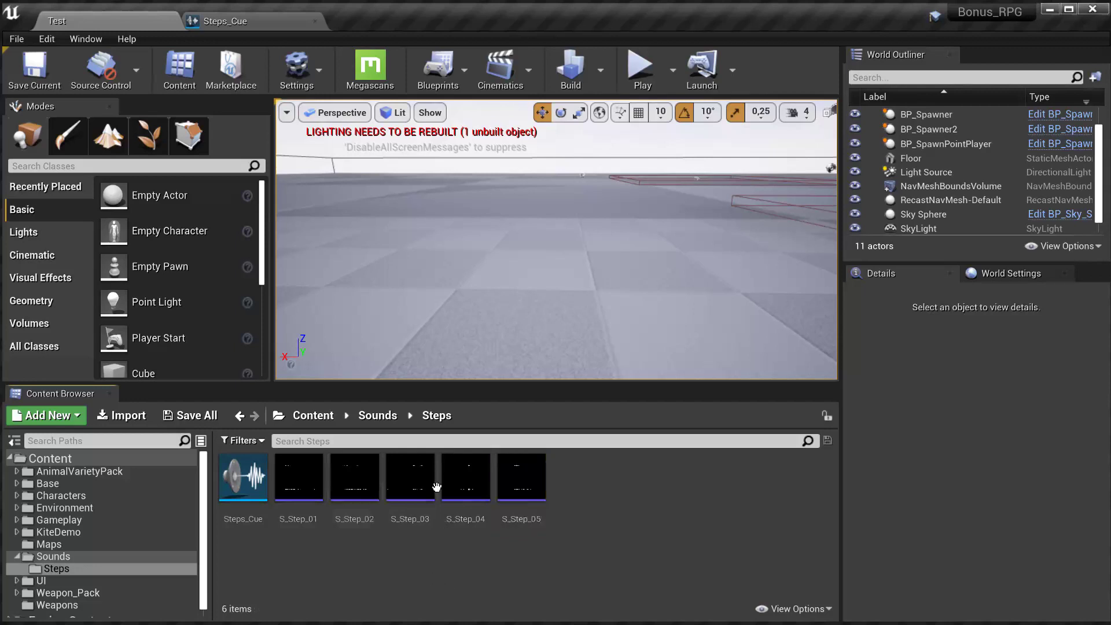
pyautogui.moveTo(443, 345)
pyautogui.mouseDown(button='right')
pyautogui.moveTo(444, 321)
pyautogui.moveTo(444, 331)
pyautogui.mouseUp(button='right')
pyautogui.moveTo(556, 243); pyautogui.dragTo(578, 249, button='right')
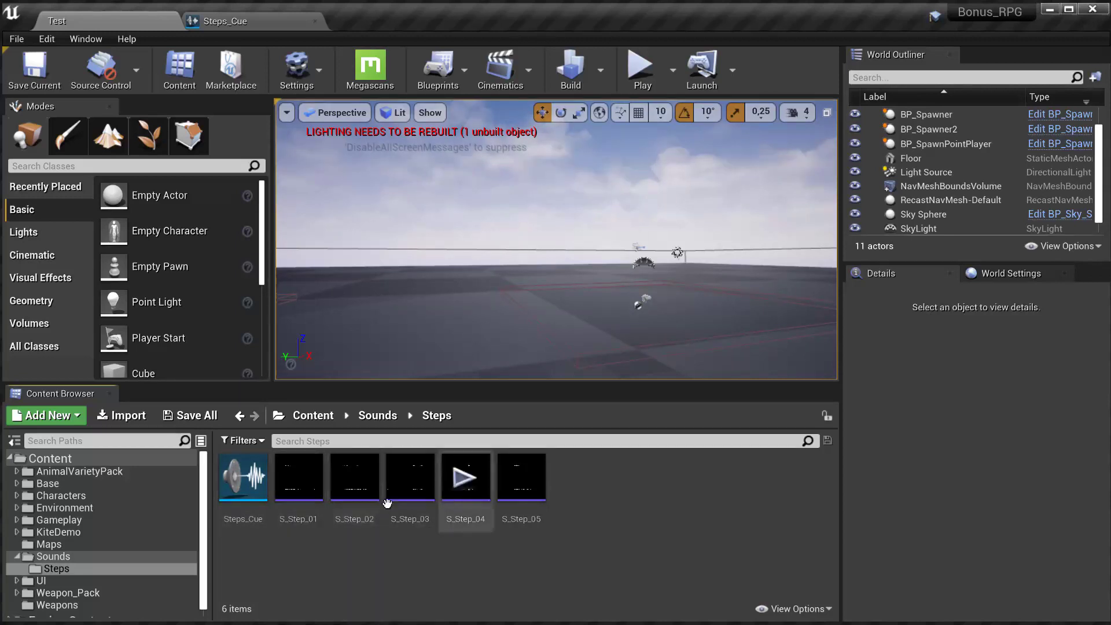
pyautogui.click(310, 513)
pyautogui.click(521, 517)
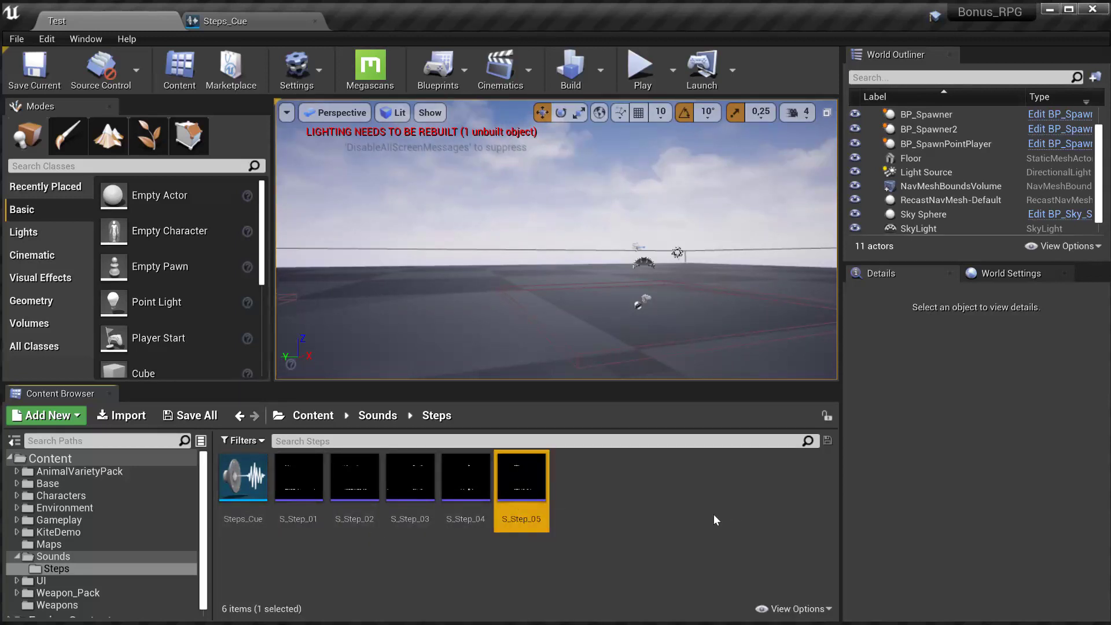
# Leave the Steps sound folder and show the contents of the project's Characters folder
pyautogui.click(261, 527)
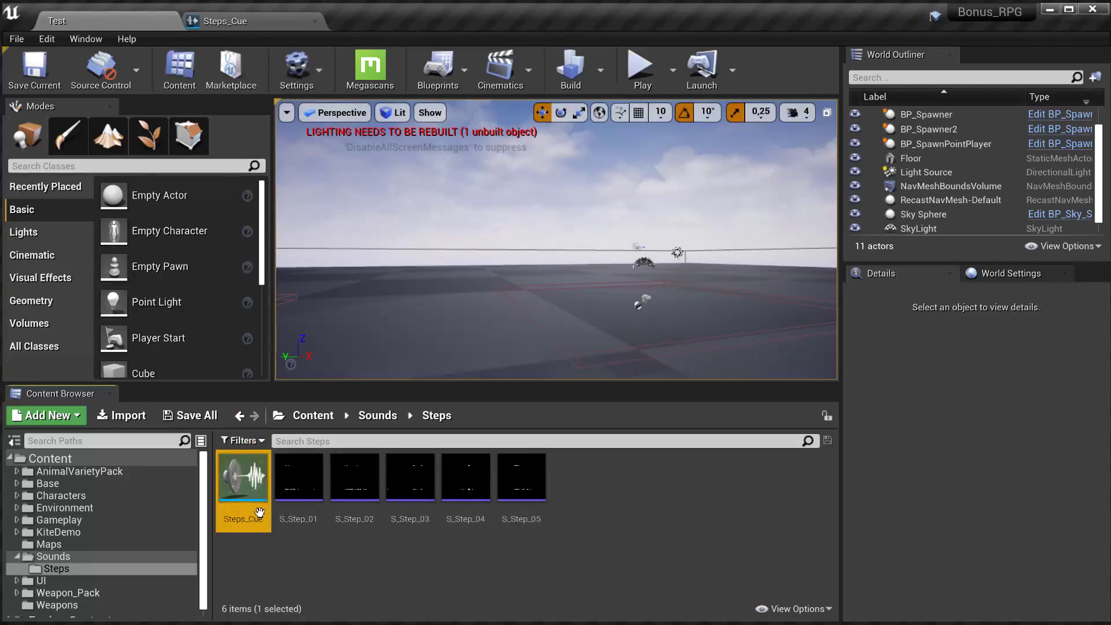
pyautogui.click(332, 548)
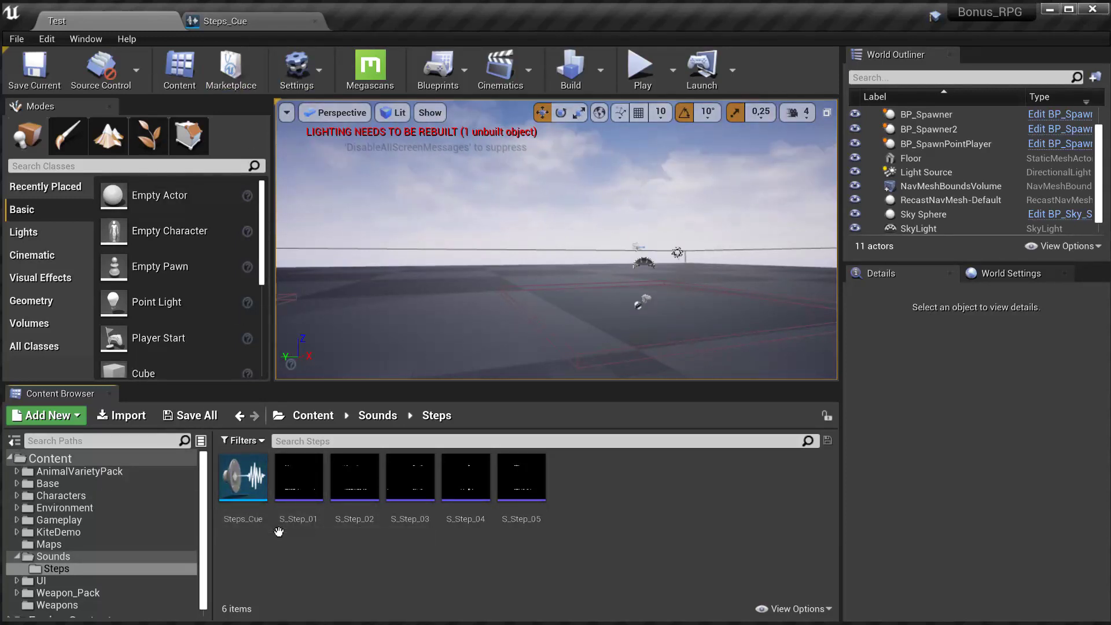
pyautogui.click(81, 496)
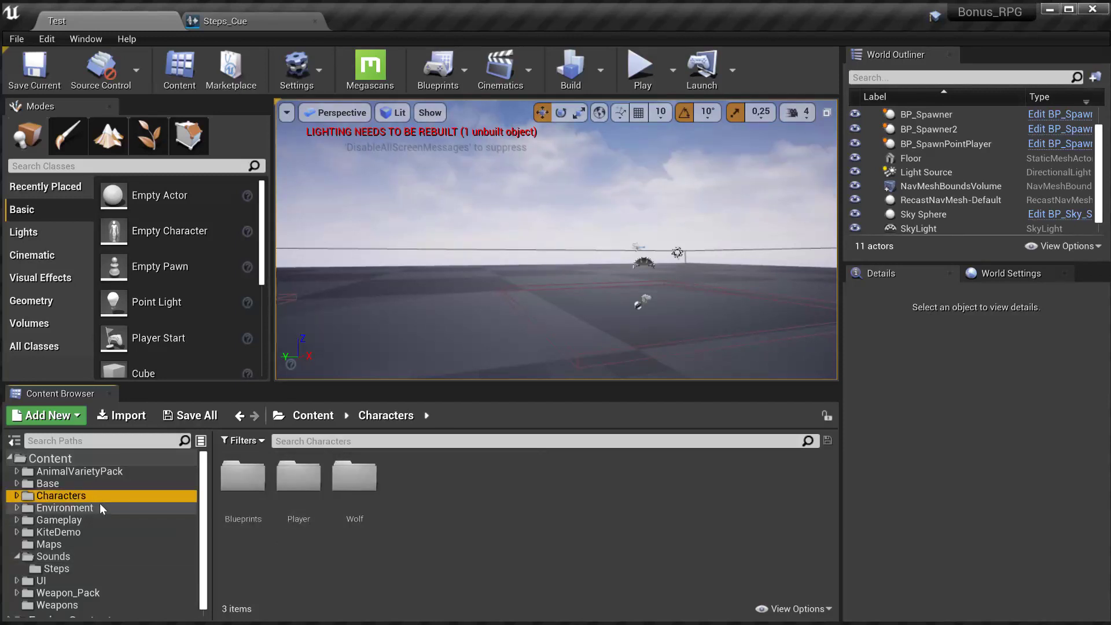
pyautogui.click(268, 547)
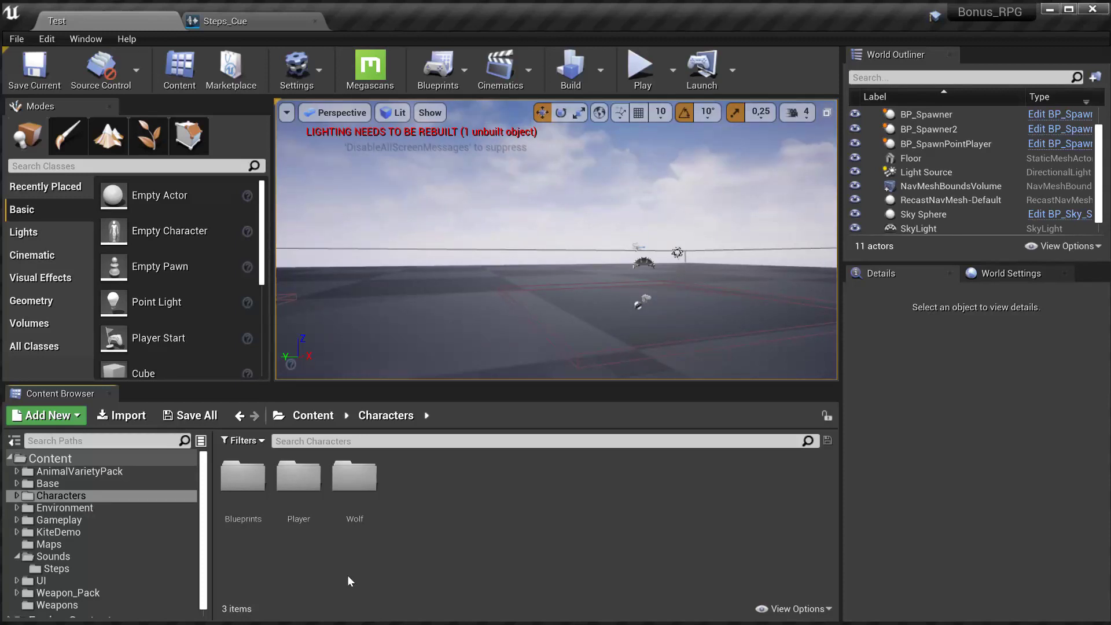
pyautogui.moveTo(452, 297); pyautogui.dragTo(509, 329, button='right')
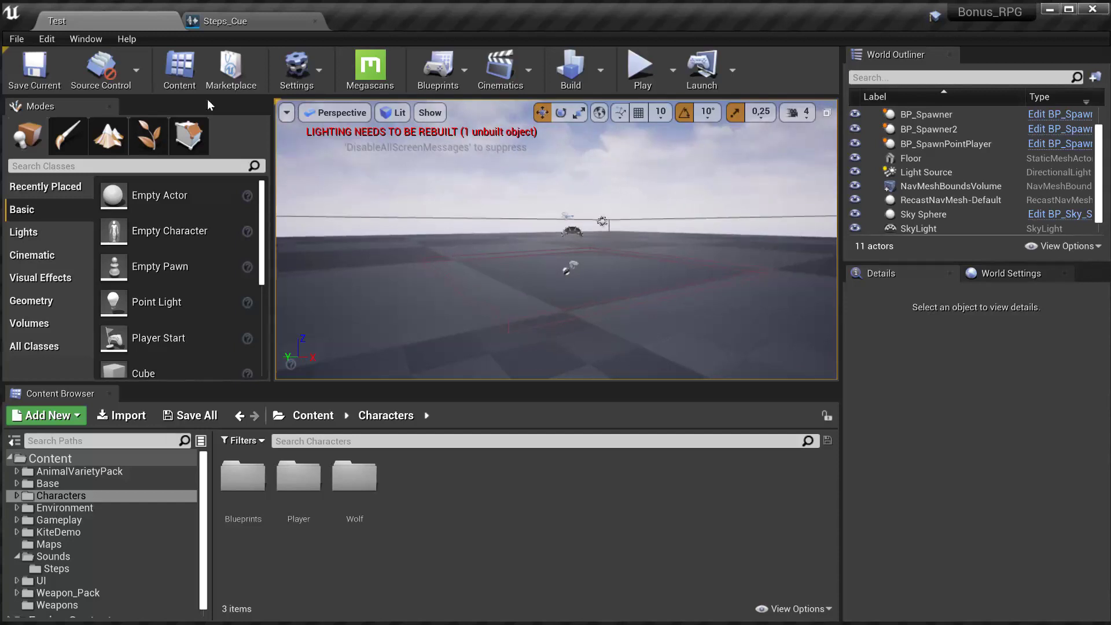
pyautogui.moveTo(405, 283); pyautogui.dragTo(381, 282, button='right')
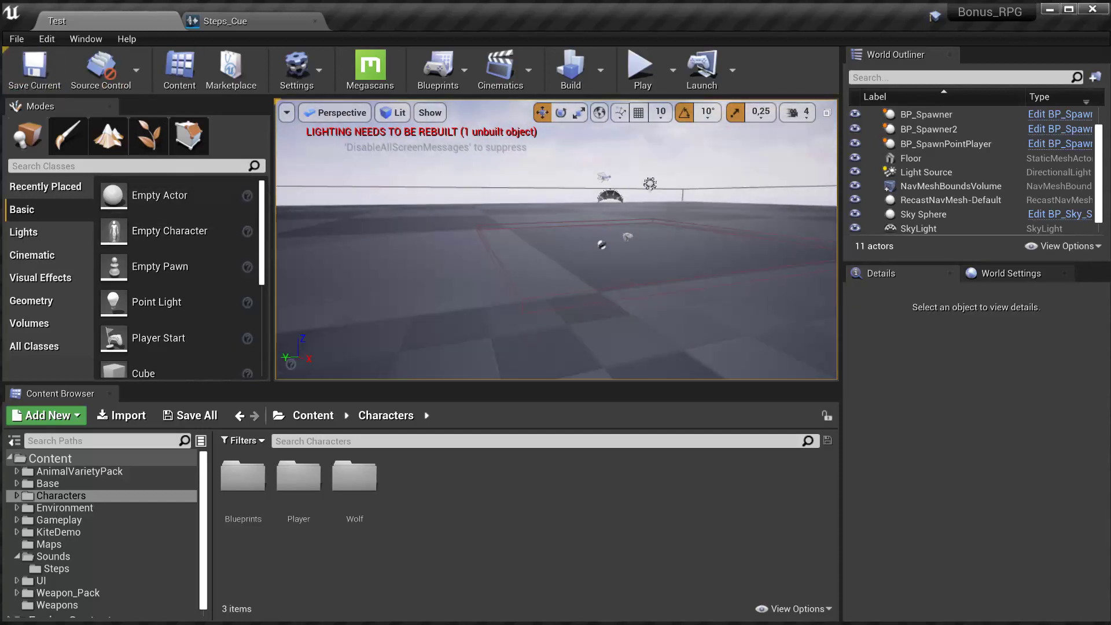